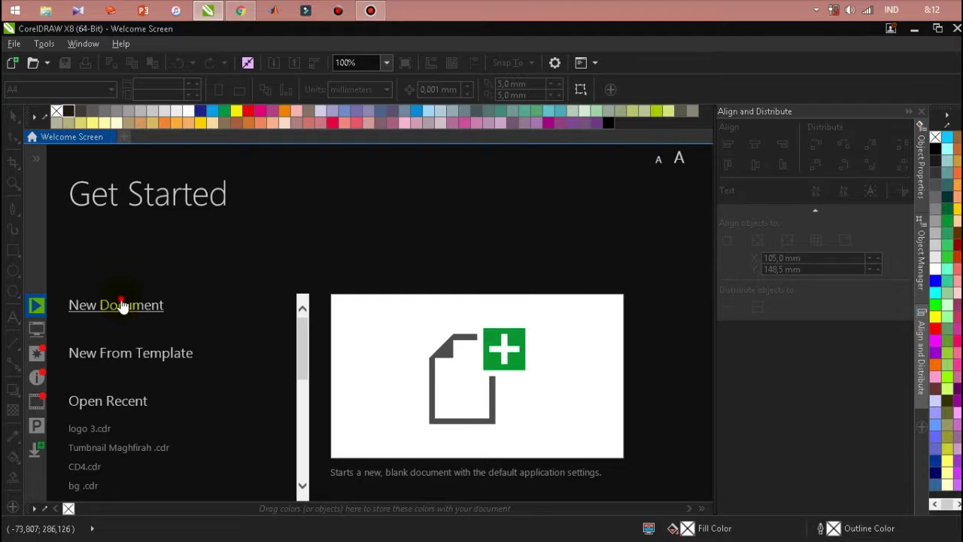
Create a new A4 portrait document with RGB as the primary color mode.
left_click(122, 305)
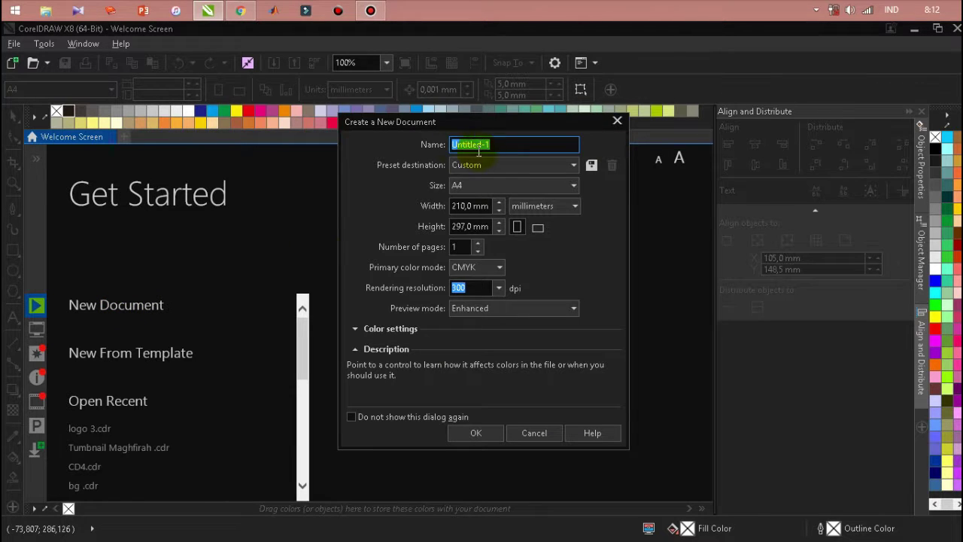
left_click(483, 267)
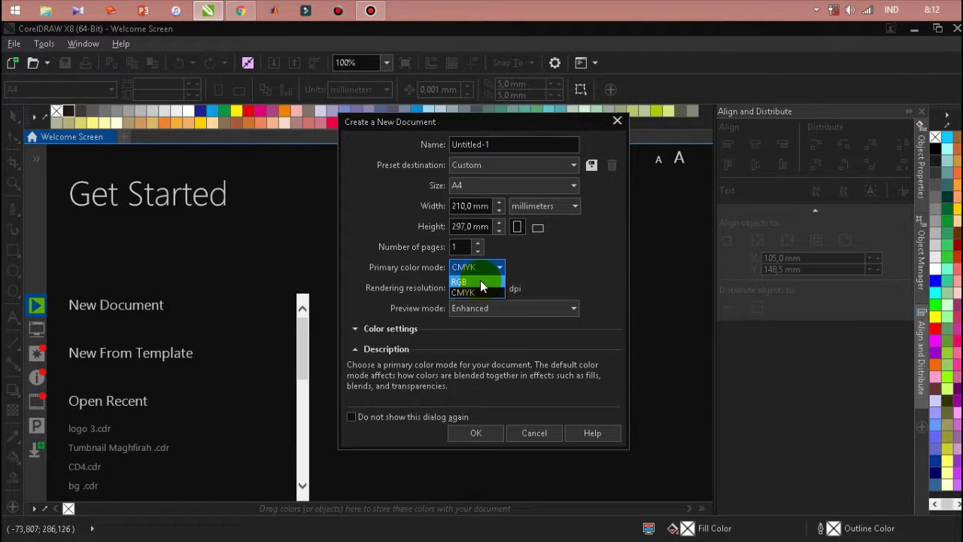
left_click(480, 281)
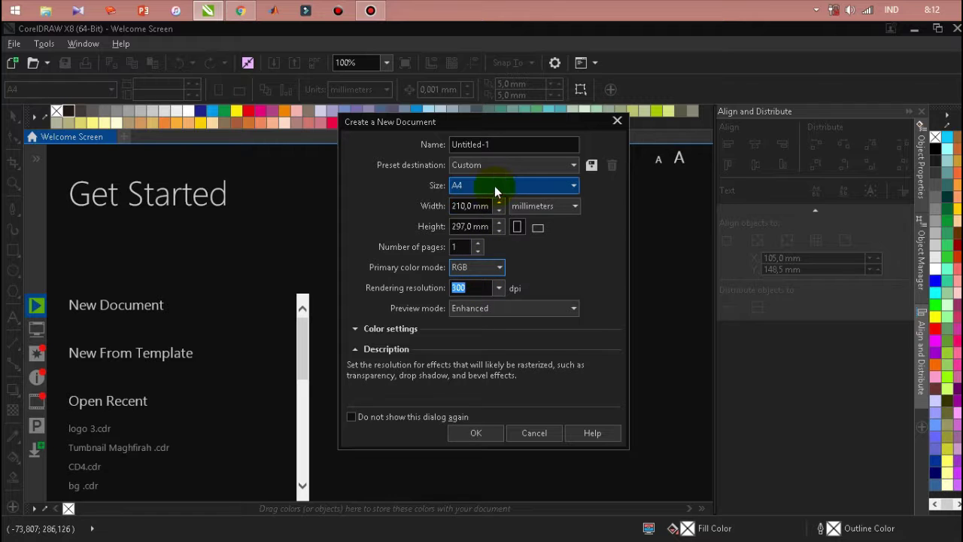
left_click(460, 440)
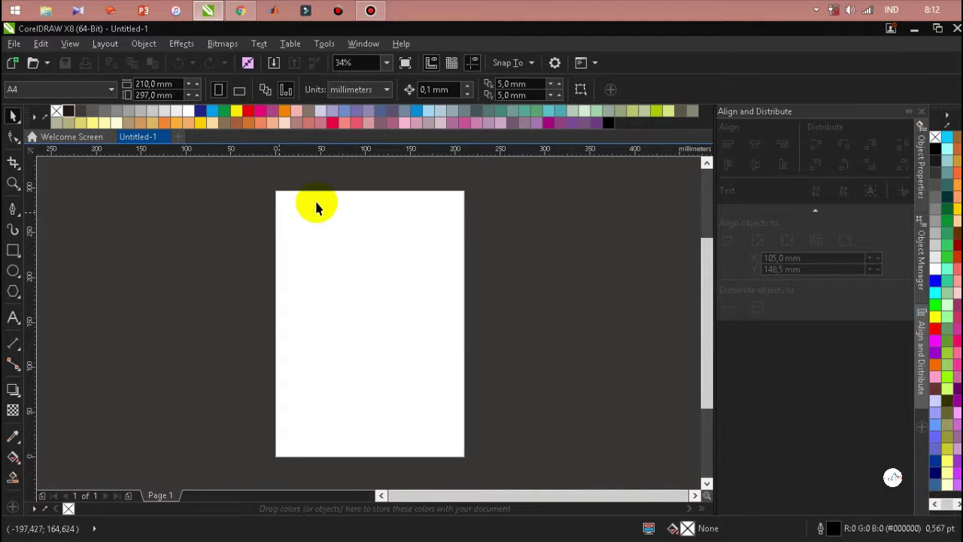
Add the artistic text H on the page, enlarge it to about 141 × 180 mm and make it bold.
left_click(13, 319)
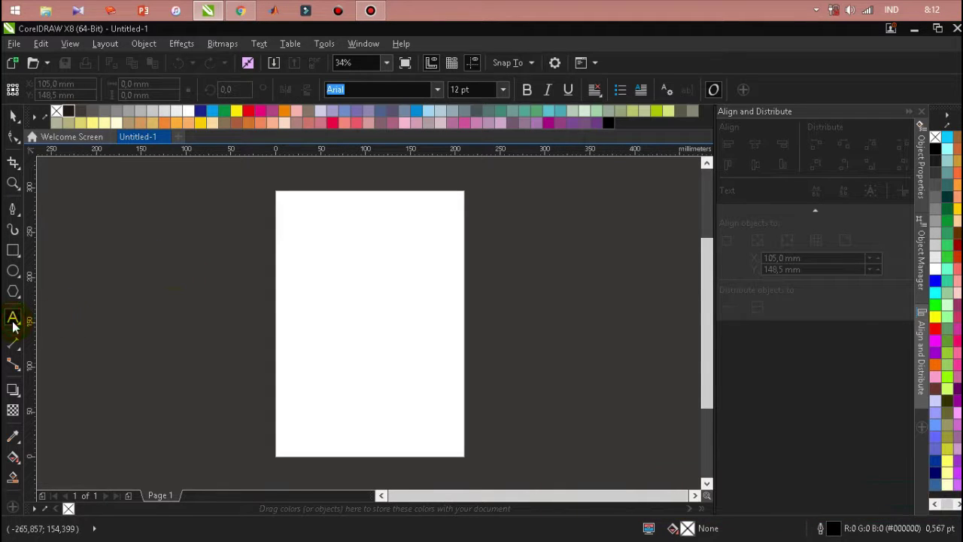
scroll(289, 303, "up", 3)
left_click(410, 293)
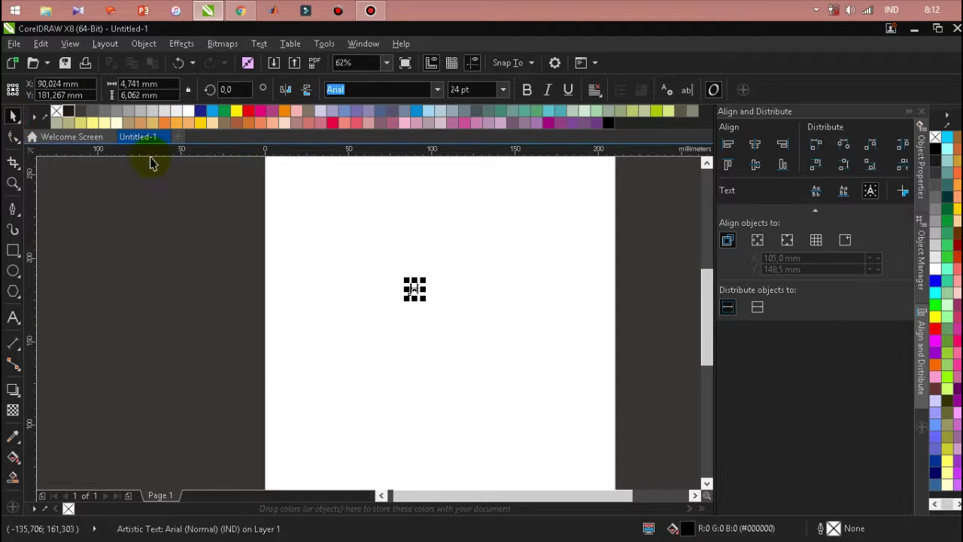
left_click_drag(425, 299, 677, 476)
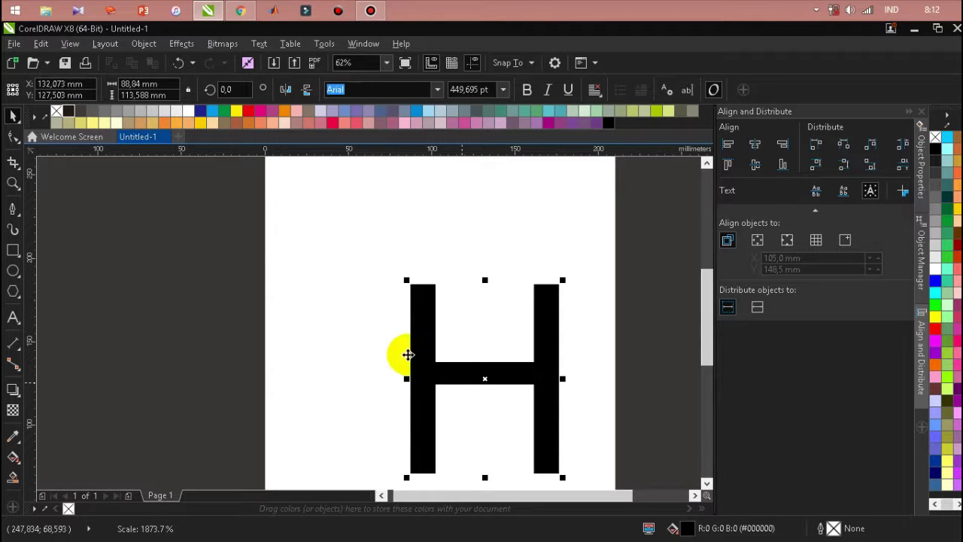
left_click_drag(406, 280, 243, 169)
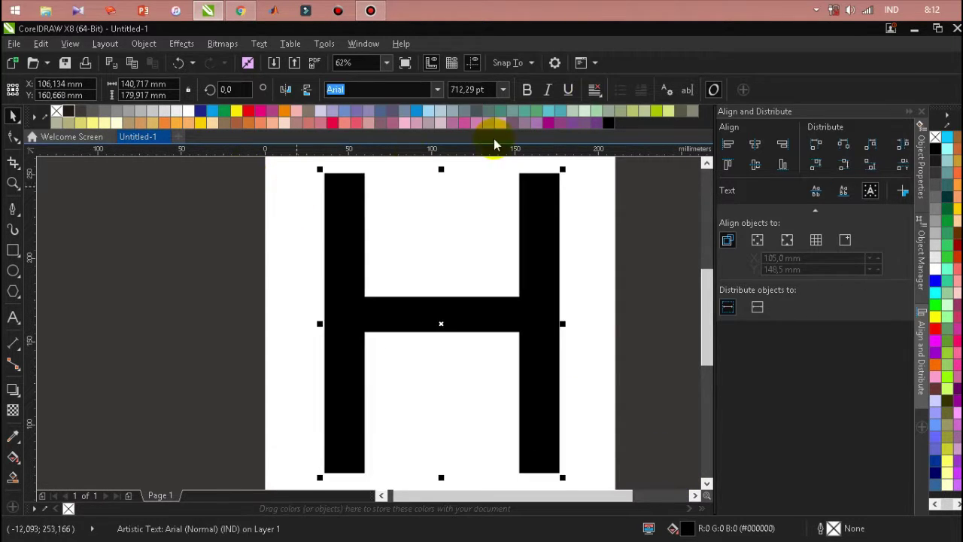
left_click(526, 90)
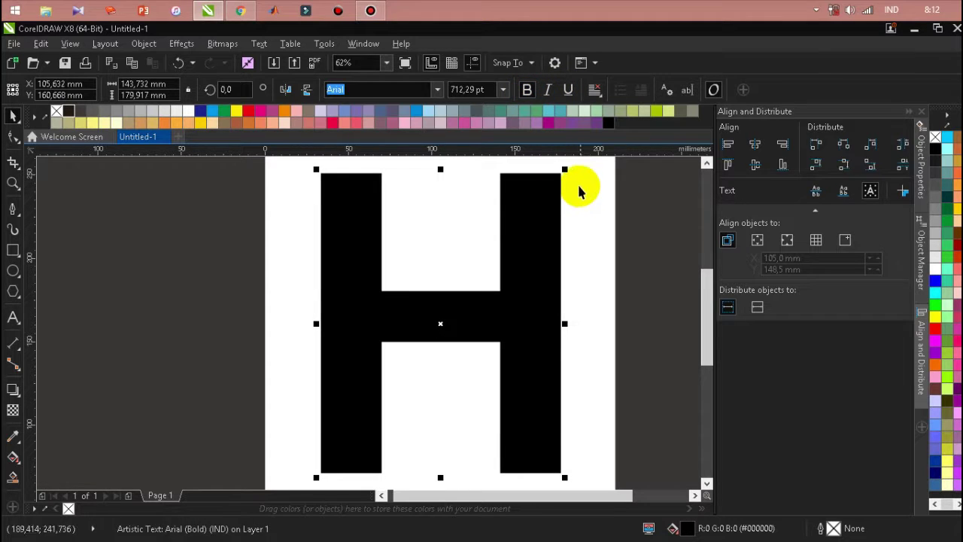
Convert the letter H to curves and replace its fill with a thin black outline.
right_click(535, 257)
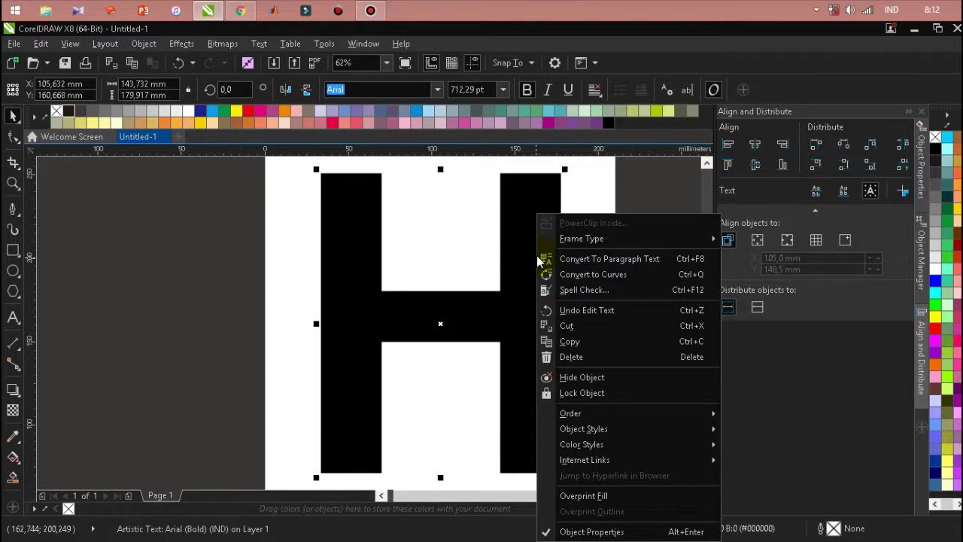
left_click(586, 274)
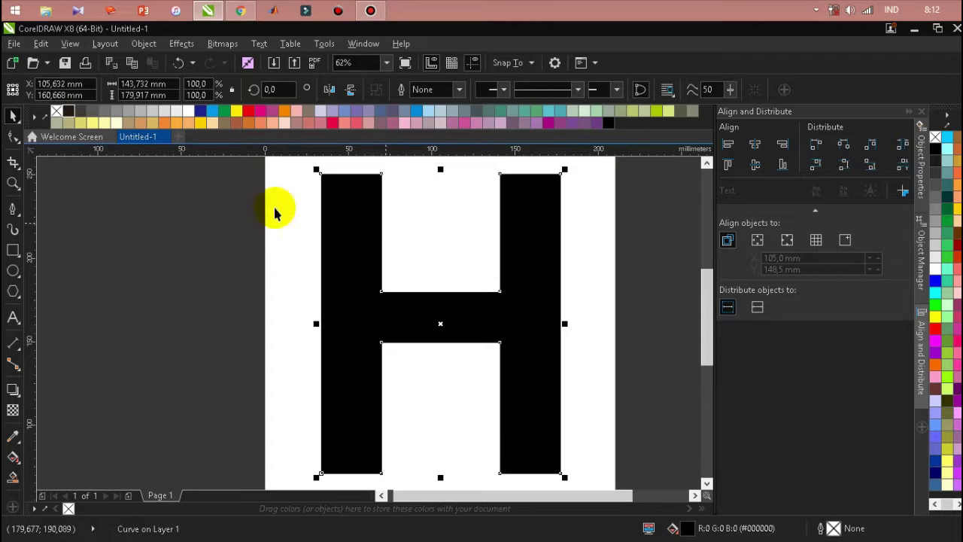
left_click(57, 113)
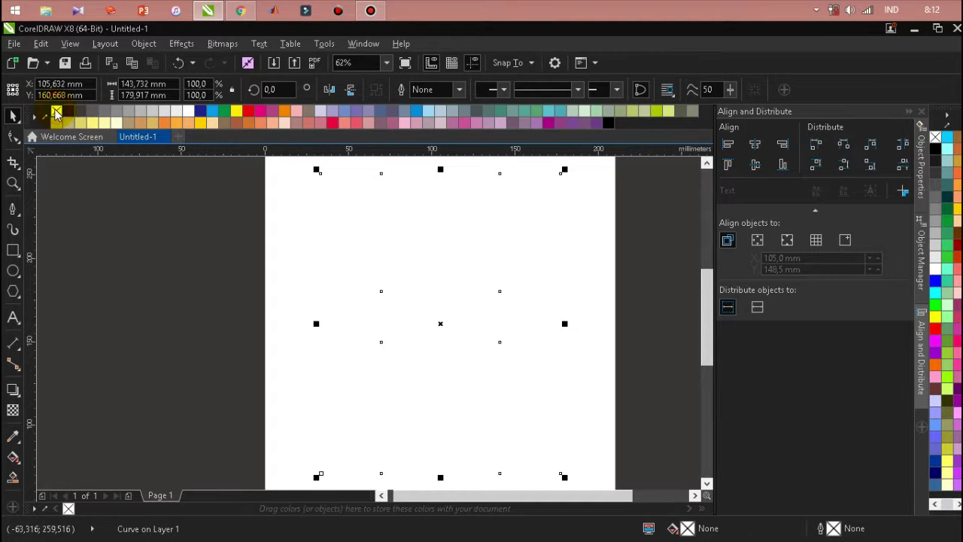
right_click(74, 114)
left_click(234, 250)
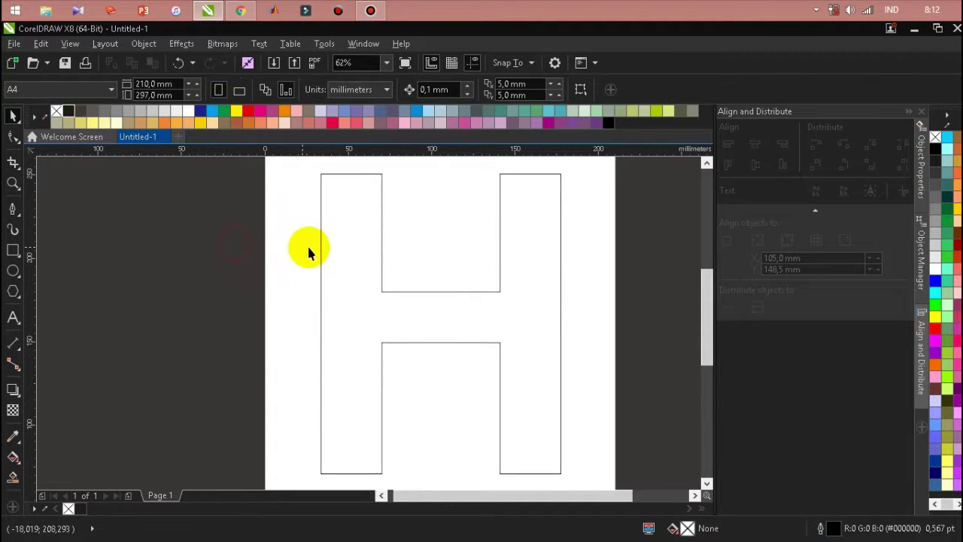
left_click(321, 260)
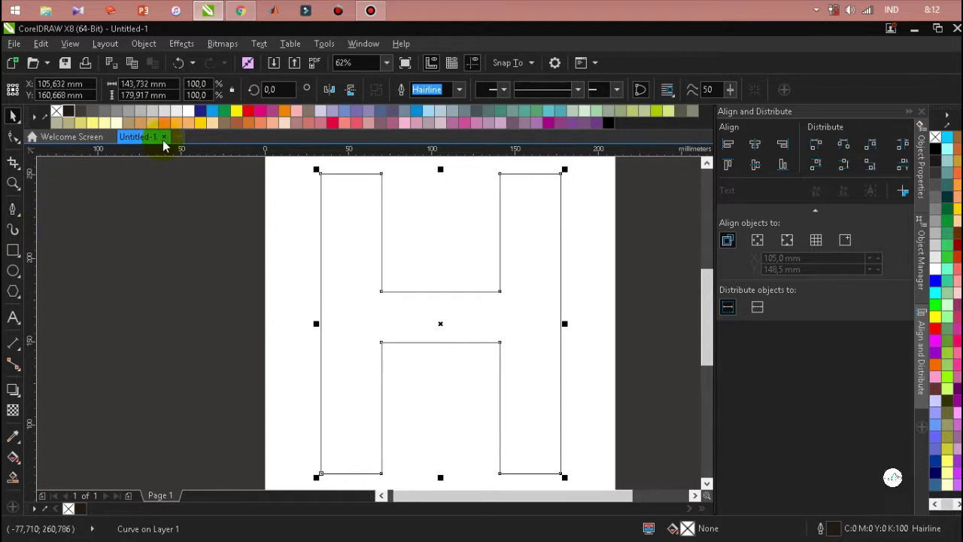
Draw a closed, rounded stone shape with the Pen tool in the blank margin beside the H's left stem.
left_click(12, 209)
scroll(290, 228, "up", 2)
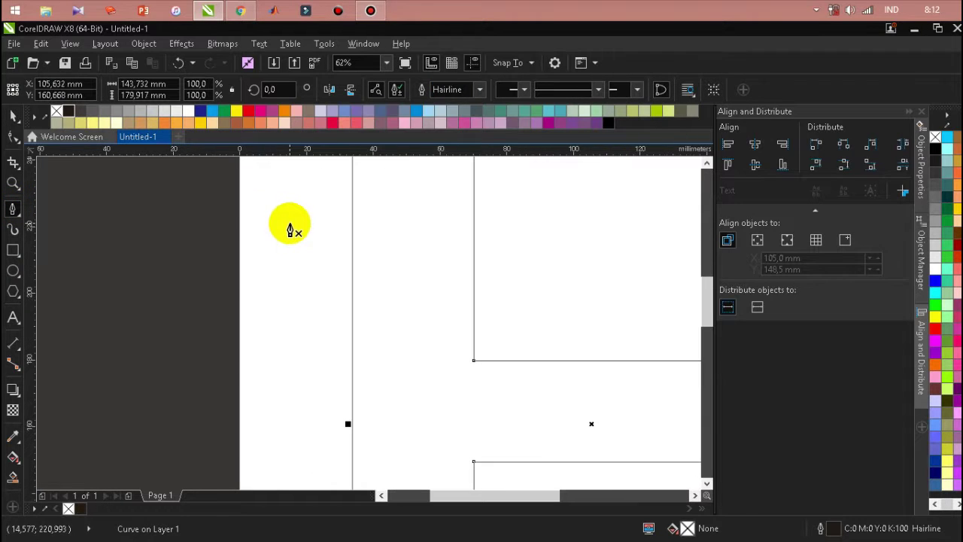
left_click(268, 265)
scroll(294, 252, "up", 2)
left_click_drag(303, 260, 352, 294)
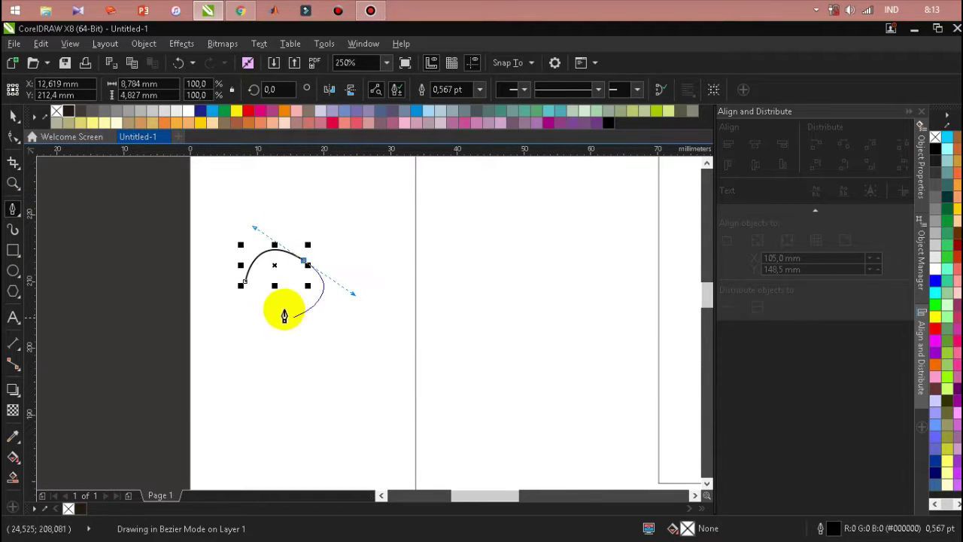
left_click(242, 286)
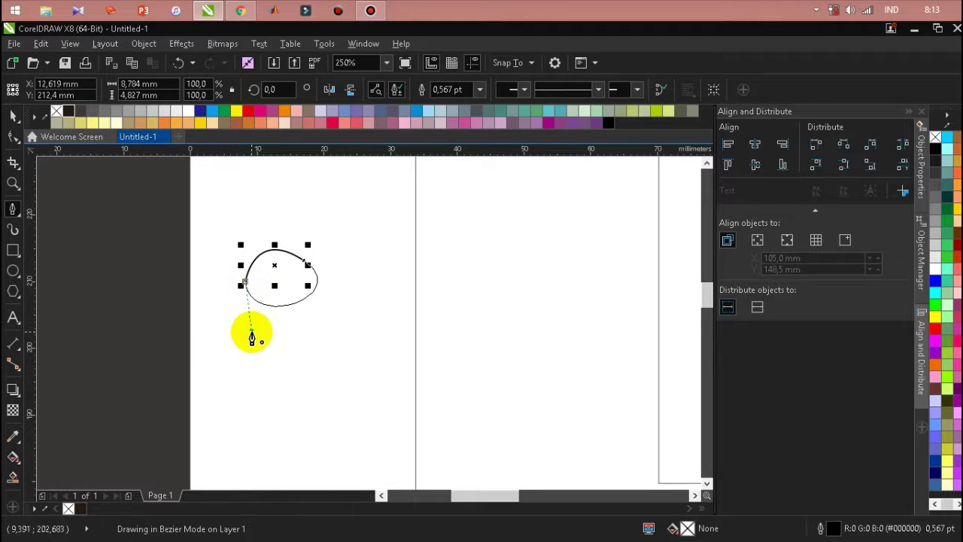
Draw a second rounded stone, about 12 × 11 mm, below and to the right of the first one.
left_click(291, 331)
left_click_drag(334, 298, 397, 313)
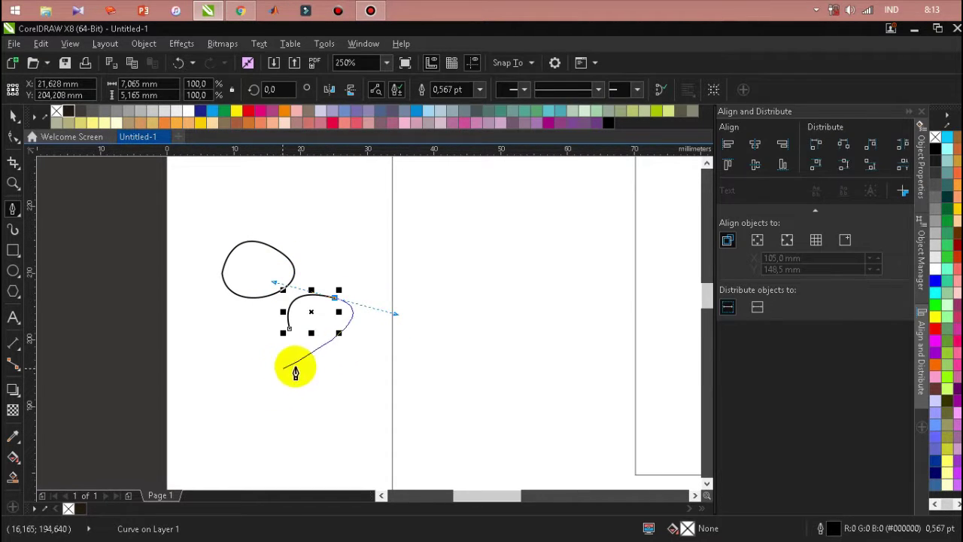
left_click_drag(333, 371, 311, 353)
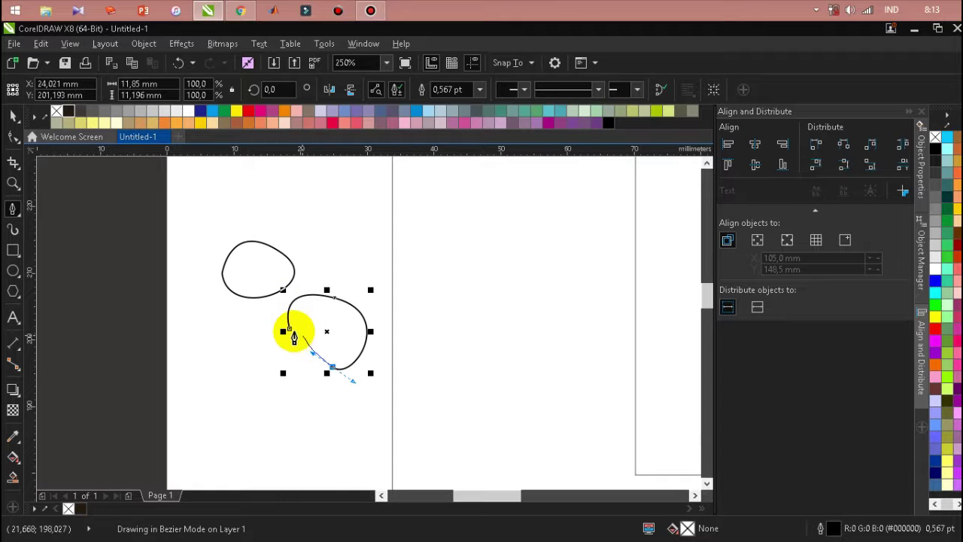
left_click(290, 332)
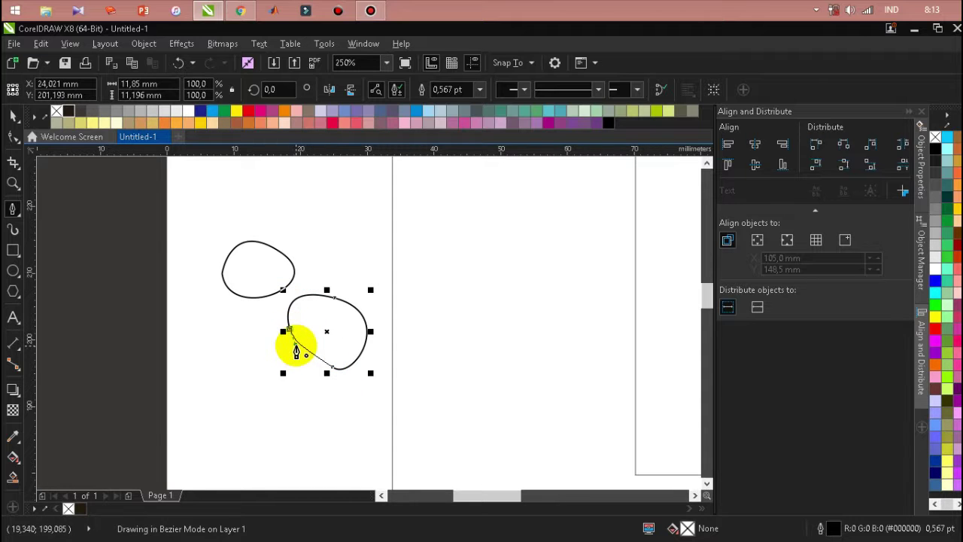
Draw a small triangular stone with rounded corners, about 4 × 3 mm, below the two larger stones.
scroll(305, 337, "up", 2)
left_click_drag(262, 348, 319, 402)
left_click(263, 347)
scroll(334, 326, "down", 1)
scroll(345, 334, "up", 1)
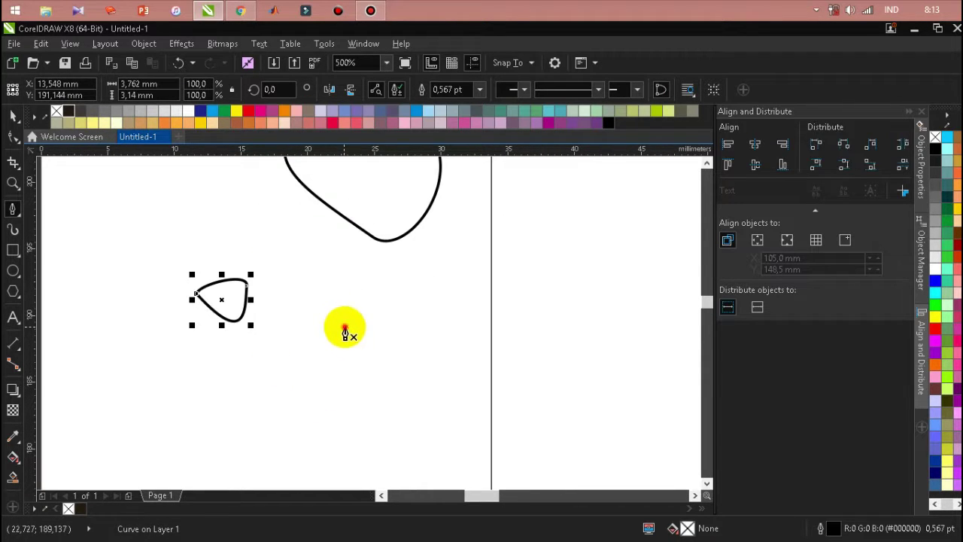
Draw a wide rounded stone, about 13 × 10 mm, to the right of the small triangular stone.
left_click_drag(345, 328, 408, 294)
left_click_drag(497, 329, 576, 443)
left_click_drag(346, 330, 295, 418)
scroll(495, 305, "down", 4)
scroll(387, 326, "up", 4)
Draw an elongated flat stone, about 12 × 8 mm, beneath the small triangular stone.
left_click(408, 331)
left_click_drag(551, 290, 627, 326)
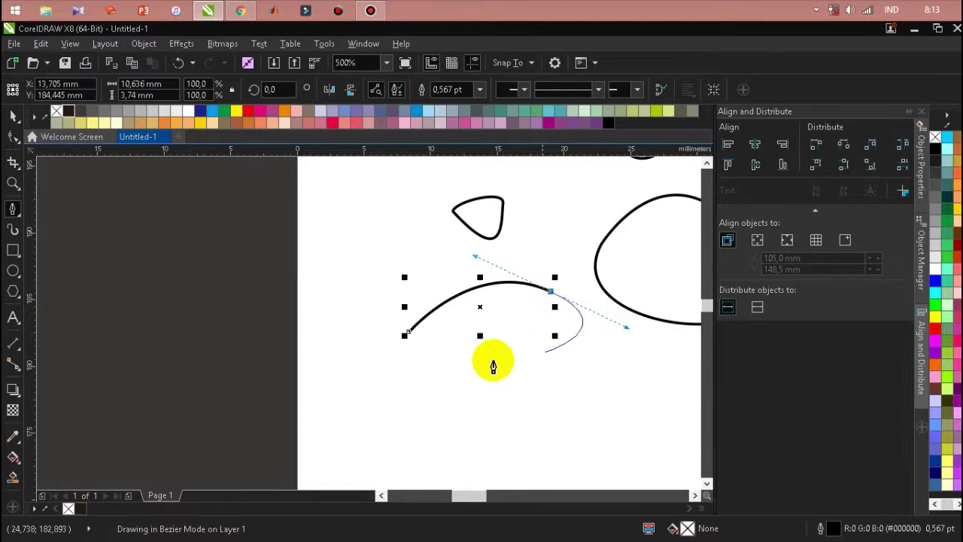
left_click_drag(400, 383, 407, 350)
left_click(407, 331)
scroll(422, 316, "down", 6)
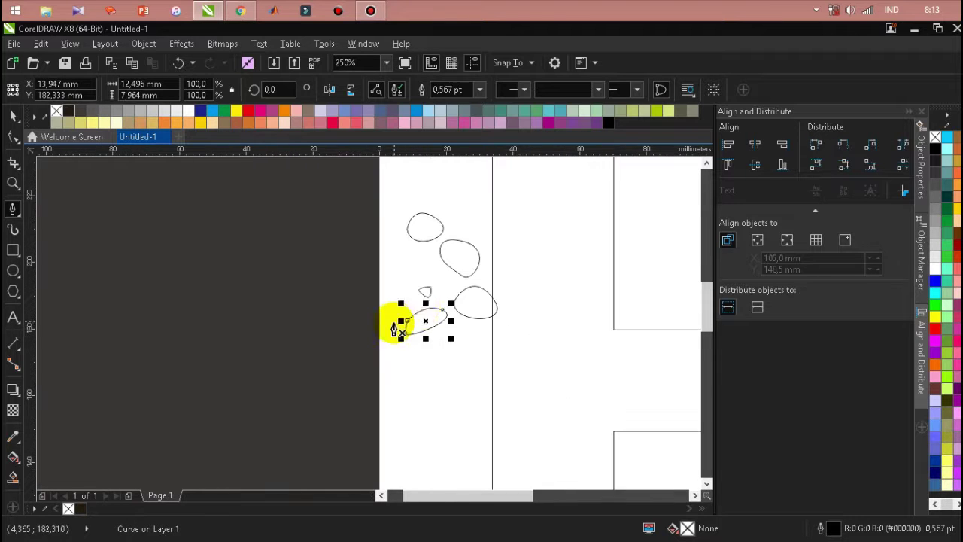
Draw an upright rounded stone, about 9 × 10 mm, above the other stones.
scroll(459, 258, "up", 5)
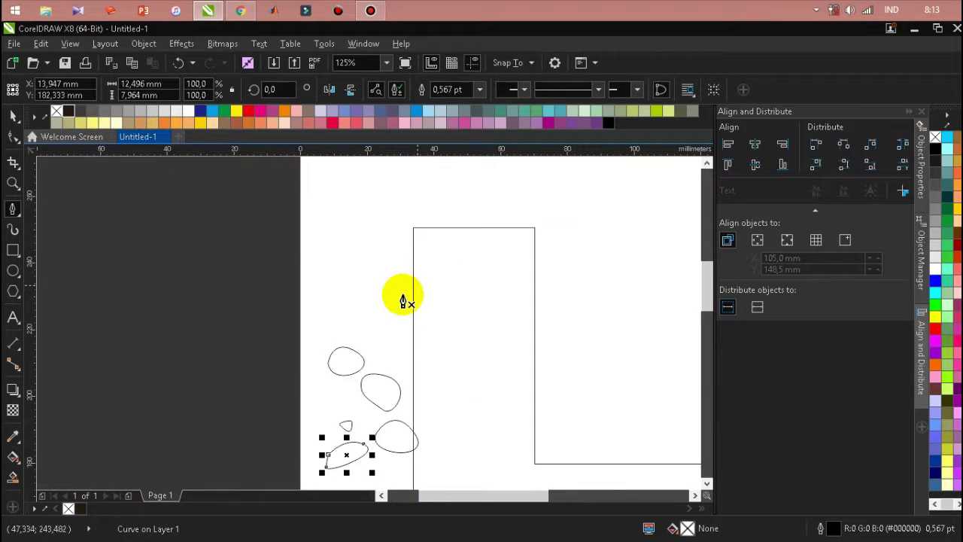
left_click(351, 271)
left_click_drag(365, 343, 400, 349)
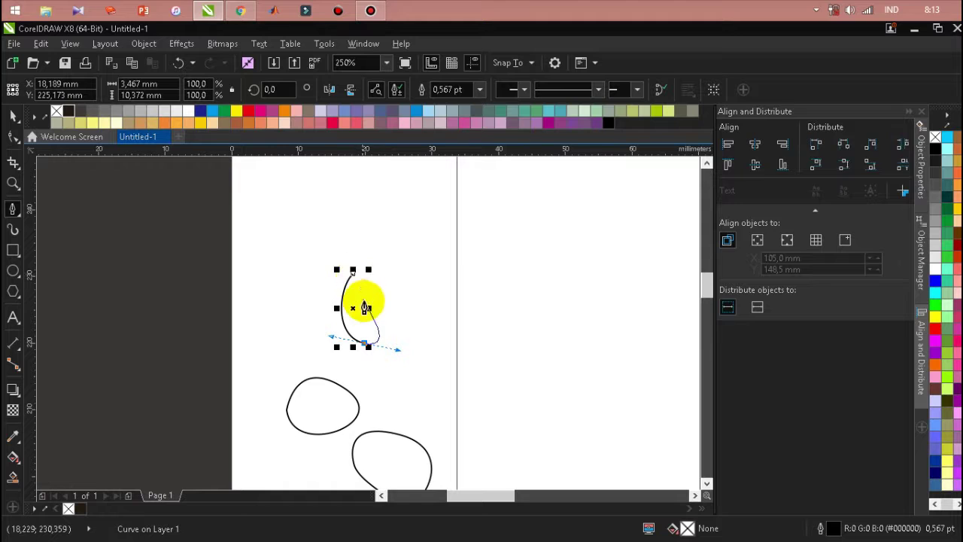
scroll(388, 280, "up", 2)
left_click(319, 271)
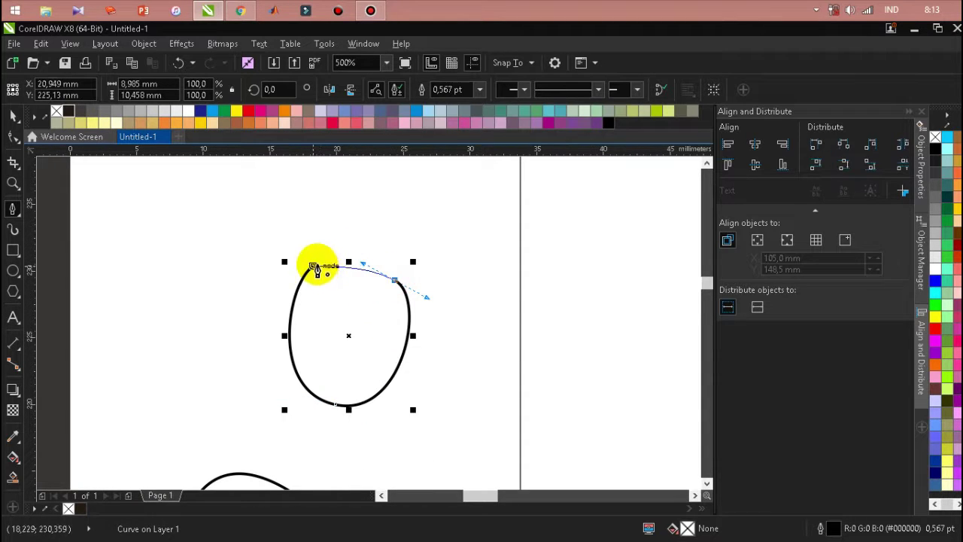
scroll(451, 221, "down", 4)
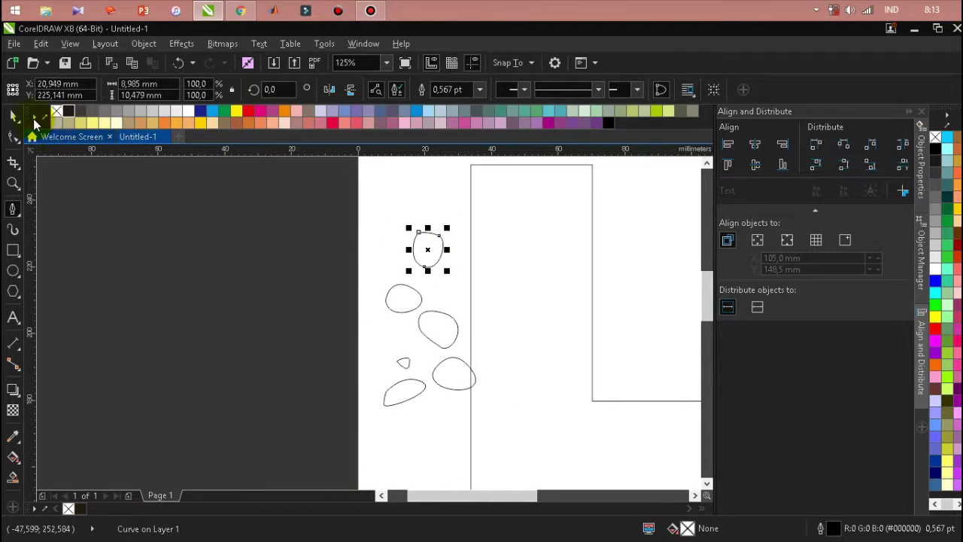
scroll(291, 304, "down", 2)
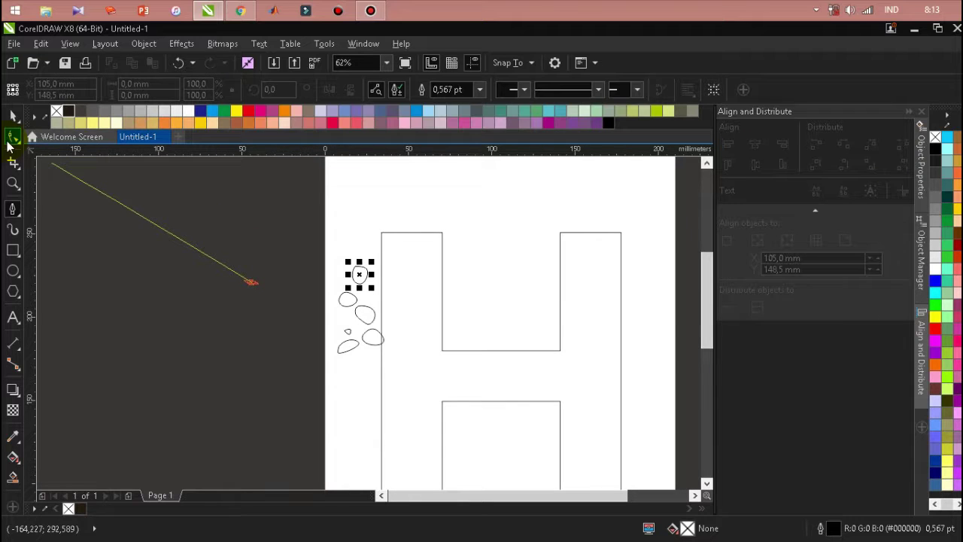
Select all six stone shapes and fill them with white.
left_click(14, 117)
scroll(376, 282, "up", 2)
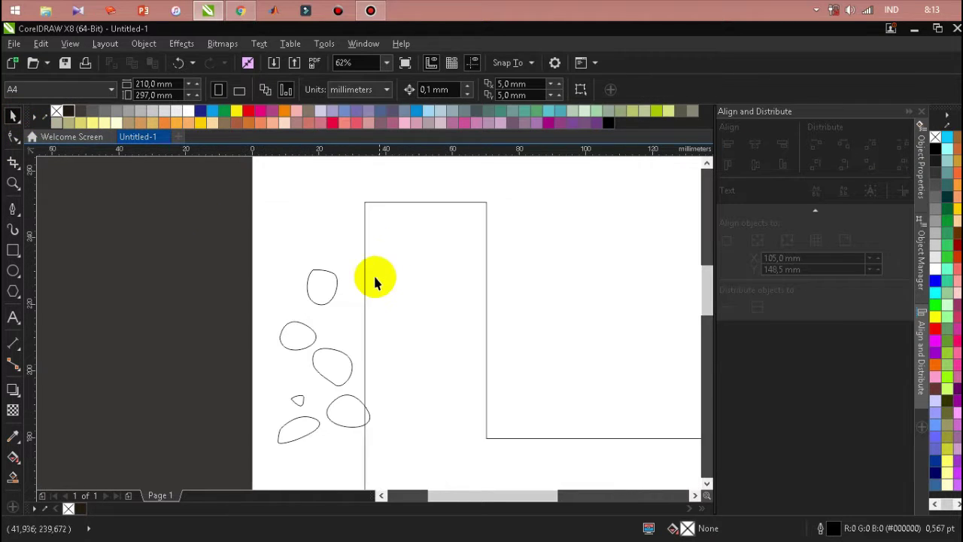
left_click_drag(212, 235, 386, 419)
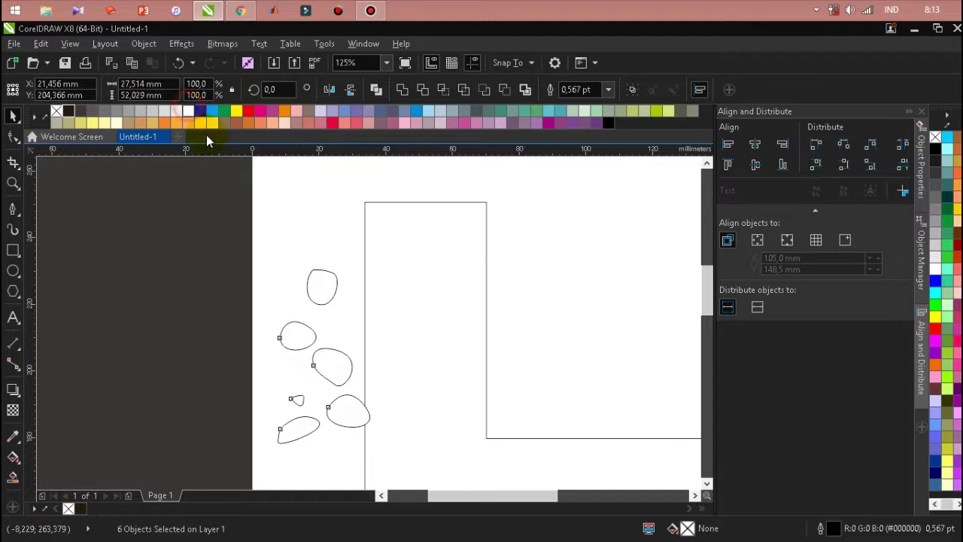
left_click(284, 282)
scroll(233, 249, "up", 2)
scroll(254, 209, "down", 2)
scroll(233, 292, "up", 2)
scroll(265, 218, "down", 4)
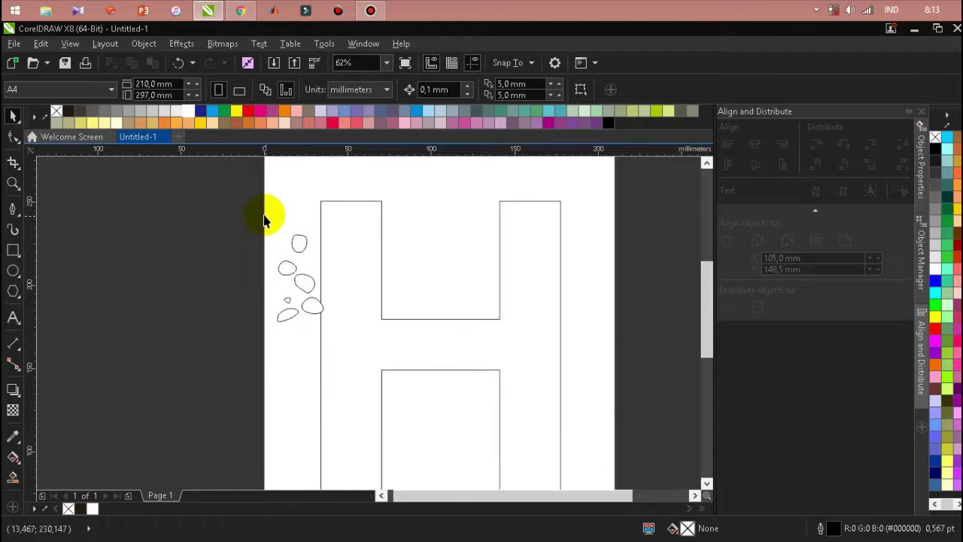
Move the topmost upright stone into the upper-left corner of the H's left stem.
left_click(300, 245)
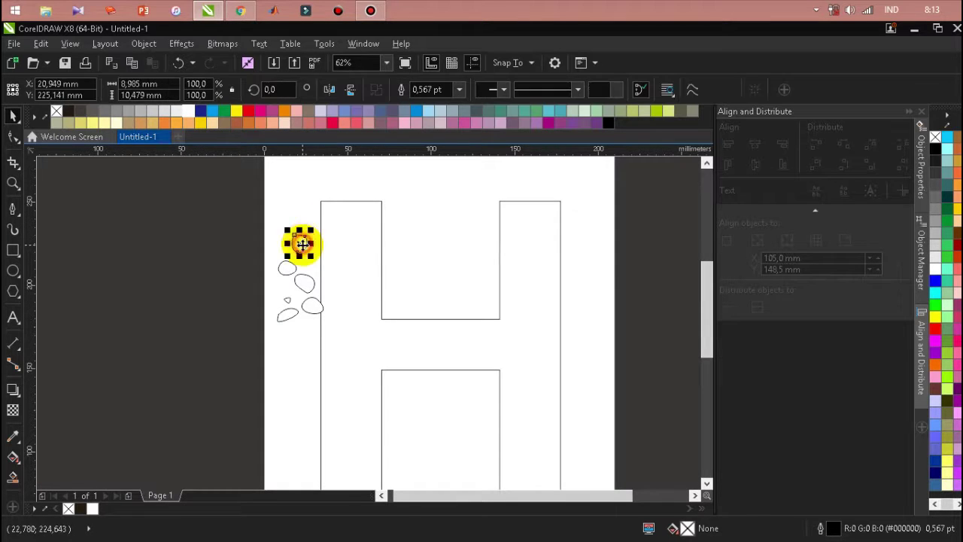
scroll(301, 245, "up", 2)
left_click_drag(301, 243, 361, 181)
scroll(361, 180, "up", 2)
scroll(348, 217, "down", 2)
Move the three other large rounded stones into the top of the H's left stem, two beside the corner stone and one below.
left_click(260, 318)
left_click_drag(262, 315, 387, 202)
left_click_drag(294, 339, 395, 242)
left_click(312, 392)
left_click_drag(312, 393, 434, 216)
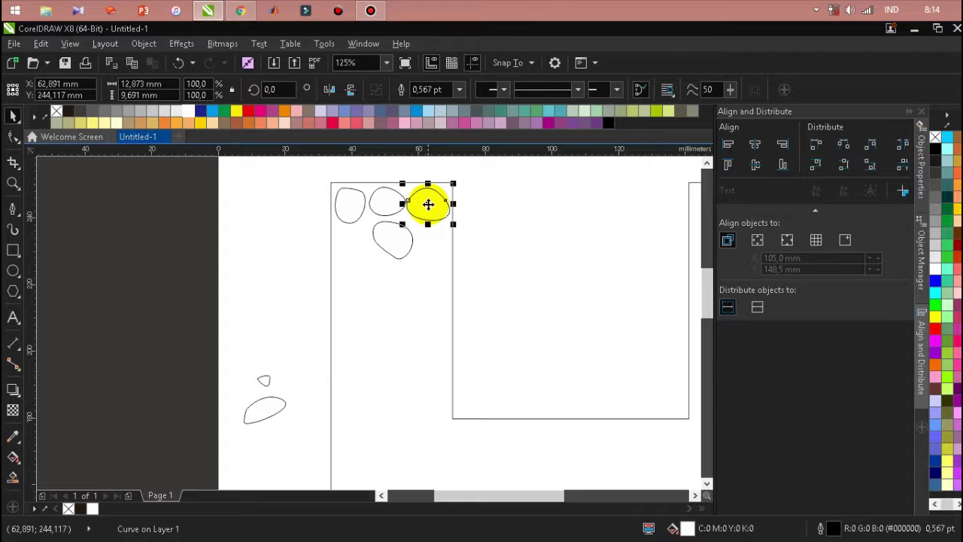
Move the elongated stone below the corner stone and the small triangular stone beneath the rightmost stone in the left stem.
left_click(263, 404)
left_click_drag(263, 404, 360, 239)
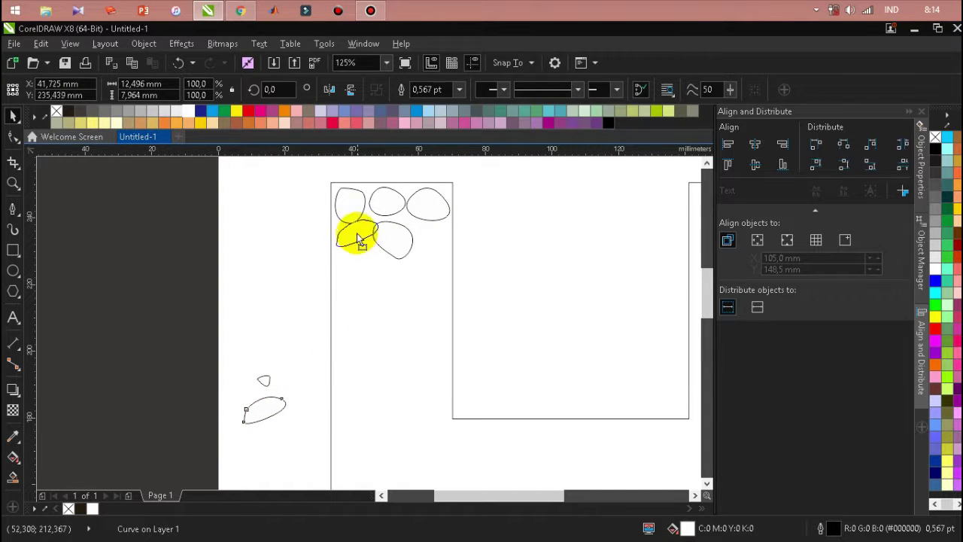
left_click(264, 379)
left_click_drag(264, 379, 426, 226)
scroll(430, 229, "up", 4)
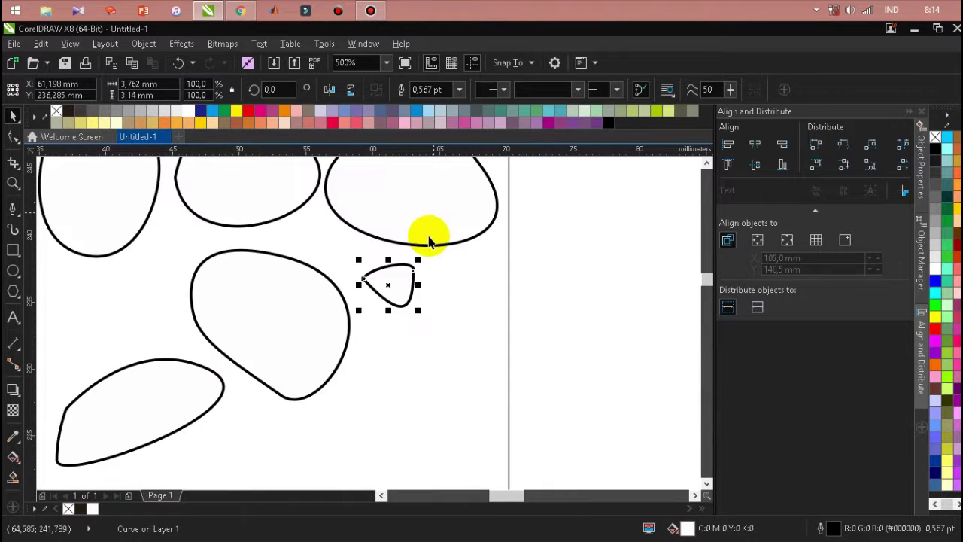
Enlarge the small triangular stone in the left stem to about 5.5 by 4.6 mm.
mouse_move(417, 307)
left_mouse_down()
mouse_move(438, 334)
mouse_move(419, 322)
left_mouse_up()
scroll(415, 273, "down", 2)
scroll(411, 268, "up", 2)
scroll(413, 277, "down", 2)
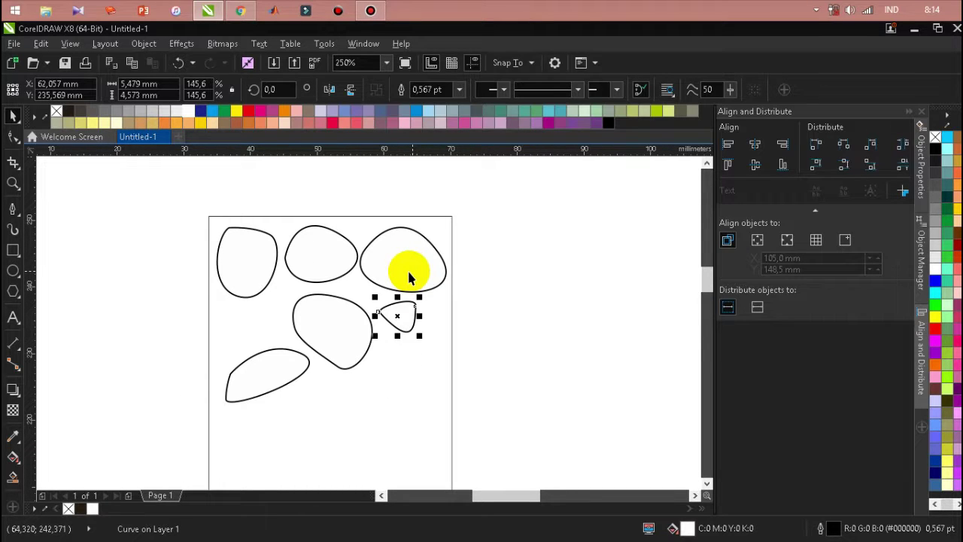
Shrink the third stone of the top row to about 9.3 by 7 mm and move the triangular stone up beneath it.
left_click(407, 273)
left_click_drag(449, 299, 426, 271)
scroll(439, 252, "up", 2)
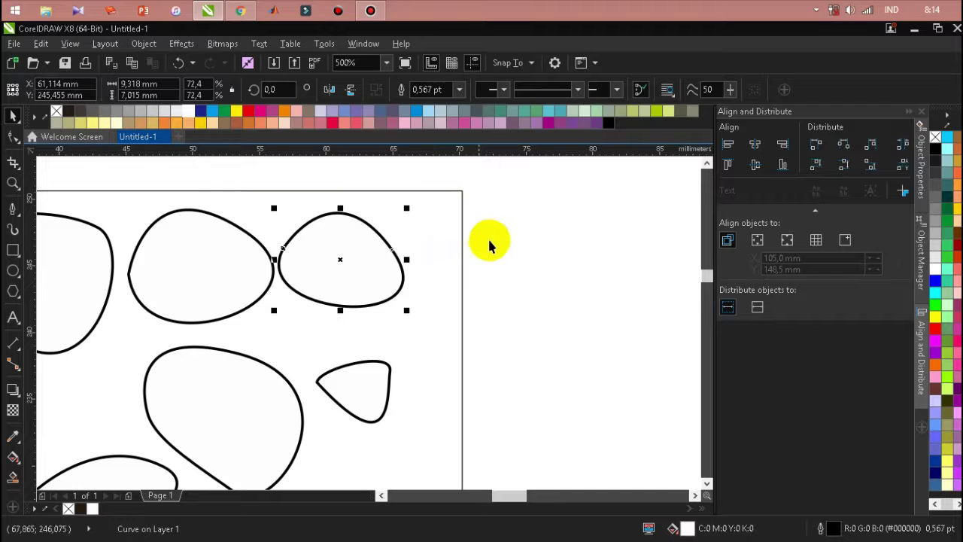
scroll(489, 245, "down", 2)
left_click_drag(427, 312, 399, 294)
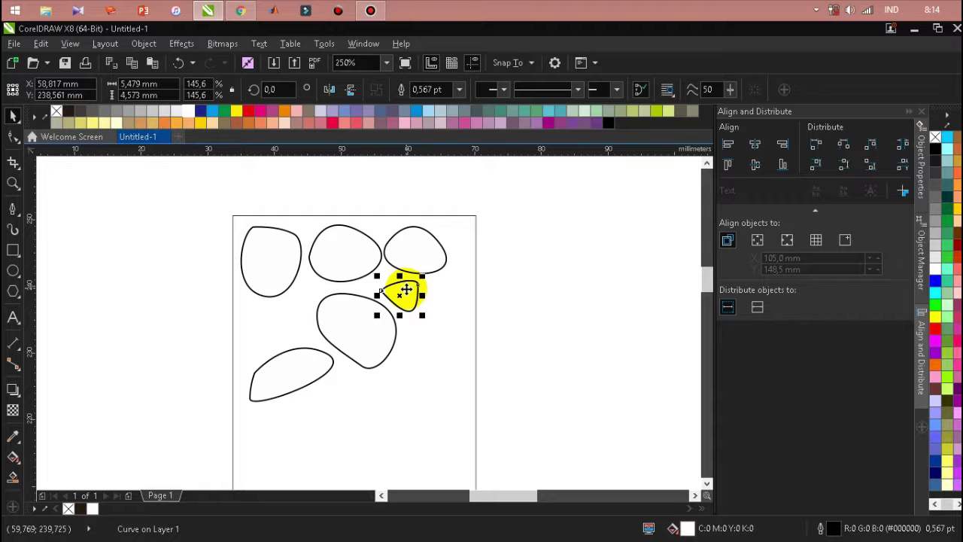
Place a smaller copy of the triangular stone, turned 180 degrees, in the upper-right corner of the left stem.
left_click_drag(436, 299, 453, 298)
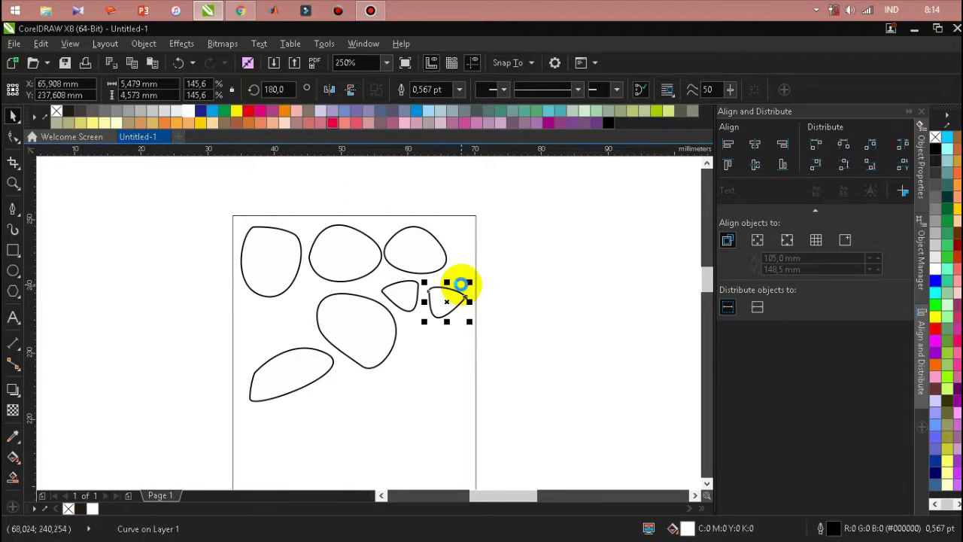
scroll(459, 284, "up", 2)
left_click_drag(475, 353, 458, 187)
scroll(466, 160, "down", 2)
scroll(457, 177, "up", 2)
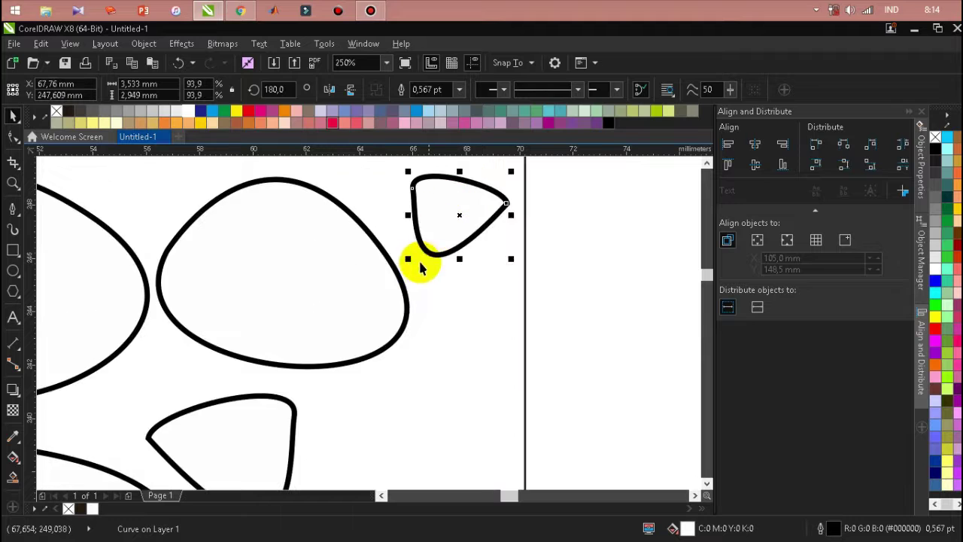
left_click_drag(407, 260, 397, 271)
scroll(418, 247, "down", 2)
Copy the upper-left corner stone beneath the small triangle at the stem's right edge and shrink it to about 3.6 by 4.2 mm.
left_click(357, 271)
scroll(369, 251, "down", 2)
left_click(196, 264)
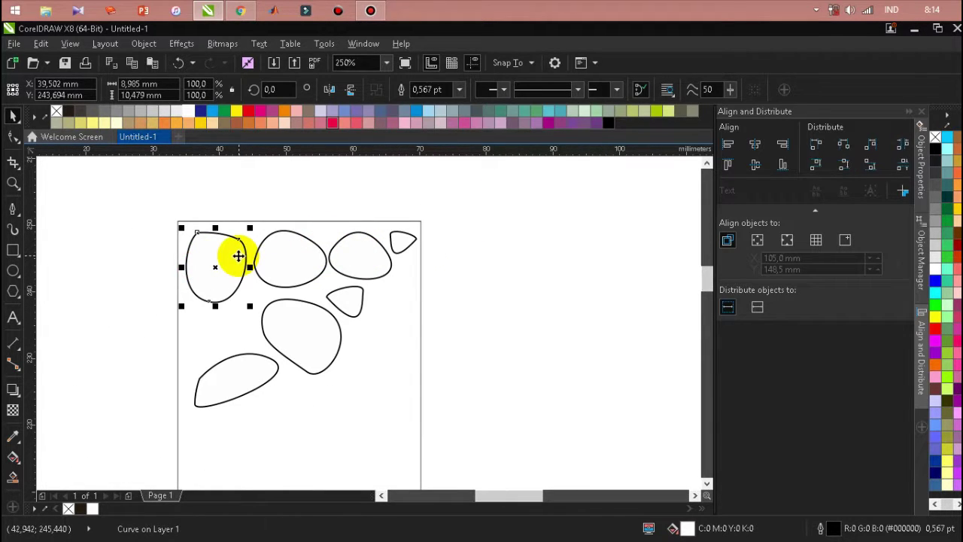
left_click_drag(236, 257, 441, 275)
scroll(440, 259, "up", 2)
left_click_drag(462, 404, 388, 314)
scroll(389, 251, "up", 1)
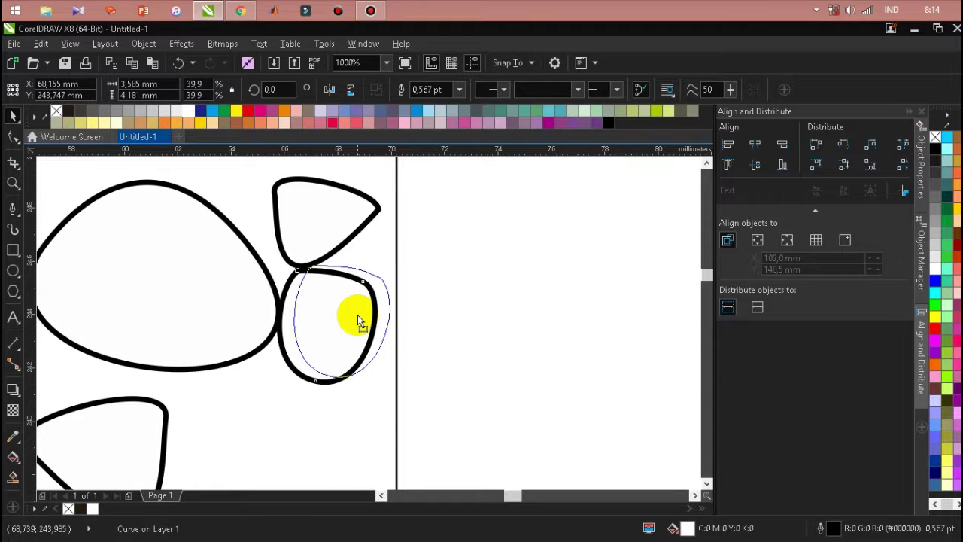
scroll(464, 245, "down", 1)
scroll(489, 233, "down", 1)
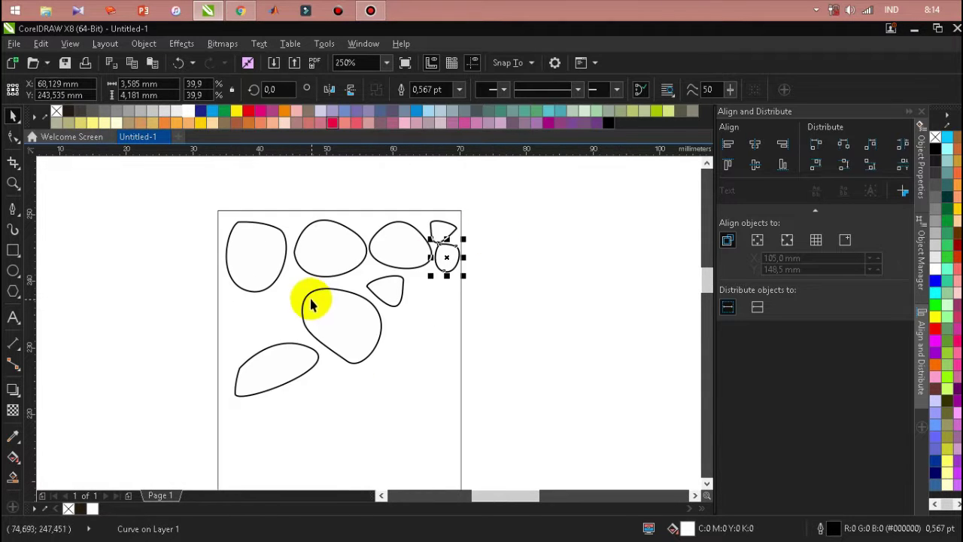
Place a vertically mirrored copy of the upper-left corner stone along the stem's right edge below the small stones, shrunk to about 7.1 by 8.3 mm.
left_click(322, 319)
left_click(276, 372)
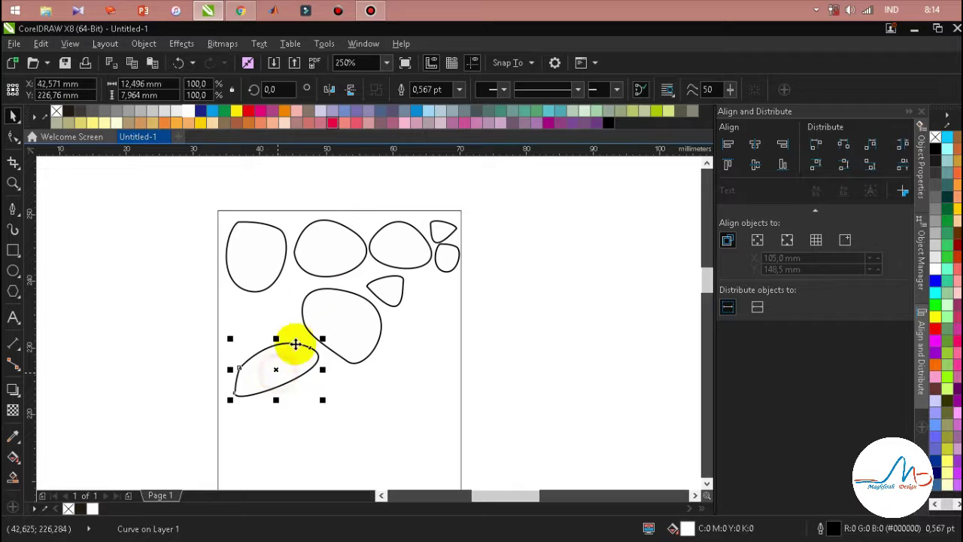
left_click(279, 261)
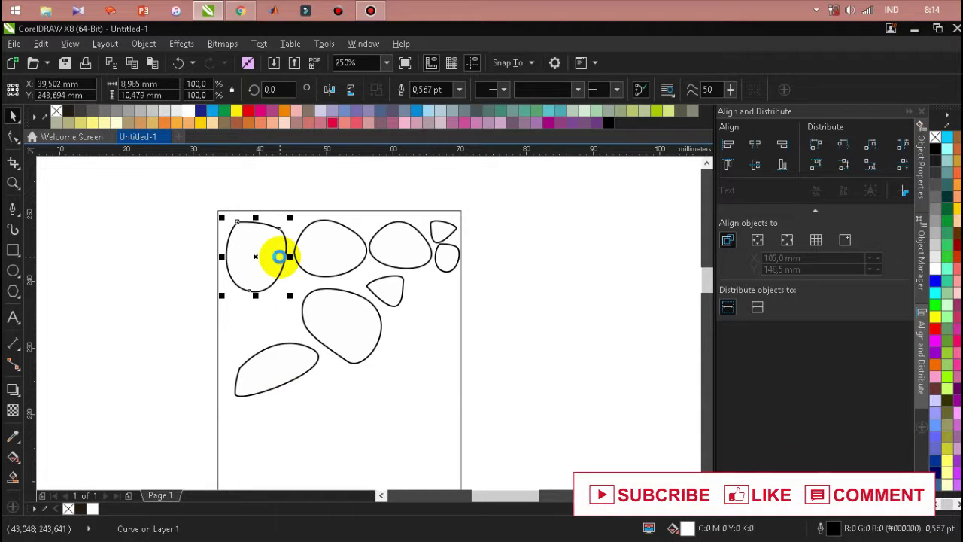
left_click_drag(275, 258, 449, 316)
scroll(449, 316, "up", 2)
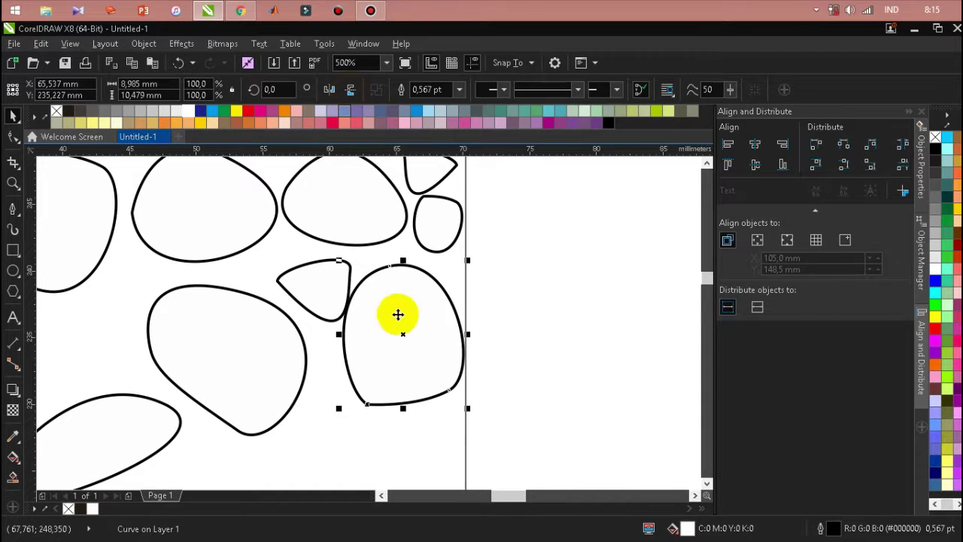
left_click_drag(340, 410, 364, 379)
left_click_drag(408, 318, 409, 311)
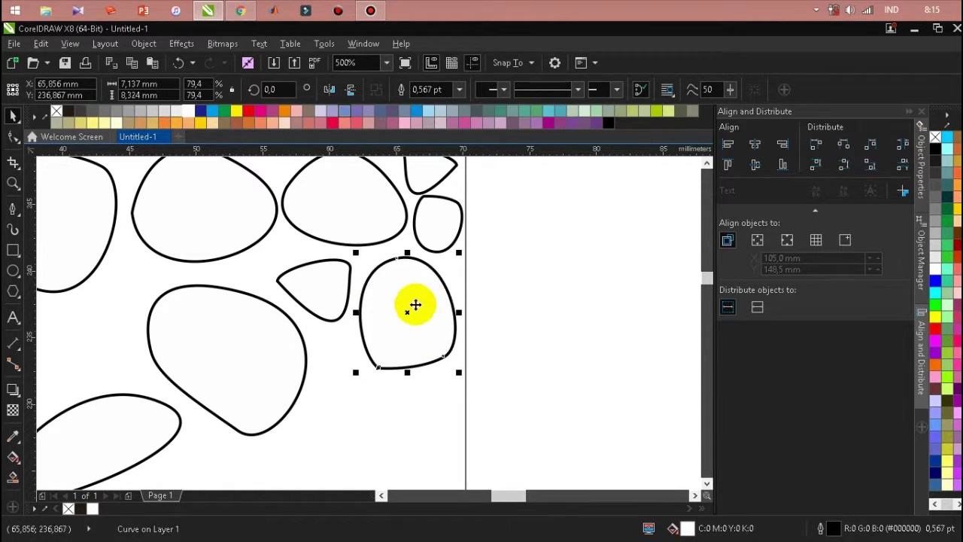
Narrow the second stone of the top row to about 10.1 mm wide.
scroll(412, 304, "down", 2)
left_click(331, 255)
left_click_drag(357, 249, 349, 252)
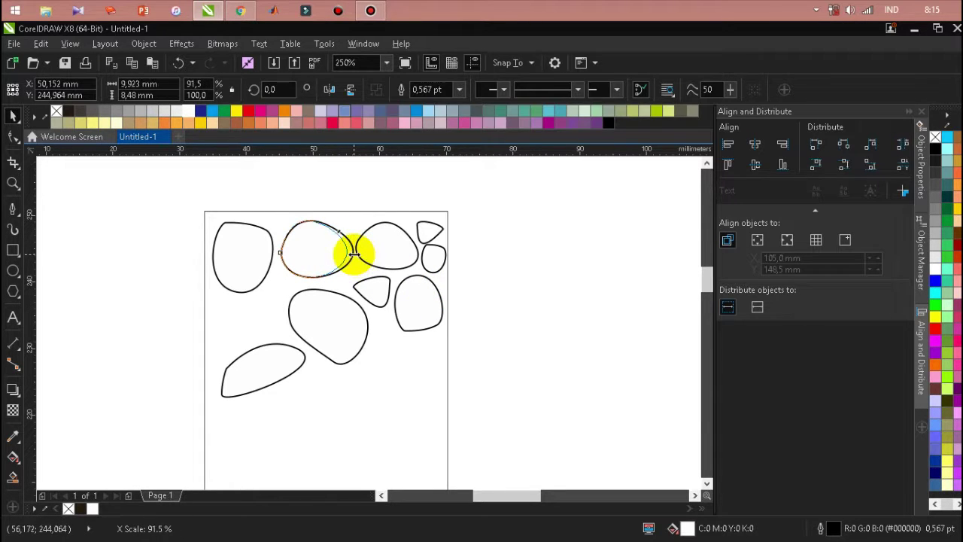
Place a copy of the third top-row stone beneath the upright stone near the stem's right edge.
left_click(405, 252)
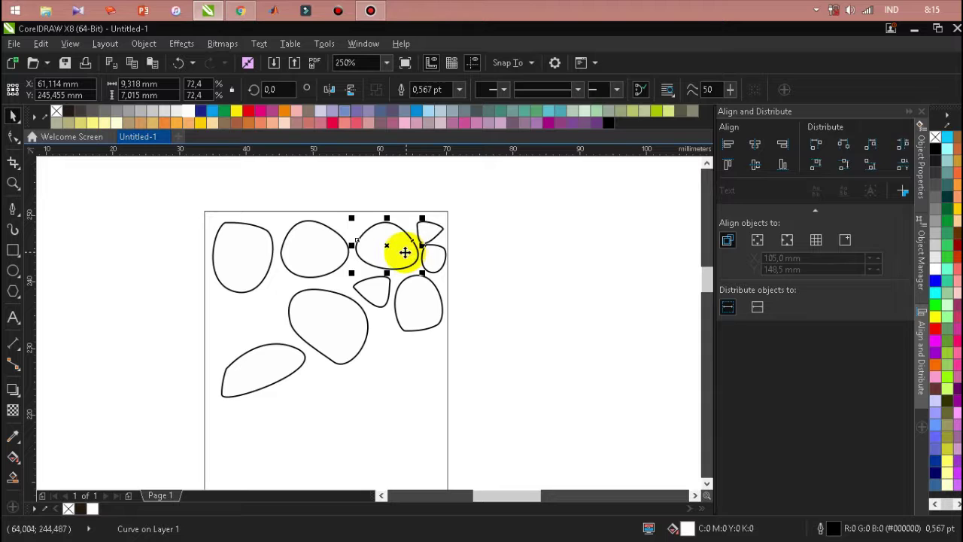
left_click_drag(383, 236, 407, 364)
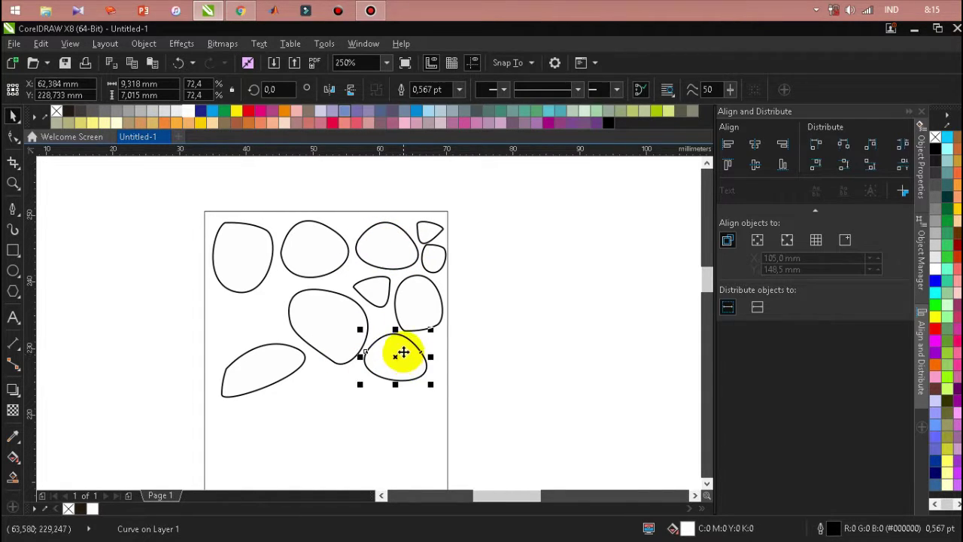
scroll(403, 353, "up", 2)
scroll(419, 267, "down", 2)
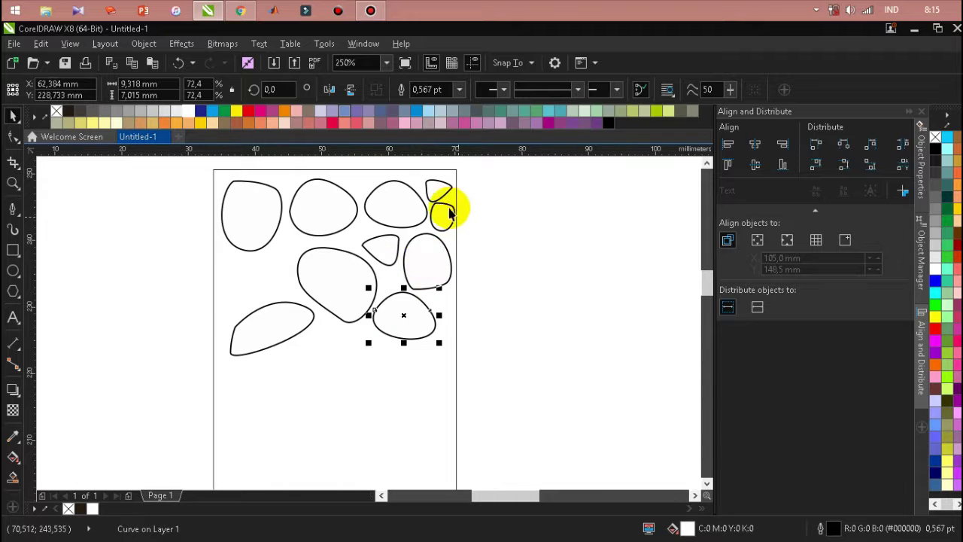
Add another copy of the third top-row stone, shrunk to about 3.5 by 2.7 mm, in the right-edge gap below the upright stone.
scroll(443, 181, "up", 2)
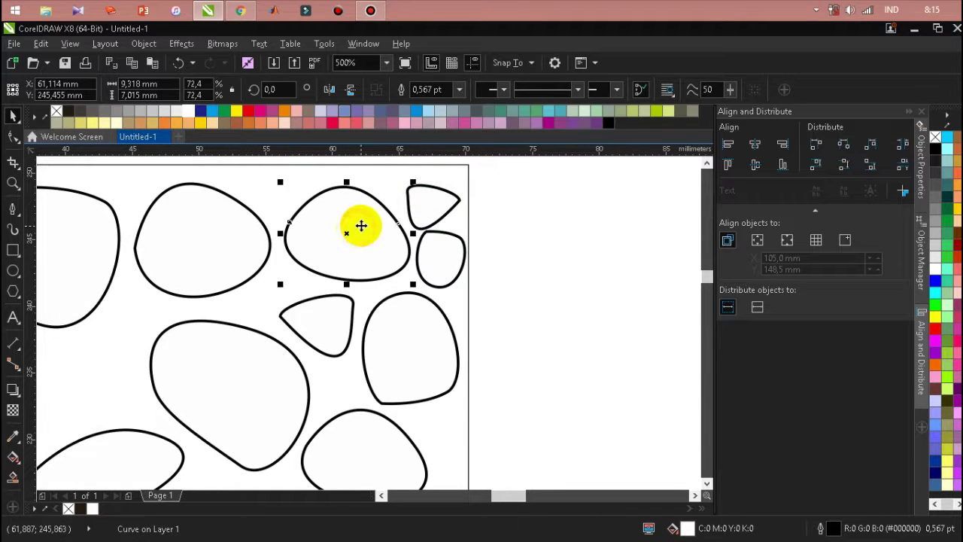
scroll(370, 218, "down", 2)
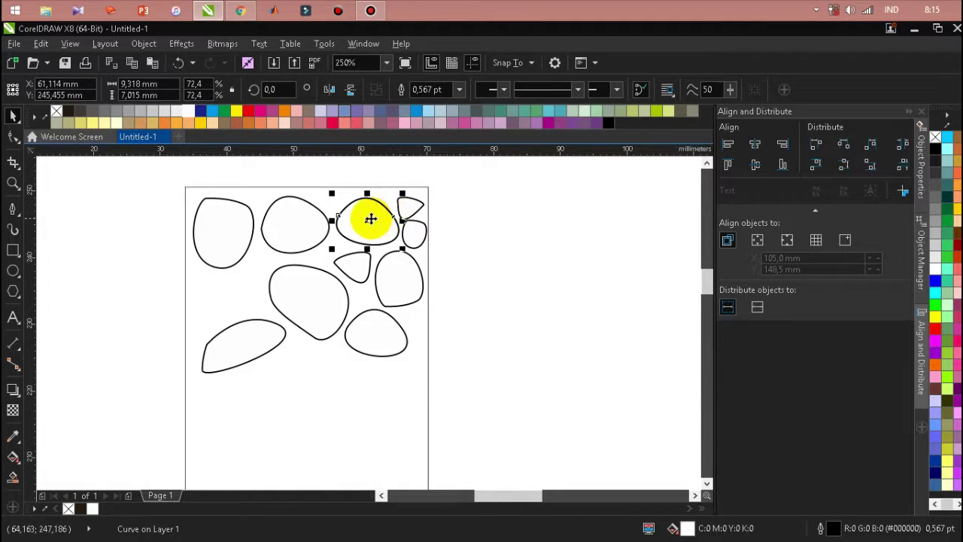
left_click_drag(390, 355, 428, 348)
scroll(416, 343, "up", 2)
left_click_drag(484, 388, 421, 316)
scroll(398, 316, "up", 2)
mouse_move(374, 350)
left_mouse_down()
mouse_move(359, 363)
mouse_move(373, 351)
left_mouse_up()
scroll(428, 286, "down", 4)
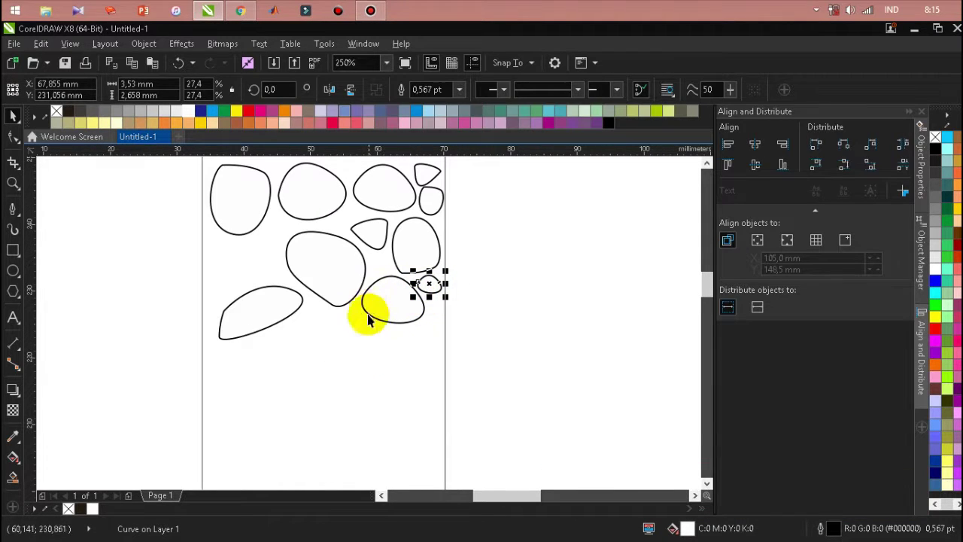
Place a copy of the triangular stone between the upper-left corner stone and the elongated stone.
left_click(335, 272)
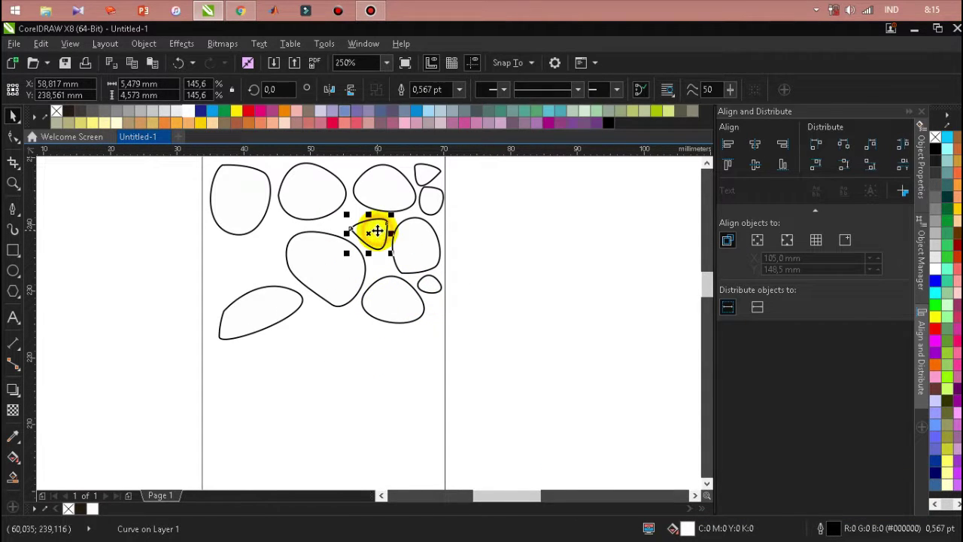
left_click_drag(376, 231, 248, 249)
scroll(248, 248, "up", 2)
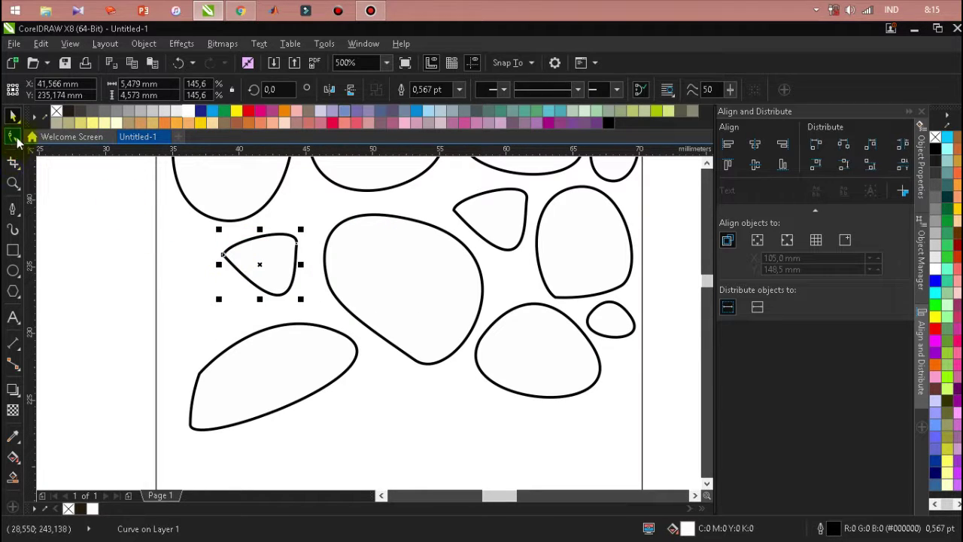
Reshape the copied triangular stone into a slanted leaf-like curve by adjusting its left node's handle.
left_click(13, 136)
scroll(201, 307, "up", 1)
left_click_drag(246, 206, 241, 224)
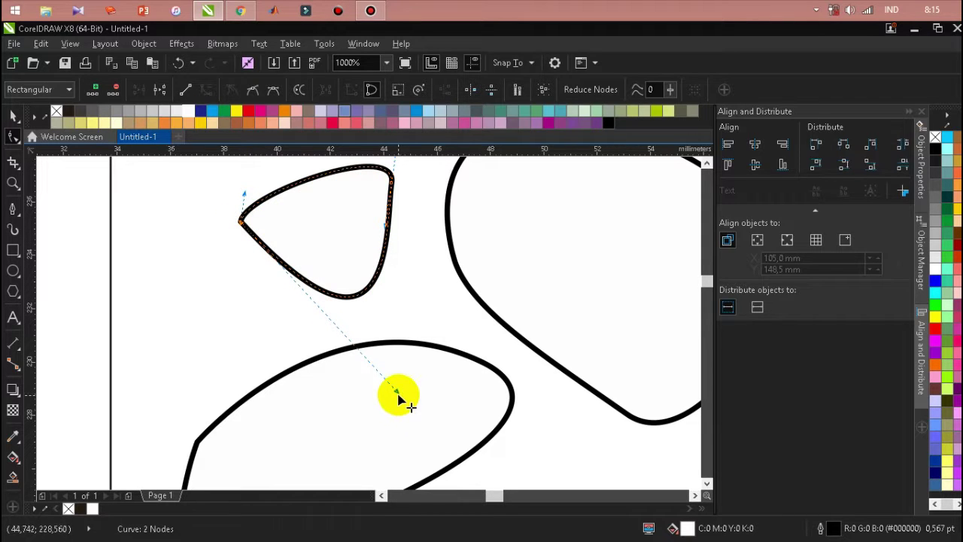
left_click_drag(393, 396, 219, 397)
scroll(312, 300, "down", 1)
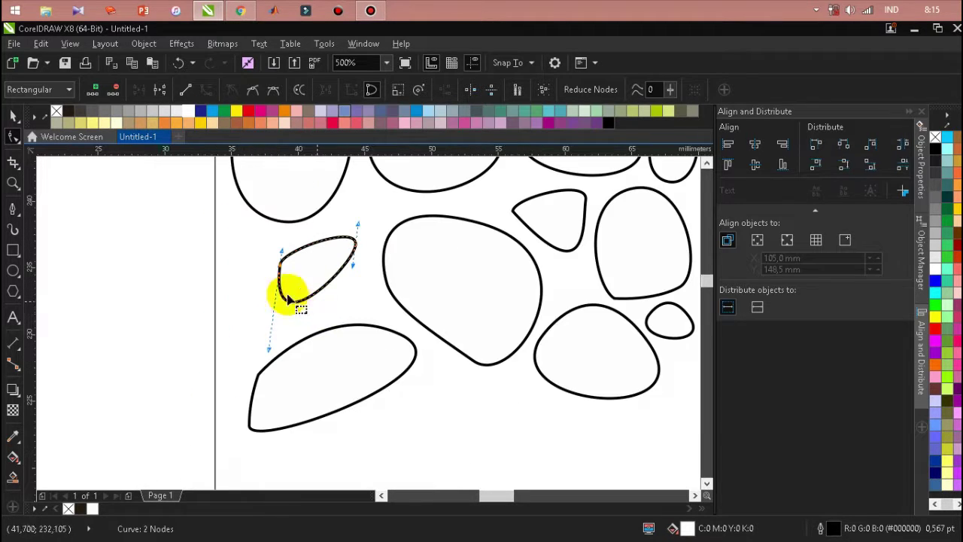
Enlarge the reshaped leaf-like stone to about 7.4 by 6.3 mm.
left_click(12, 115)
scroll(301, 253, "down", 2)
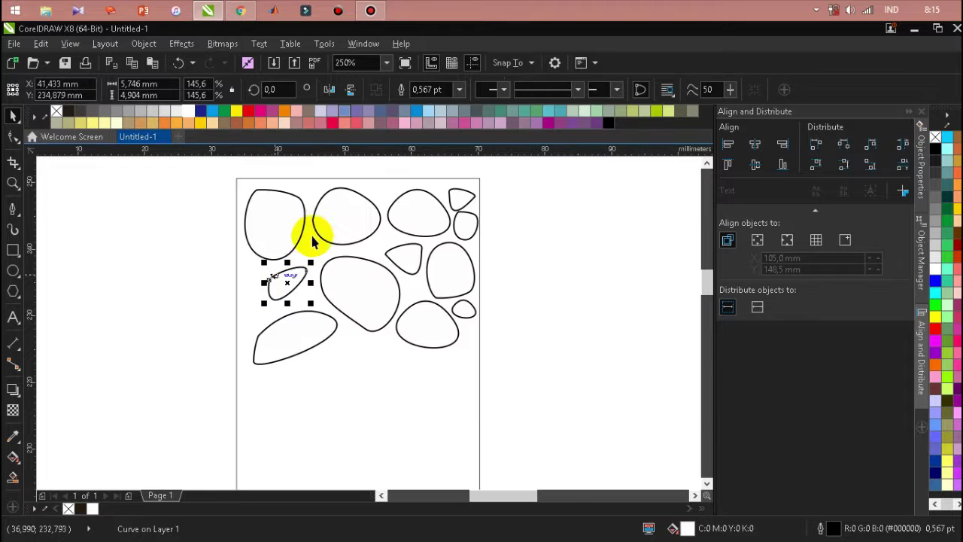
scroll(316, 301, "up", 1)
left_click_drag(307, 294, 351, 250)
scroll(345, 286, "down", 3)
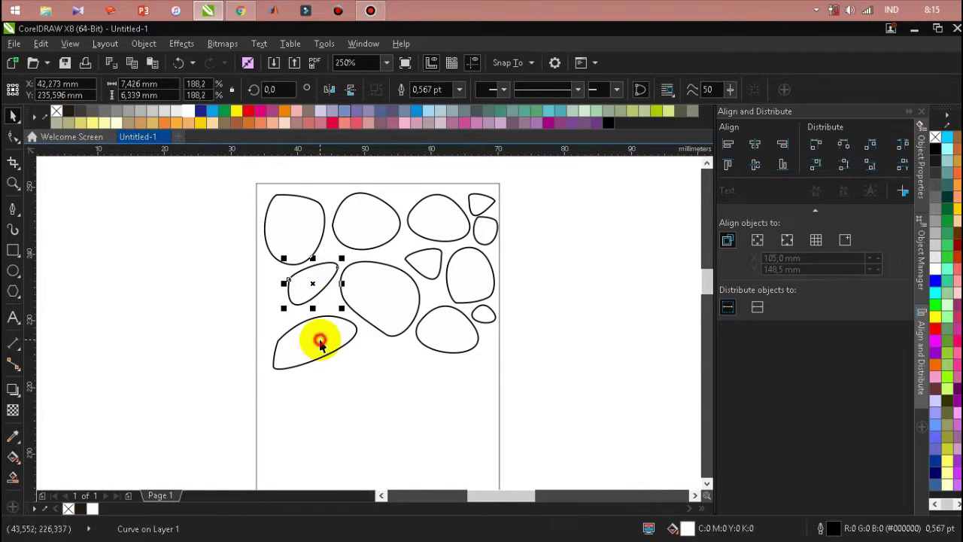
Stretch the elongated stone upward to narrow the gap below the leaf-like stone.
left_click(316, 336)
scroll(295, 323, "up", 3)
left_click_drag(333, 308, 334, 287)
scroll(369, 294, "down", 1)
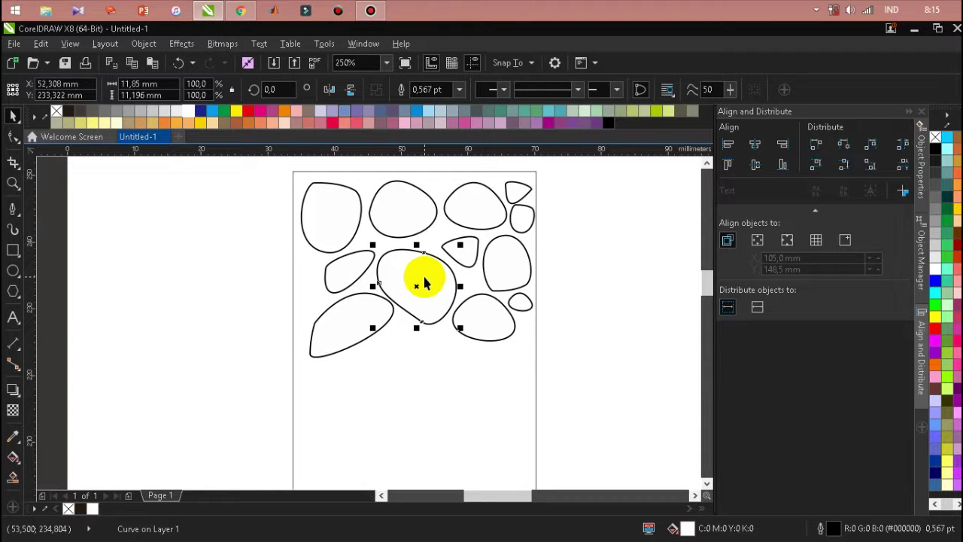
Copy the large central stone into the gap at the stem's left edge, rotated to 285.99 degrees and resized to about 4.2 by 9 mm.
left_click_drag(425, 279, 295, 275)
scroll(295, 275, "up", 1)
left_click_drag(193, 386, 281, 301)
left_click(321, 263)
left_click_drag(359, 221, 325, 355)
left_click(333, 270)
scroll(316, 312, "down", 1)
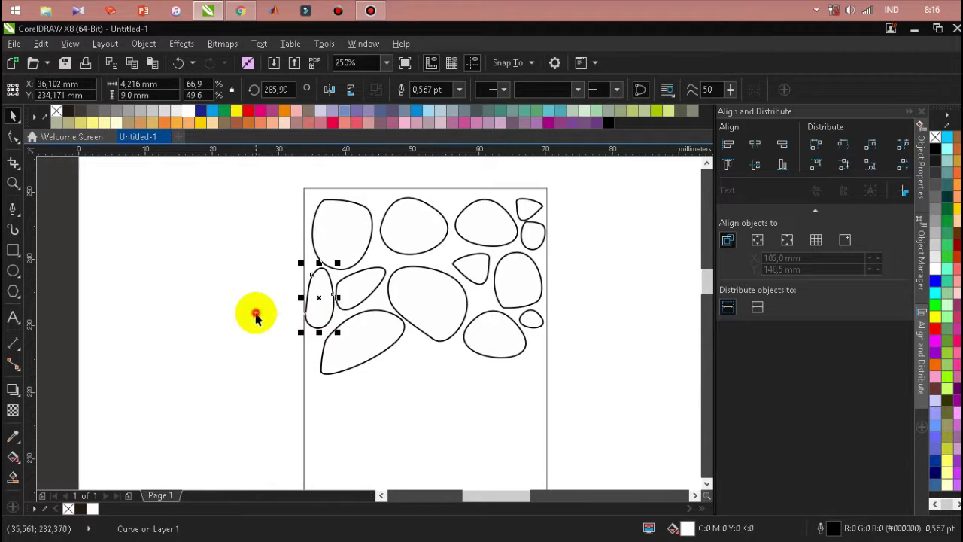
Slightly enlarge the triangular stone and the large central stone beneath the top row to tighten their gaps.
scroll(401, 282, "down", 1)
scroll(451, 258, "up", 3)
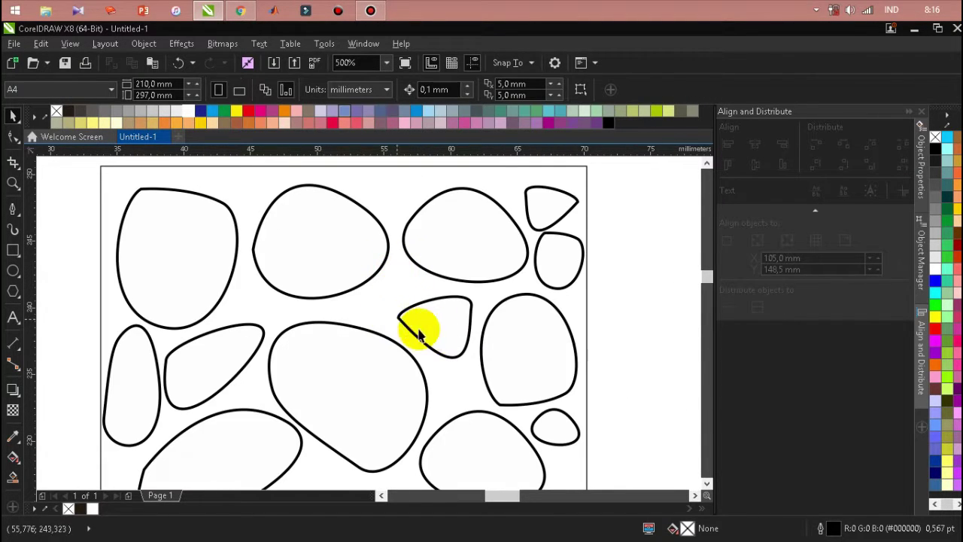
left_click(434, 327)
left_click_drag(393, 291, 374, 284)
left_click(348, 376)
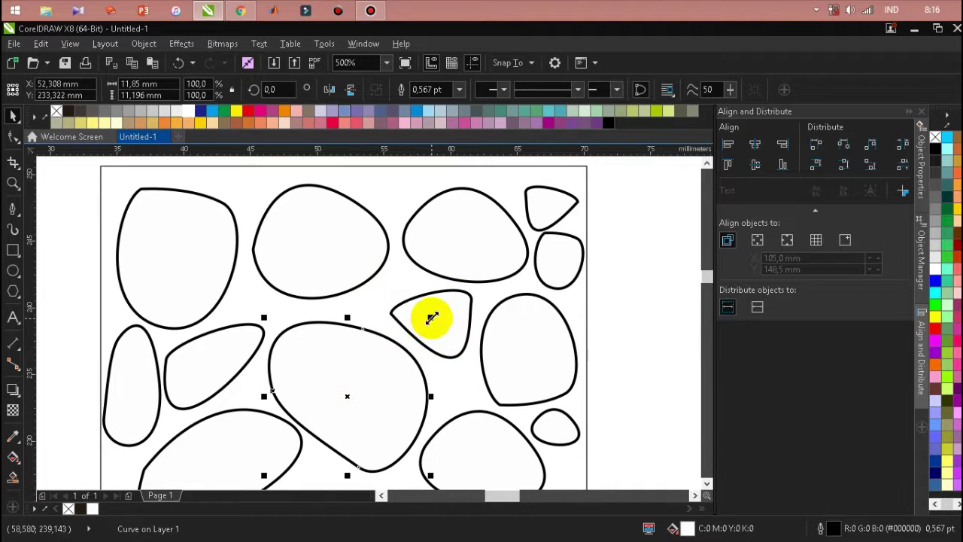
left_click_drag(431, 317, 438, 307)
Slightly enlarge the second top-row stone and scale the upper-left corner stone to about 9.4 by 11 mm.
left_click(328, 256)
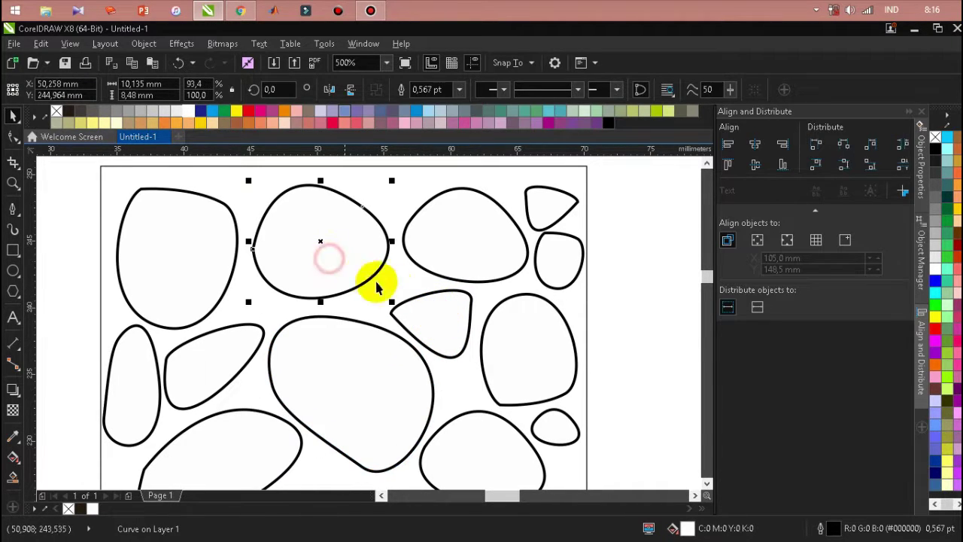
left_click_drag(404, 320, 399, 310)
left_click(225, 269)
left_click(200, 250)
left_click(184, 273)
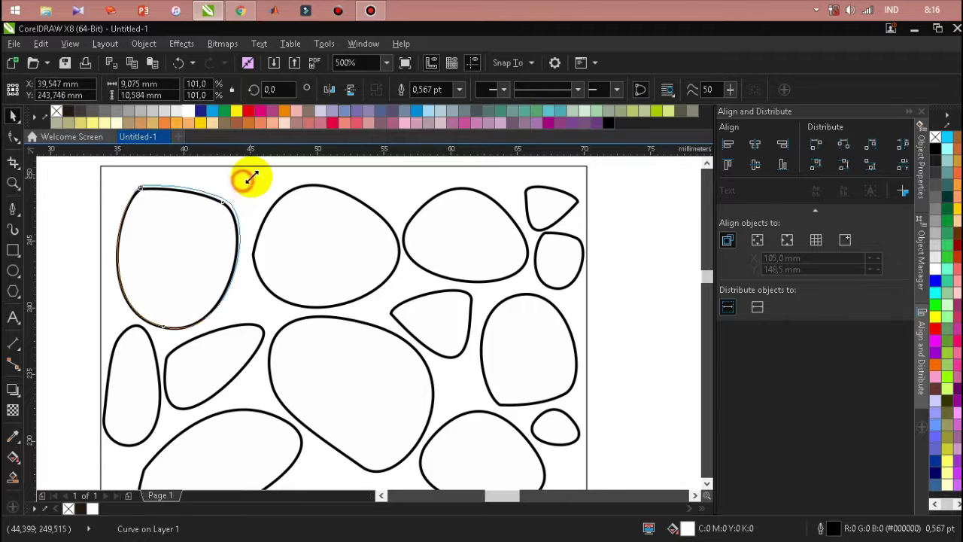
left_click_drag(255, 175, 255, 175)
scroll(481, 241, "down", 2)
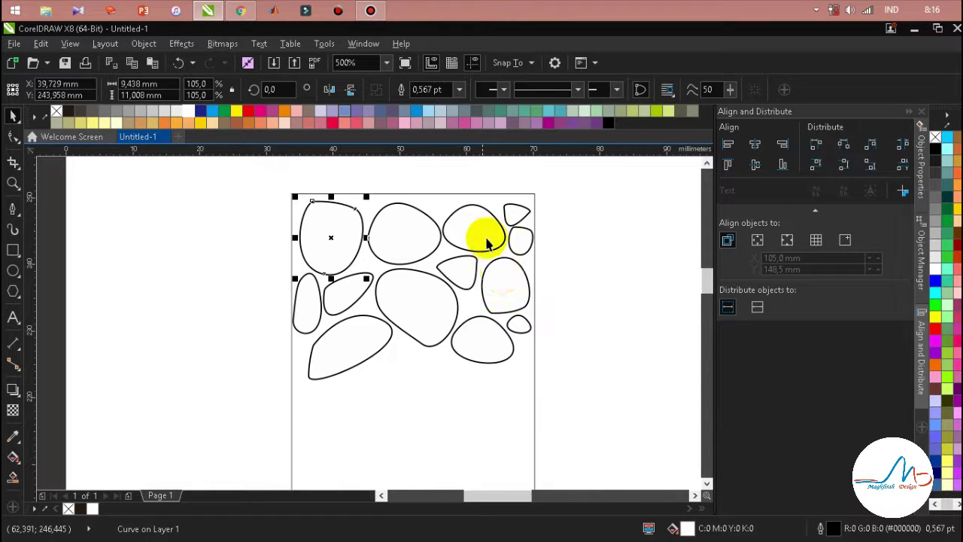
Enlarge the upright stone near the stem's right edge to about 7.6 by 8.8 mm.
left_click(495, 275)
scroll(489, 267, "up", 4)
left_click_drag(429, 218, 416, 205)
scroll(416, 205, "down", 2)
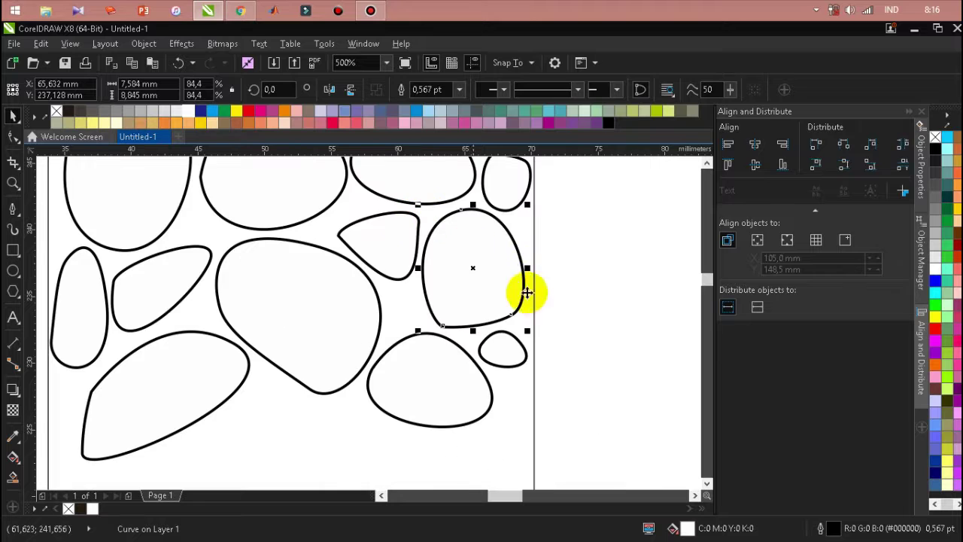
left_click(578, 322)
scroll(572, 324, "down", 6)
scroll(516, 339, "up", 6)
Copy the smallest oval stone beneath the large central stone and widen it to about 6.8 by 2.7 mm.
left_click(541, 335)
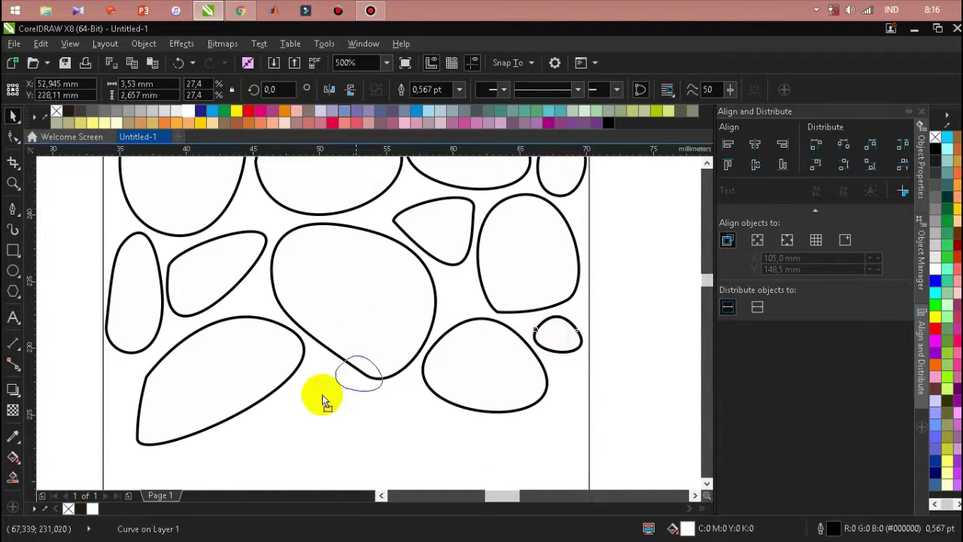
left_click_drag(343, 399, 396, 399)
scroll(397, 391, "down", 2)
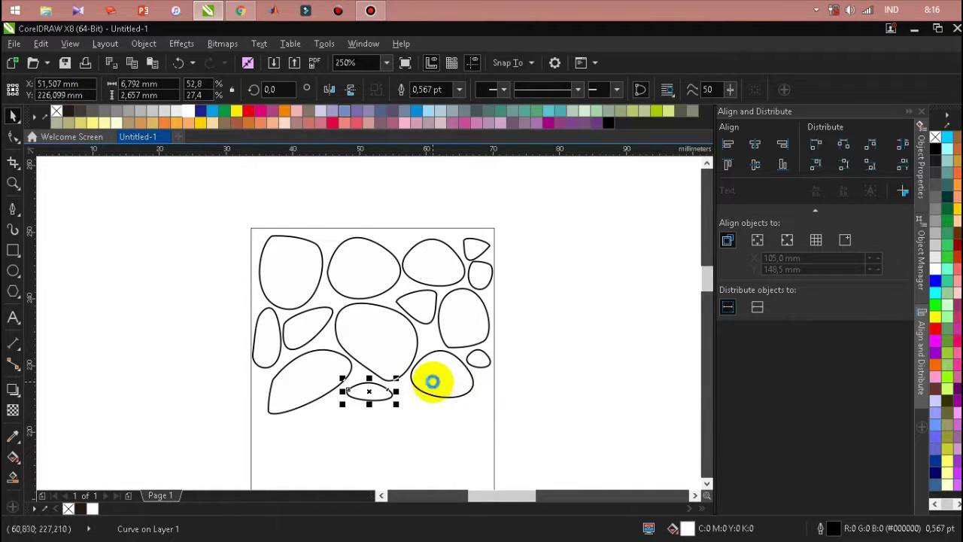
Stretch the small oval stone beneath the large central stone downward to make it taller.
scroll(430, 381, "up", 2)
scroll(456, 374, "down", 2)
scroll(289, 384, "up", 2)
left_click(294, 384)
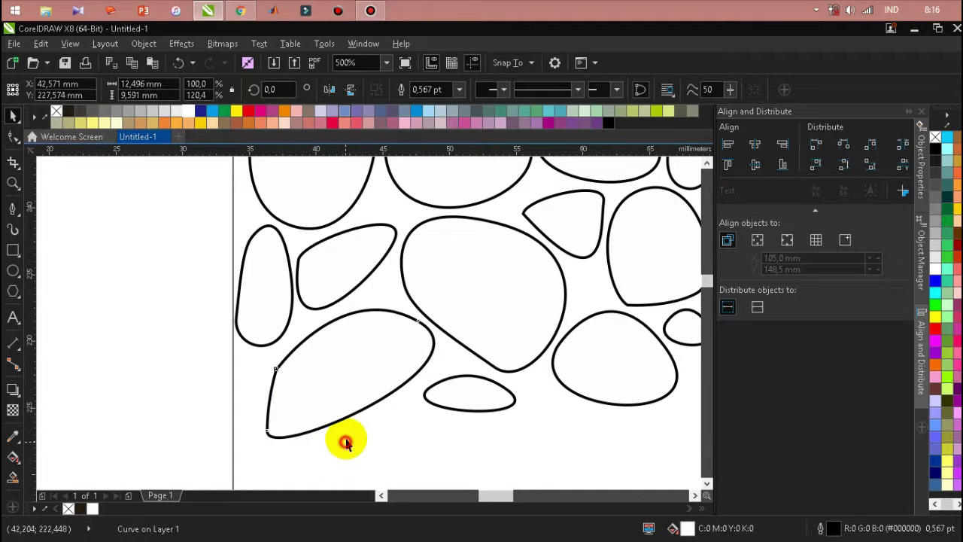
left_click(472, 393)
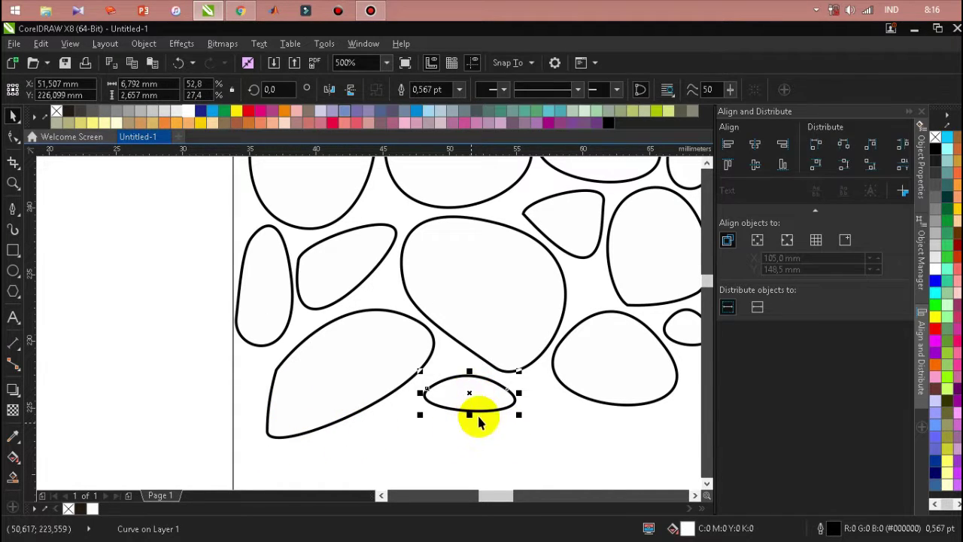
left_click_drag(469, 414, 467, 433)
left_click(348, 381)
Copy the rounded lower-right stone, rotated about 56.7°, shrink it to about 2.7 by 2.6 mm and place it at the stem's right edge.
scroll(344, 318, "down", 2)
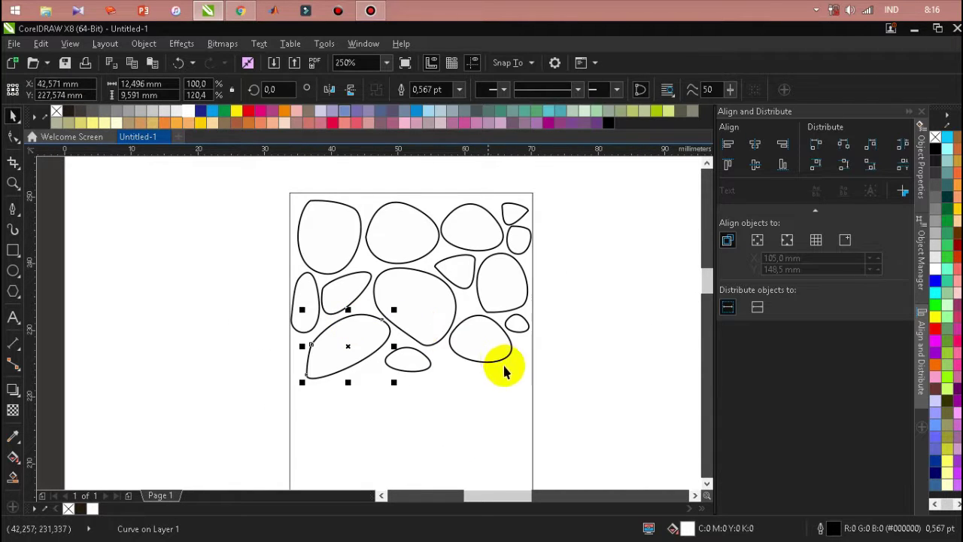
left_click(500, 359)
scroll(512, 343, "up", 2)
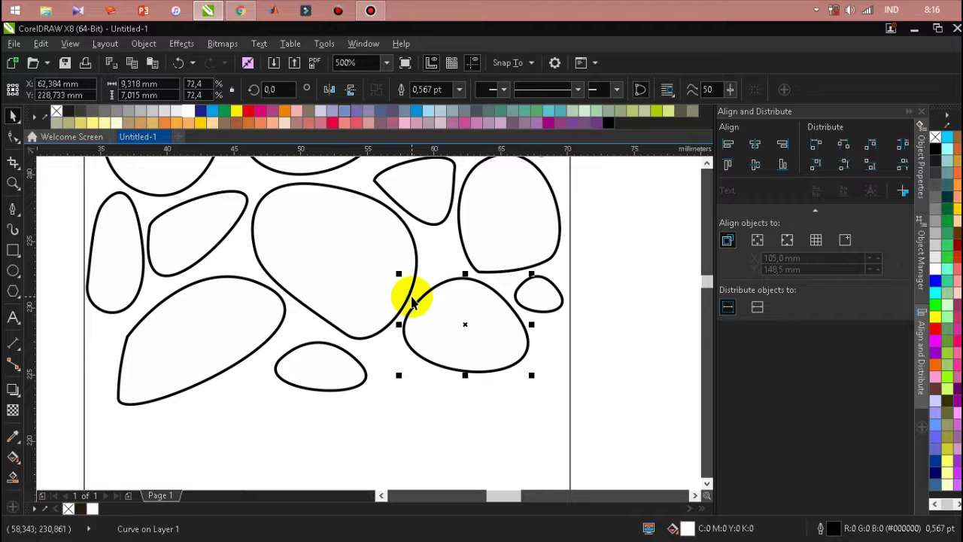
left_click(464, 325)
left_click_drag(533, 269, 446, 168)
left_click(469, 308)
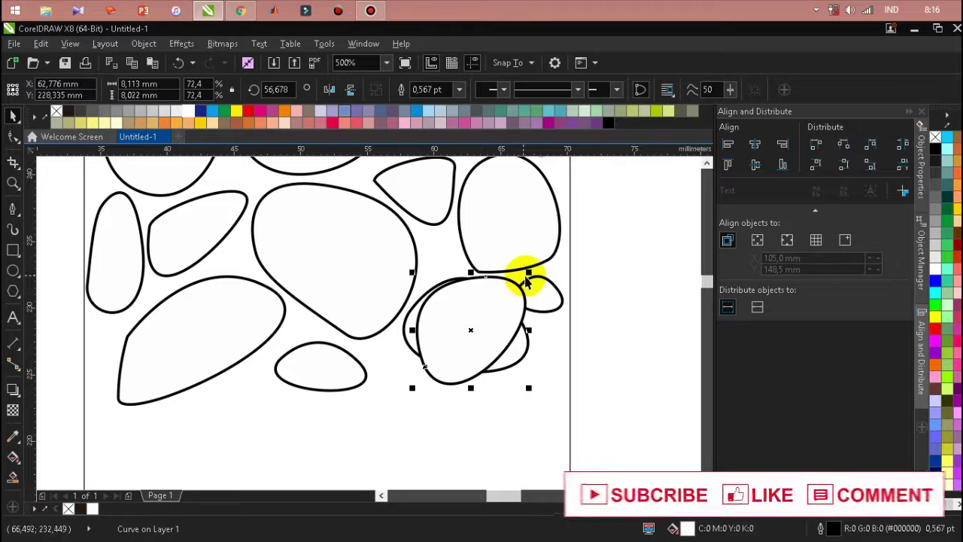
left_click_drag(528, 272, 540, 369)
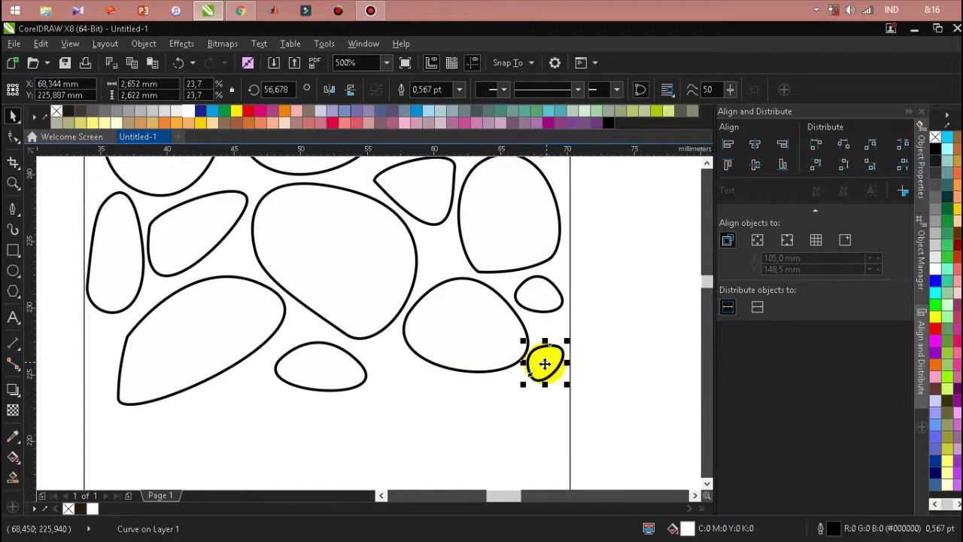
left_click(431, 365)
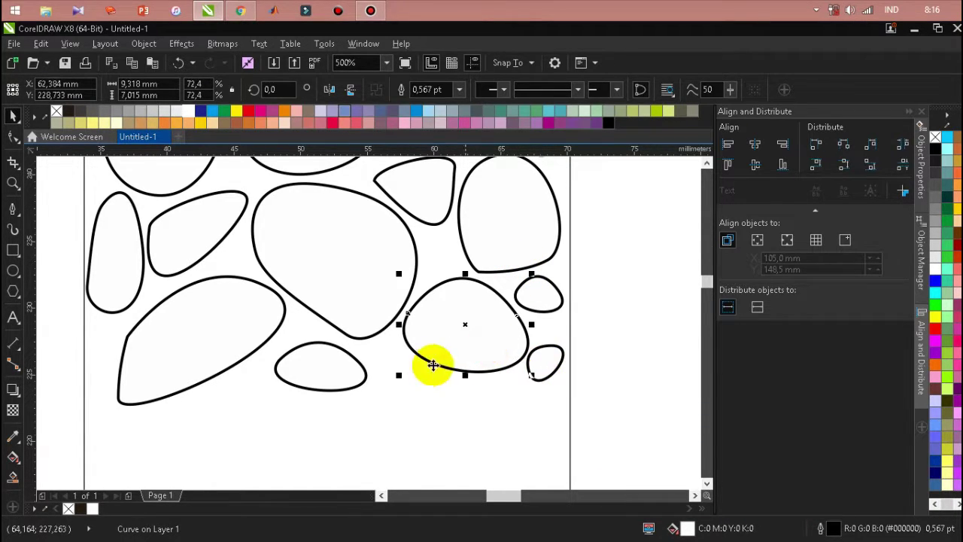
Create a horizontally mirrored copy of the elongated lower-left stone and fit it, about 4 by 3.3 mm, between the small oval and rounded lower-right stones.
left_click(273, 331)
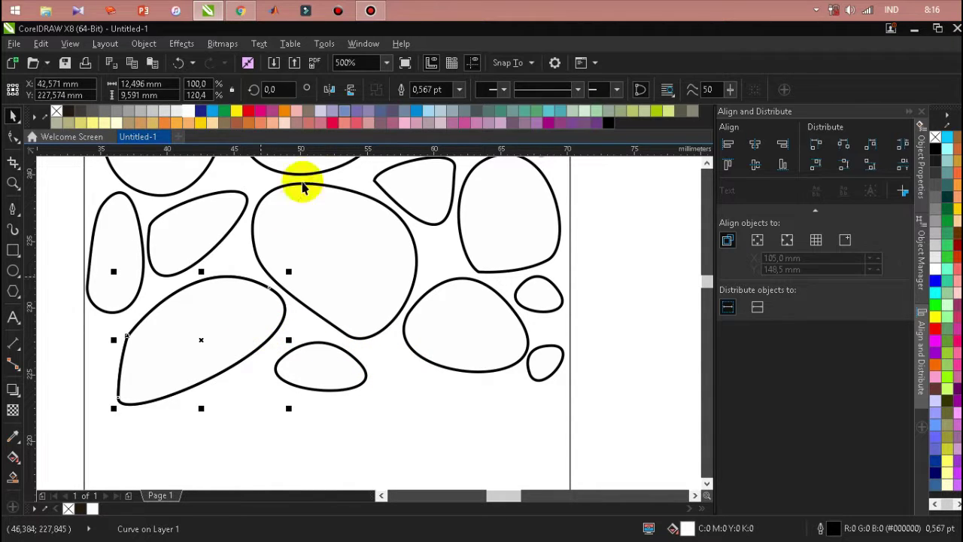
left_click(328, 92)
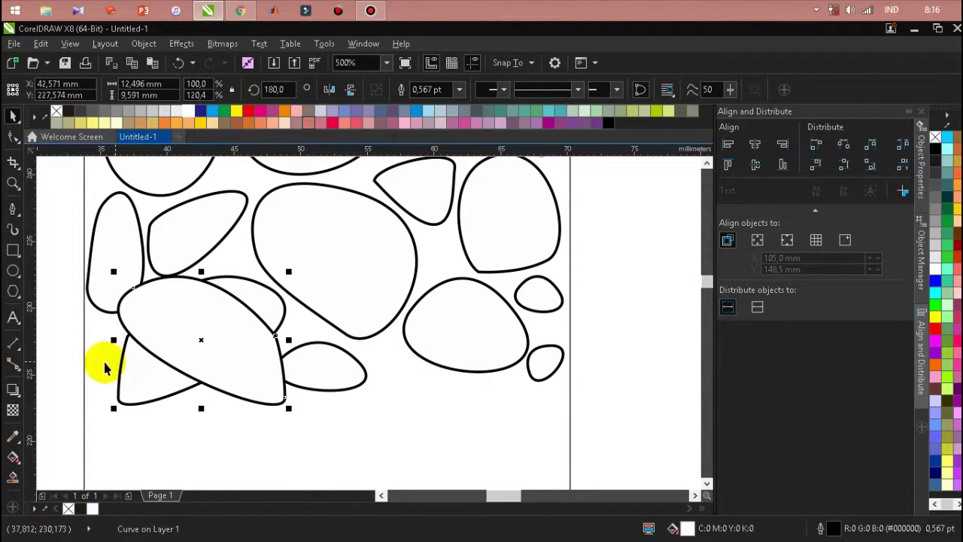
left_click_drag(113, 341, 127, 305)
left_click_drag(124, 271, 211, 343)
left_click_drag(236, 377, 393, 359)
scroll(394, 359, "up", 2)
left_click_drag(483, 438, 448, 410)
left_click_drag(392, 370, 390, 385)
scroll(482, 366, "down", 3)
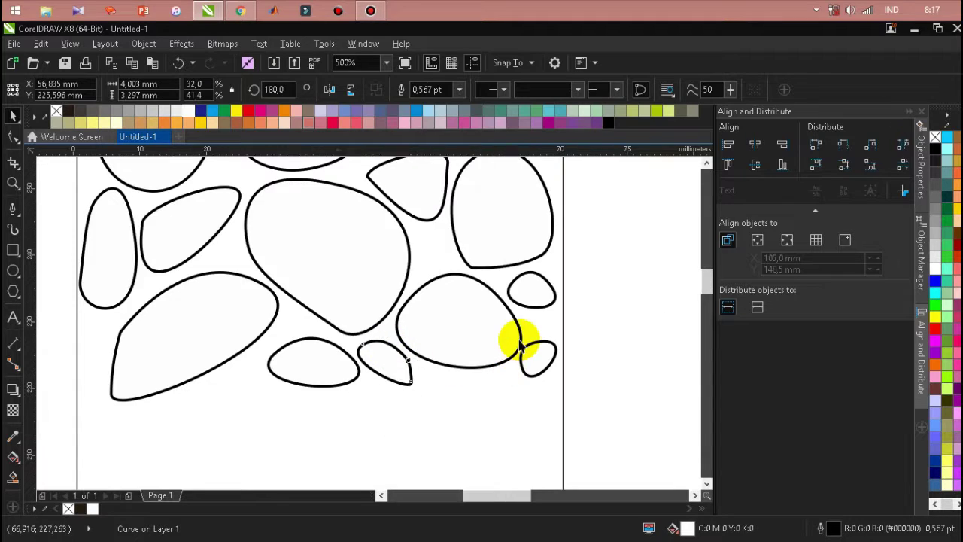
Copy and paste all the stones in the left stem and move the pasted block directly below the originals.
scroll(516, 338, "down", 2)
scroll(338, 354, "up", 1)
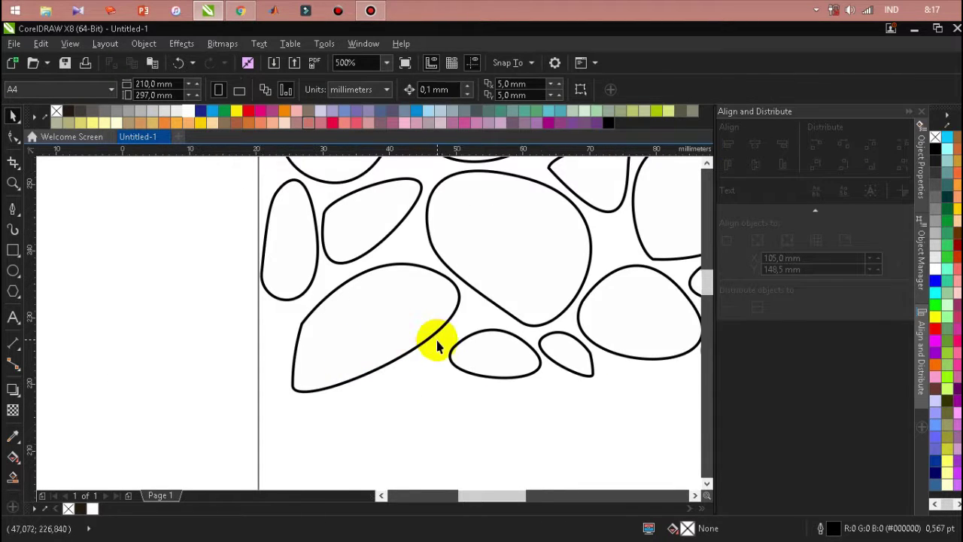
scroll(396, 326, "down", 1)
left_click(396, 327)
scroll(338, 242, "down", 2)
left_click_drag(531, 382, 533, 383)
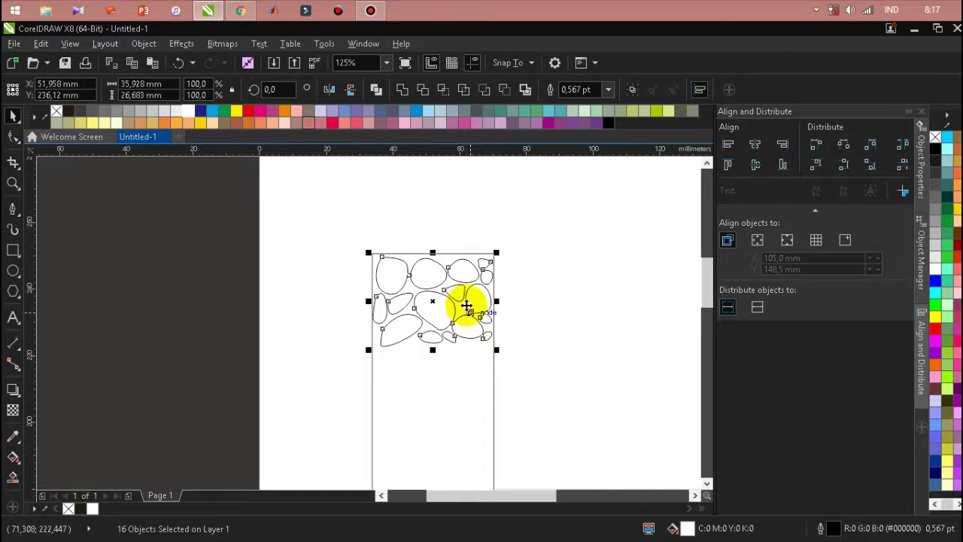
right_click(457, 301)
left_click(467, 325)
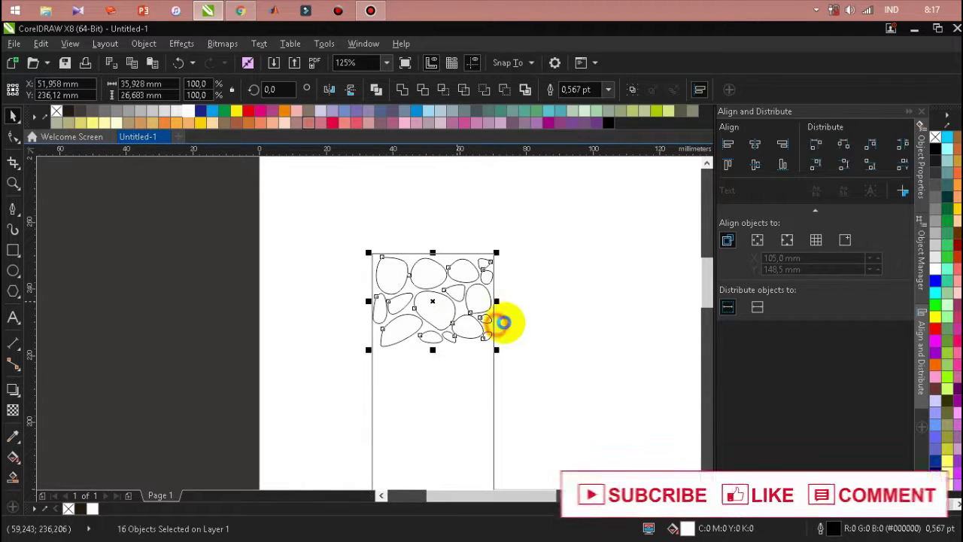
left_click(541, 326)
right_click(540, 325)
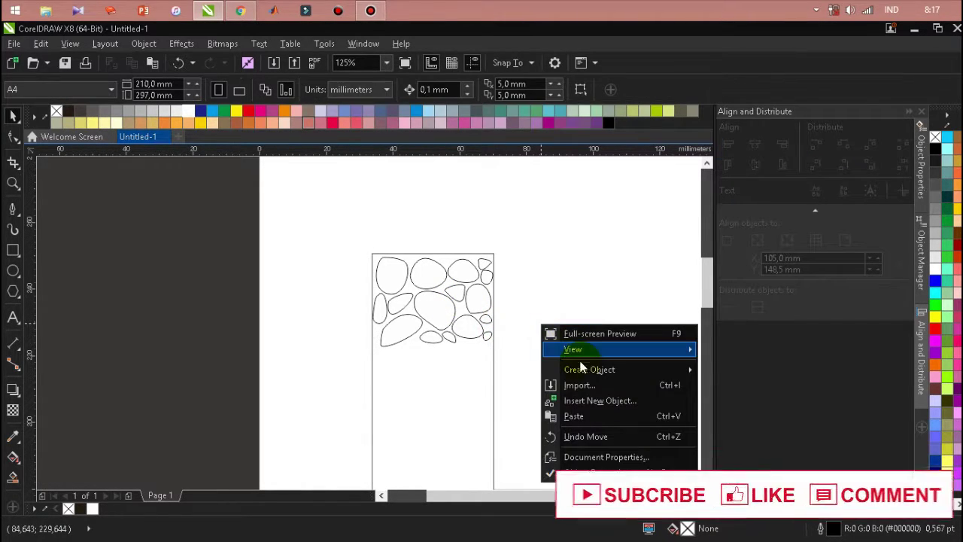
left_click(578, 415)
left_click_drag(436, 305, 439, 387)
scroll(432, 344, "up", 2)
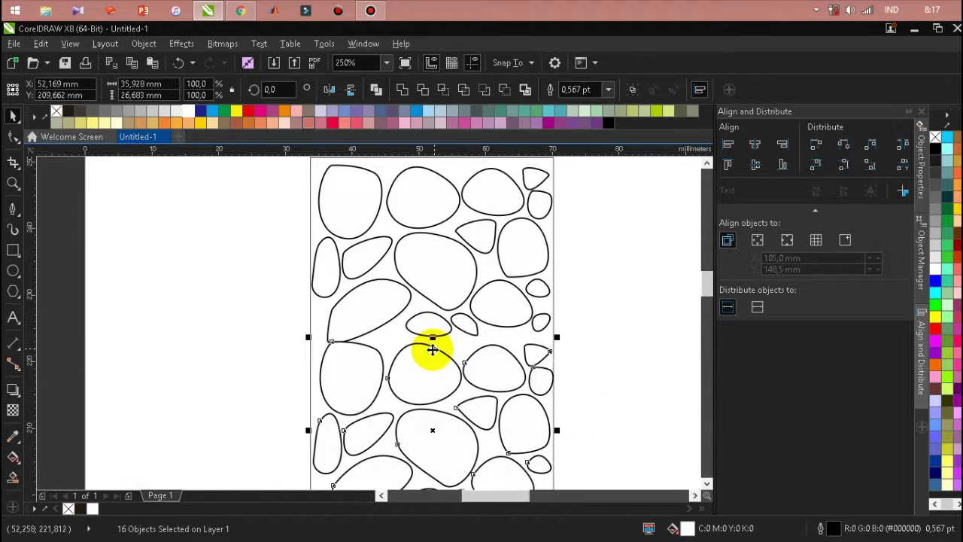
Mirror the pasted stone block horizontally and vertically, then shift it slightly up to fit closely beneath the original stones.
left_click(332, 89)
scroll(393, 204, "down", 2)
scroll(383, 312, "up", 2)
scroll(427, 350, "down", 2)
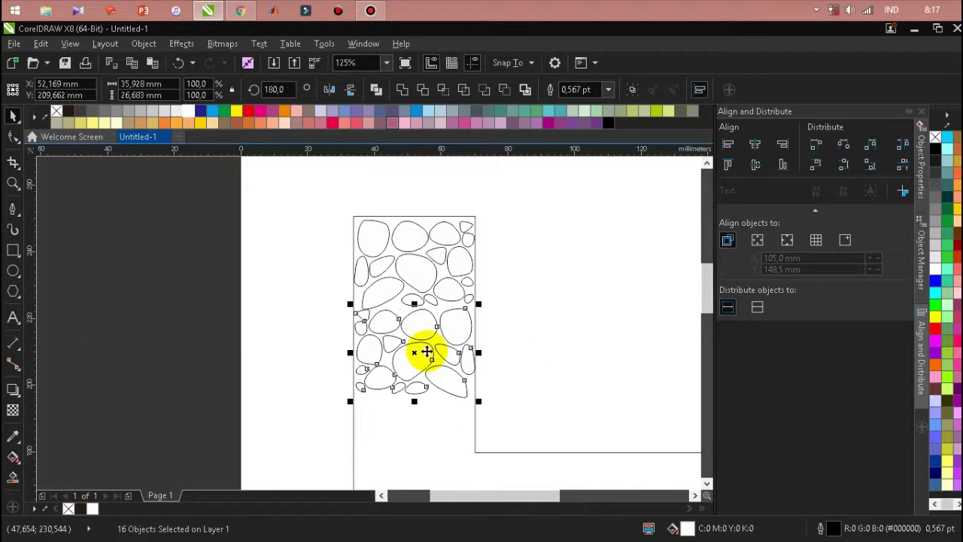
scroll(426, 350, "up", 2)
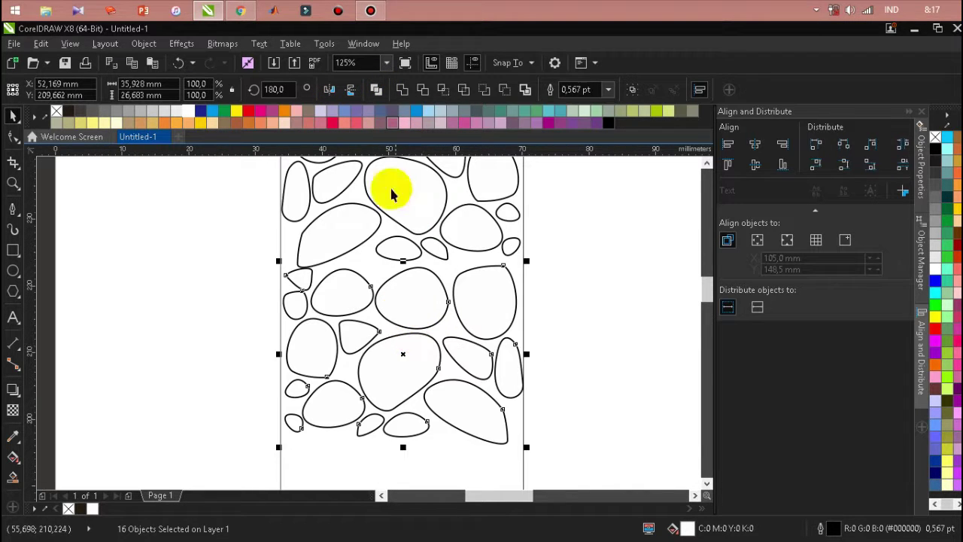
left_click(351, 91)
scroll(399, 289, "down", 2)
scroll(399, 289, "up", 2)
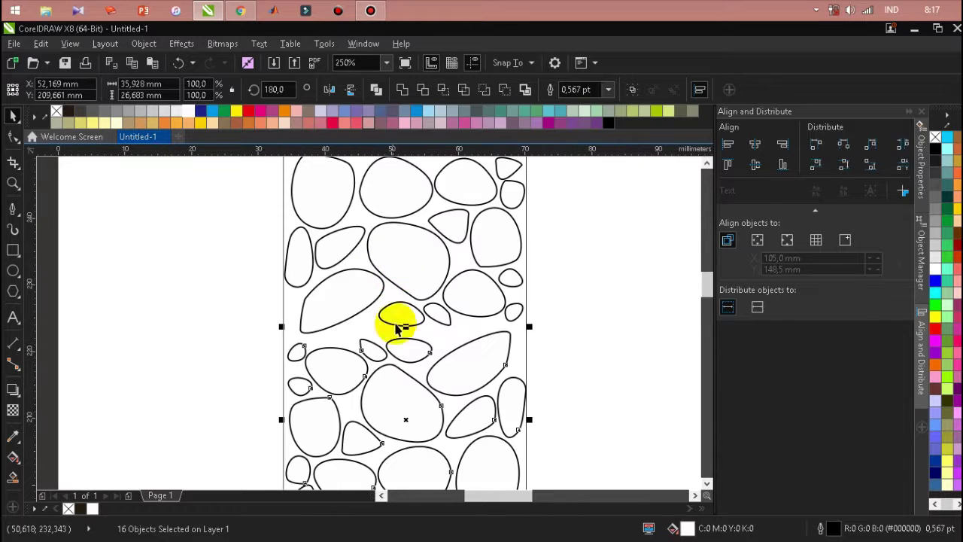
mouse_move(406, 352)
left_mouse_down()
mouse_move(398, 338)
mouse_move(409, 344)
left_mouse_up()
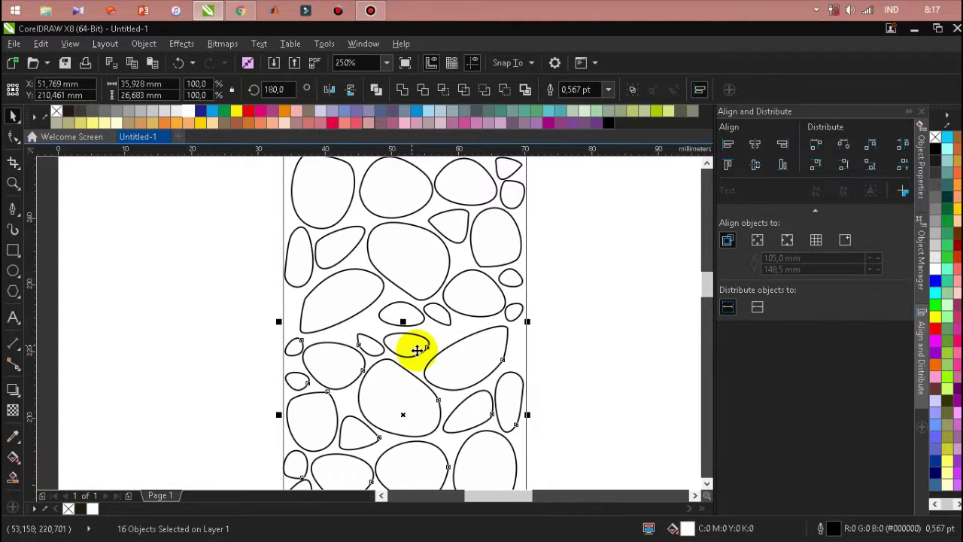
left_click(554, 379)
Make a horizontally mirrored copy of both stone blocks and fit it into the top of the H's right stem.
scroll(468, 340, "down", 2)
scroll(471, 348, "down", 2)
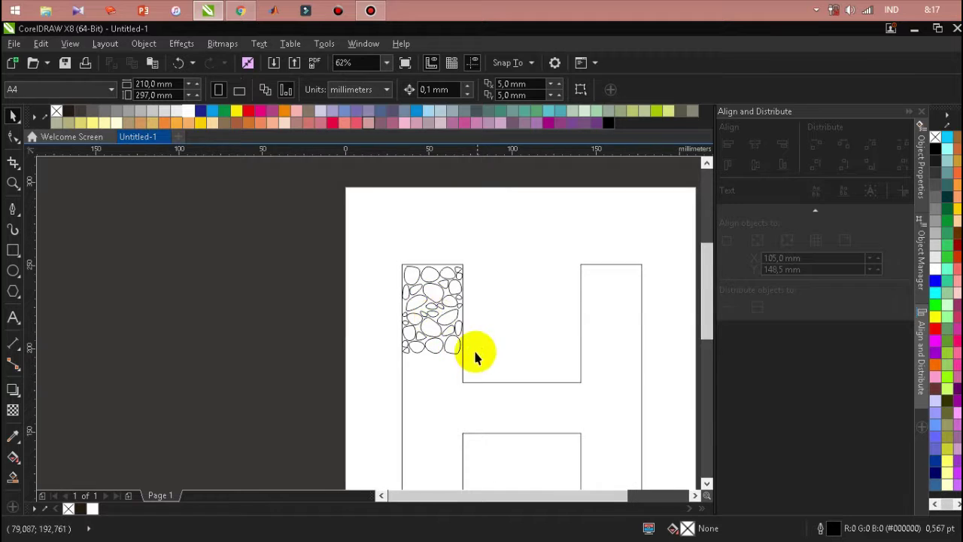
scroll(471, 353, "up", 2)
left_click_drag(530, 369, 281, 189)
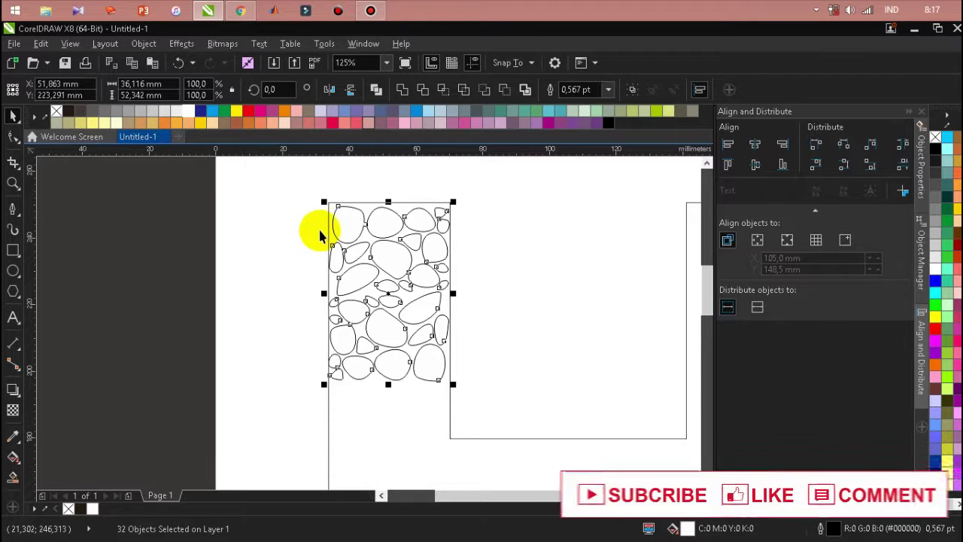
scroll(319, 231, "down", 2)
left_click(328, 90)
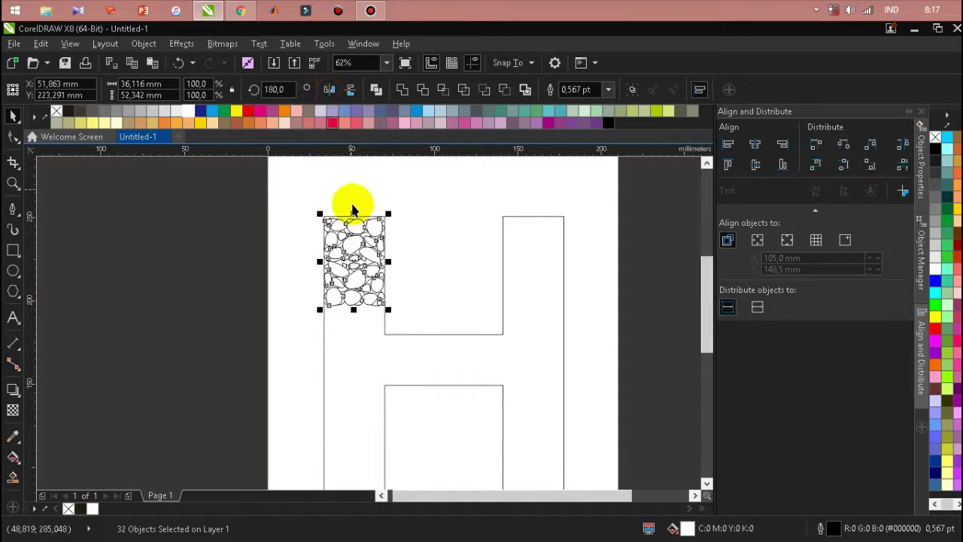
left_click_drag(357, 260, 527, 275)
scroll(531, 222, "up", 2)
left_click_drag(526, 230, 537, 241)
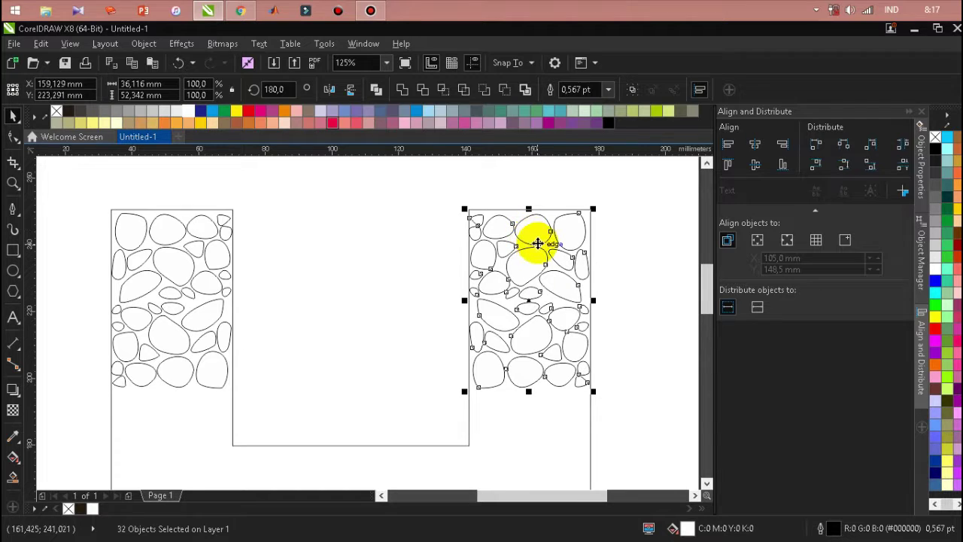
Copy the right stem's whole stone block and place the copy directly below it in the same stem.
scroll(483, 250, "down", 2)
left_click_drag(443, 205, 568, 329)
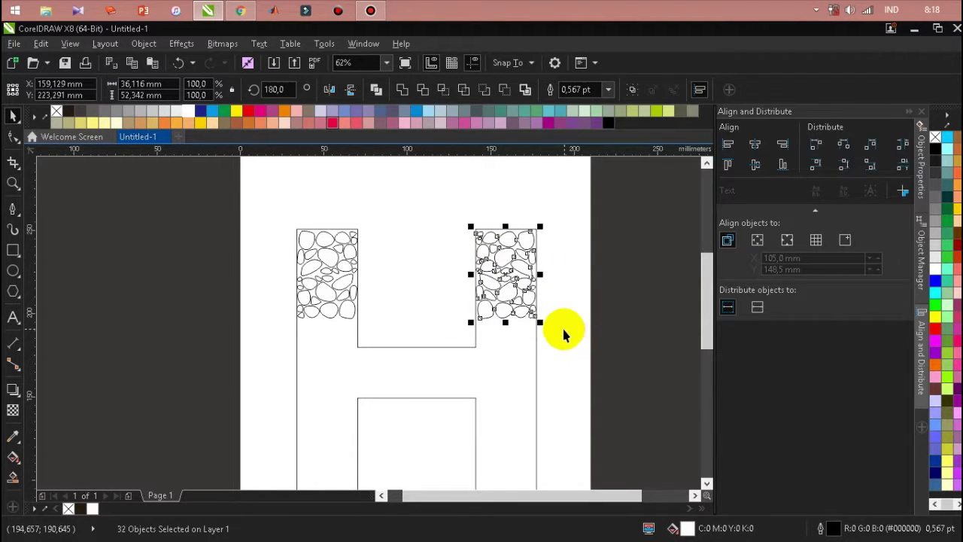
left_click_drag(506, 272, 504, 350)
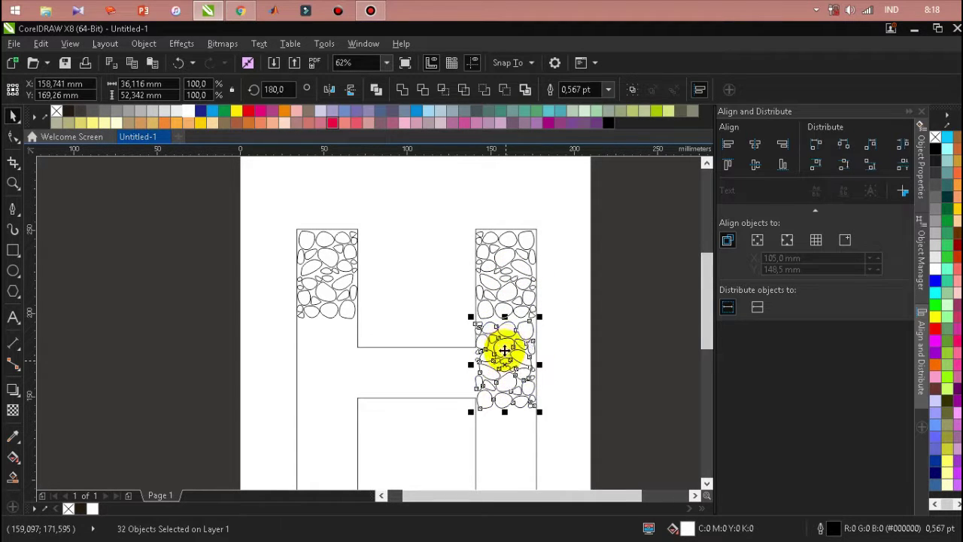
scroll(504, 350, "up", 2)
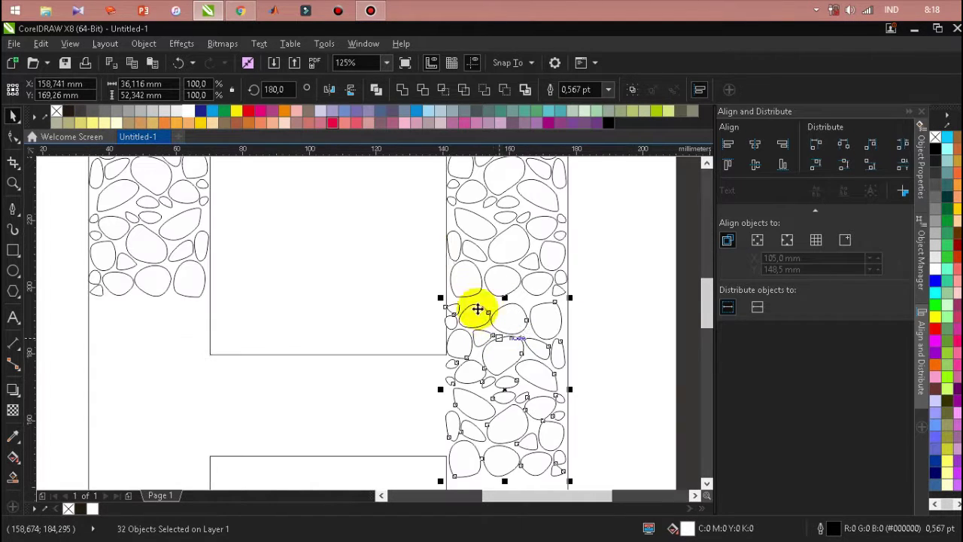
Try mirroring the lower stone block in the right stem horizontally and flip it back.
left_click(328, 90)
scroll(498, 239, "up", 2)
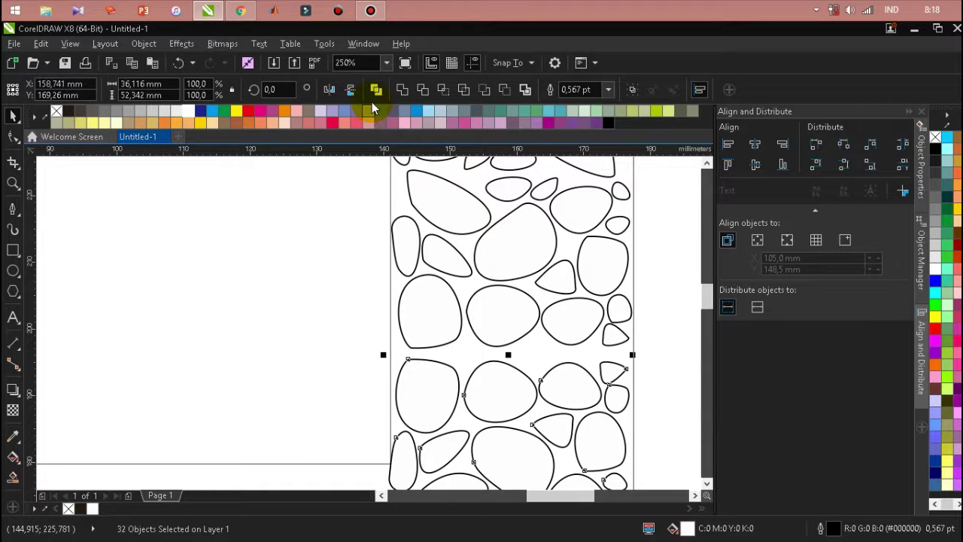
left_click(329, 91)
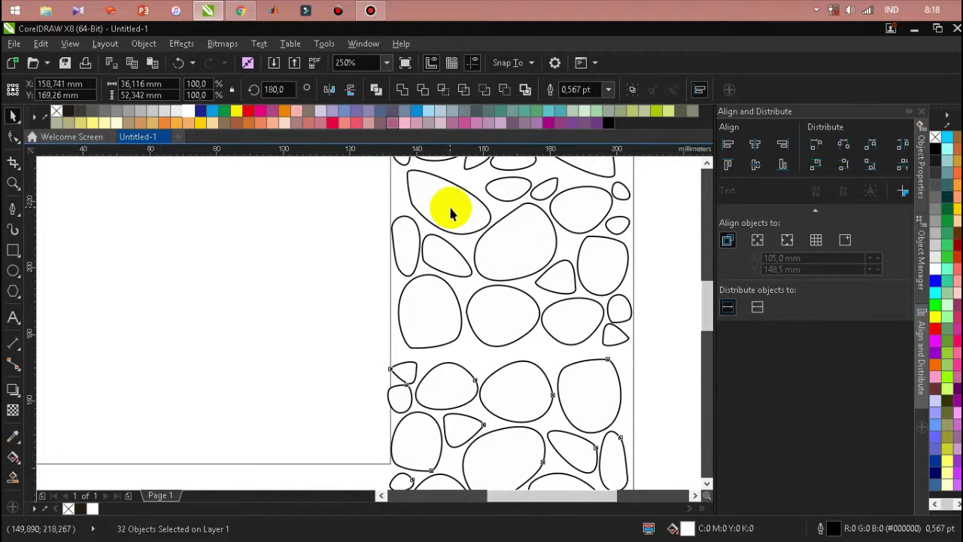
Nudge the lower stone block sideways to X 159.441 mm to fit between the right stem's edges.
scroll(448, 204, "down", 2)
scroll(489, 297, "up", 2)
key("Right")
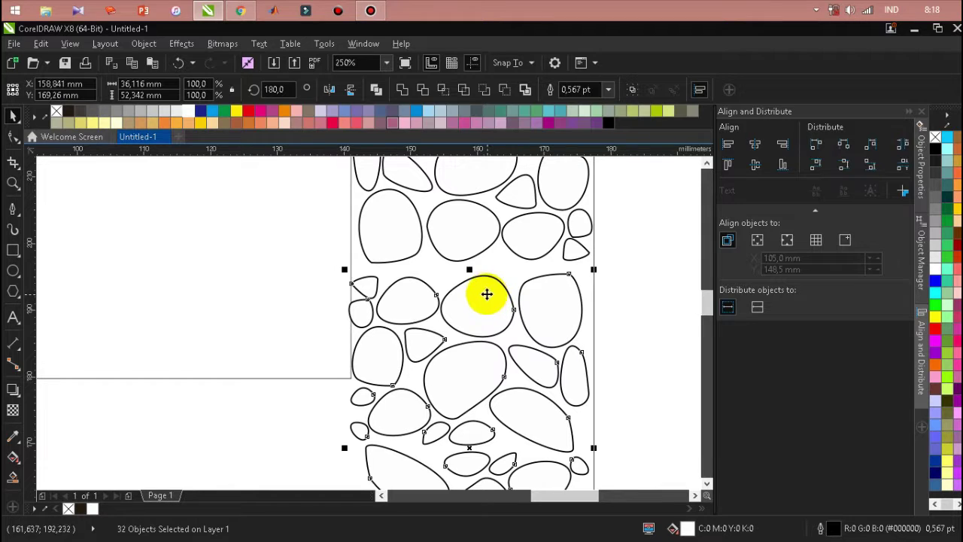
key("Right")
key("Right")
key("Right")
key("Right")
key("Right")
key("Right")
key("Right")
key("Right")
key("Right")
key("Right")
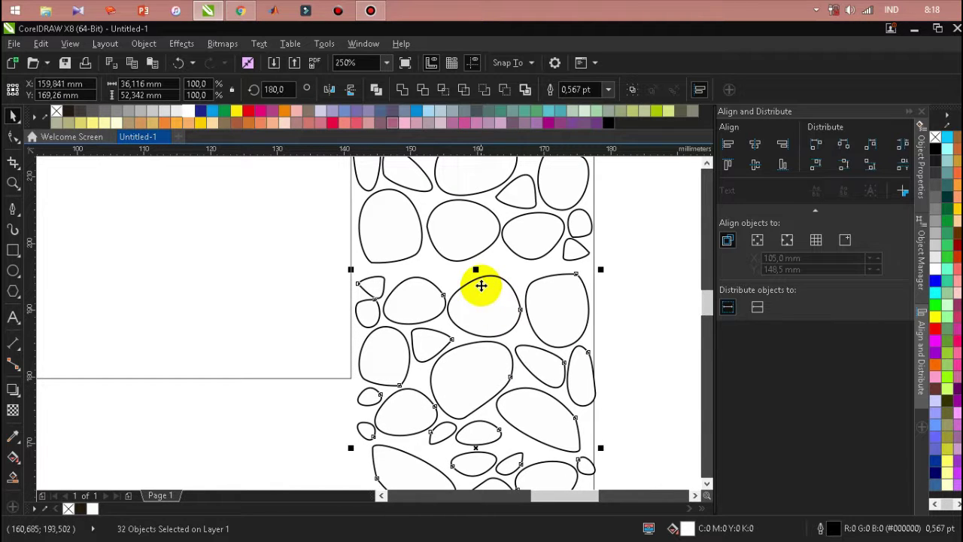
key("Left")
key("Left")
key("Left")
key("Left")
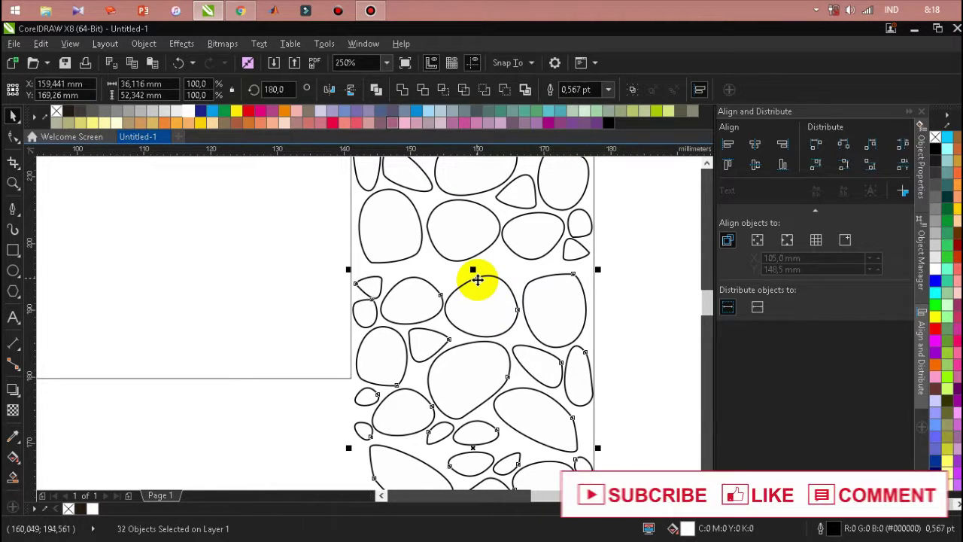
Nudge the lower stone block up to Y 170.66 mm to tighten the gap beneath the right stem's upper stones.
key("Up")
key("Up")
key("Up")
key("Up")
key("Up")
key("Up")
key("Up")
key("Up")
key("Up")
key("Up")
key("Up")
key("Up")
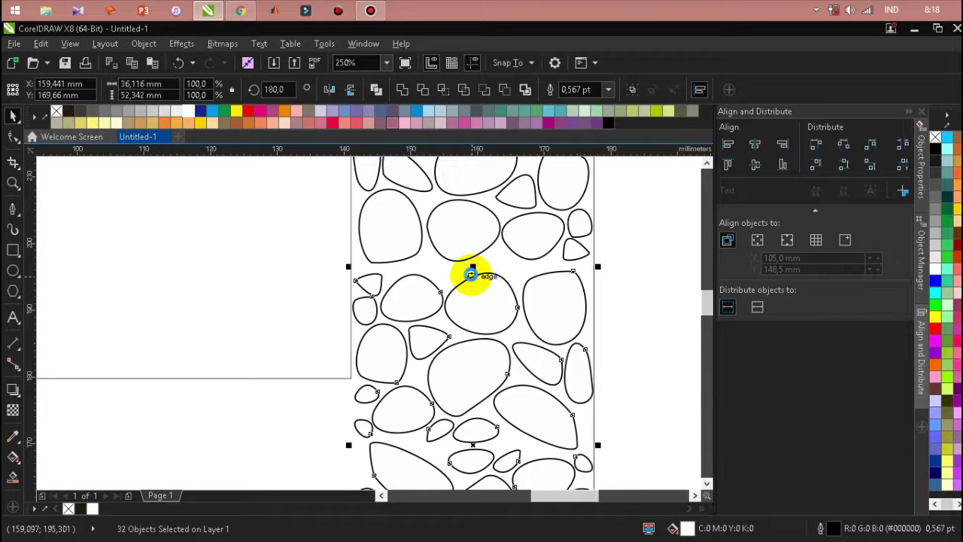
key("Up")
key("Up")
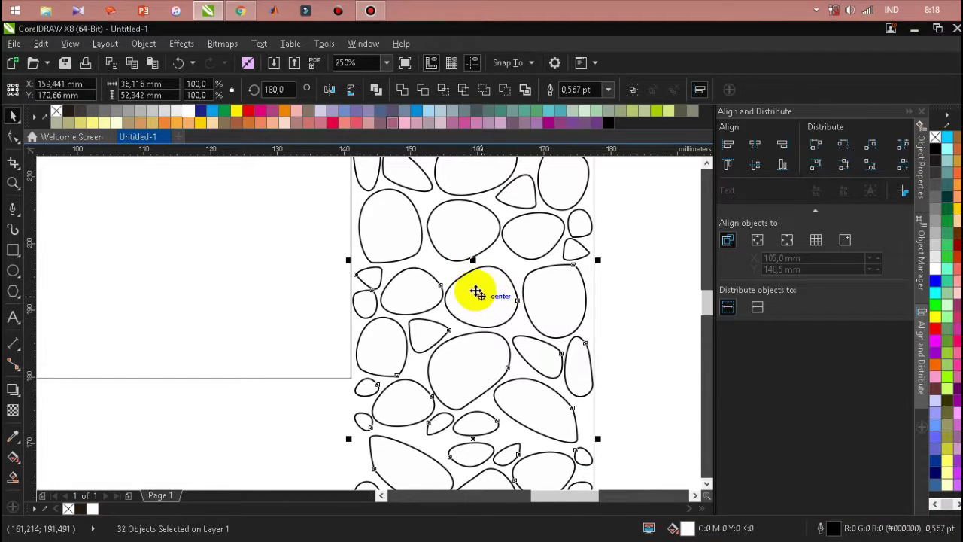
scroll(469, 280, "down", 2)
scroll(522, 338, "up", 4)
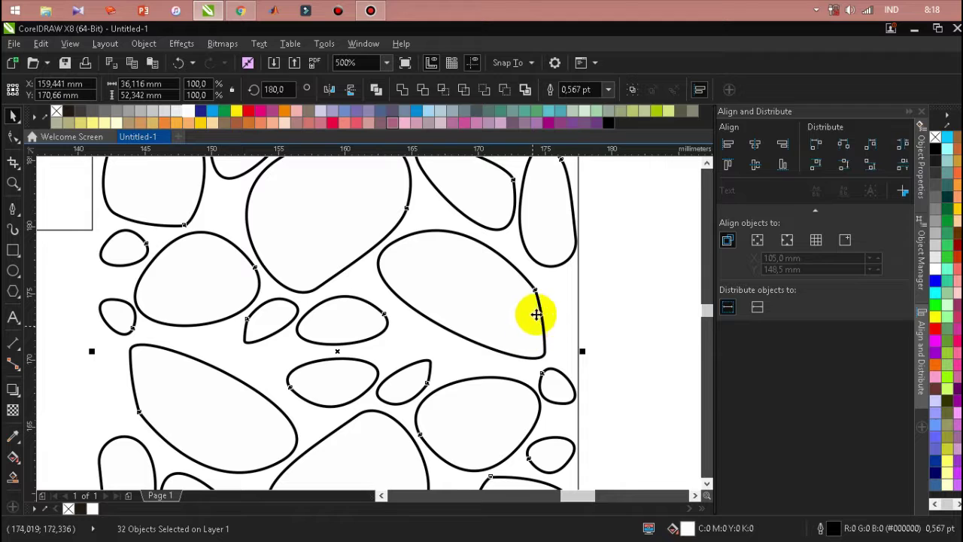
scroll(550, 265, "down", 8)
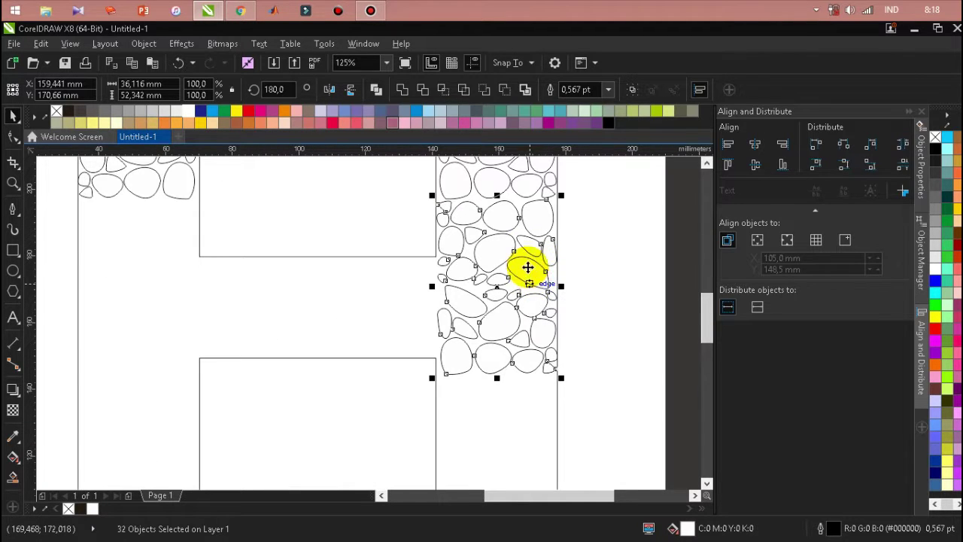
Copy the right stem's lower stone block directly below itself to Y 116.618 mm and mirror the copy vertically and horizontally.
scroll(530, 272, "down", 2)
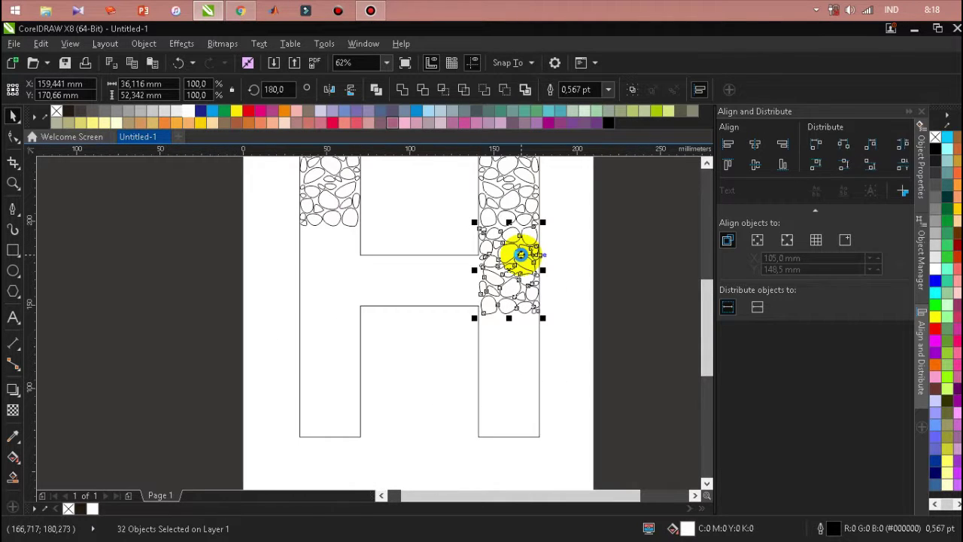
left_click_drag(506, 265, 503, 350)
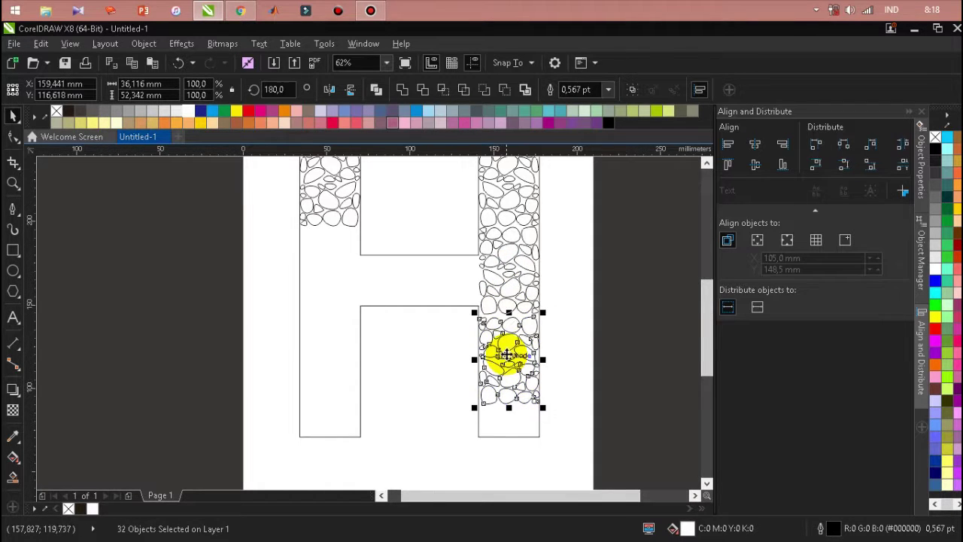
scroll(509, 334, "up", 2)
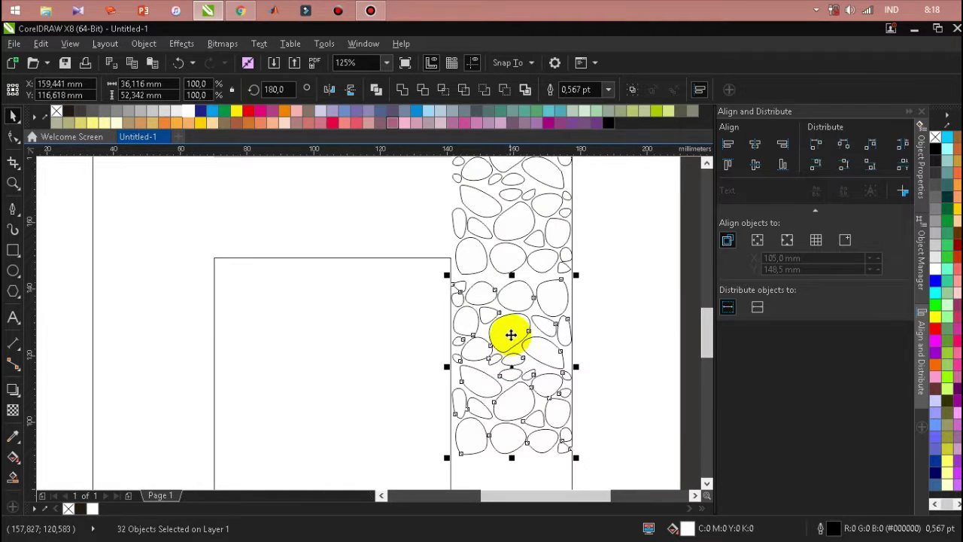
left_click(350, 90)
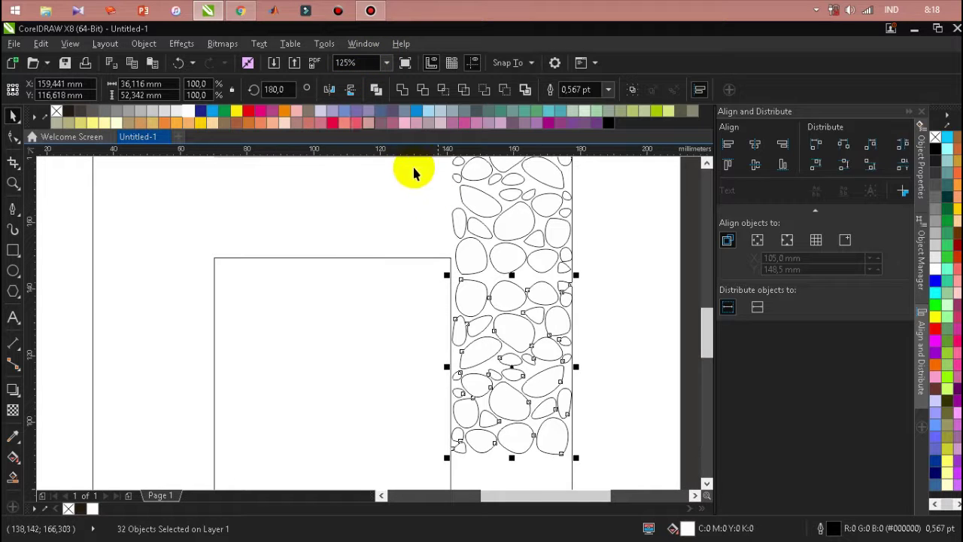
left_click(329, 90)
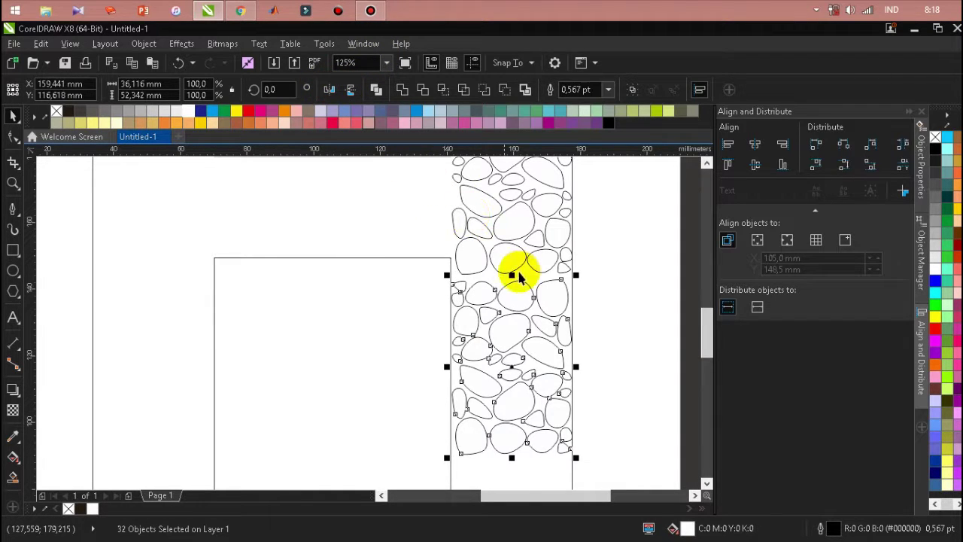
Nudge the right stem's third stone block to X 159.341 mm and Y 117.718 mm, closing the gap above it.
scroll(517, 269, "up", 2)
key("Right")
key("Right")
key("Right")
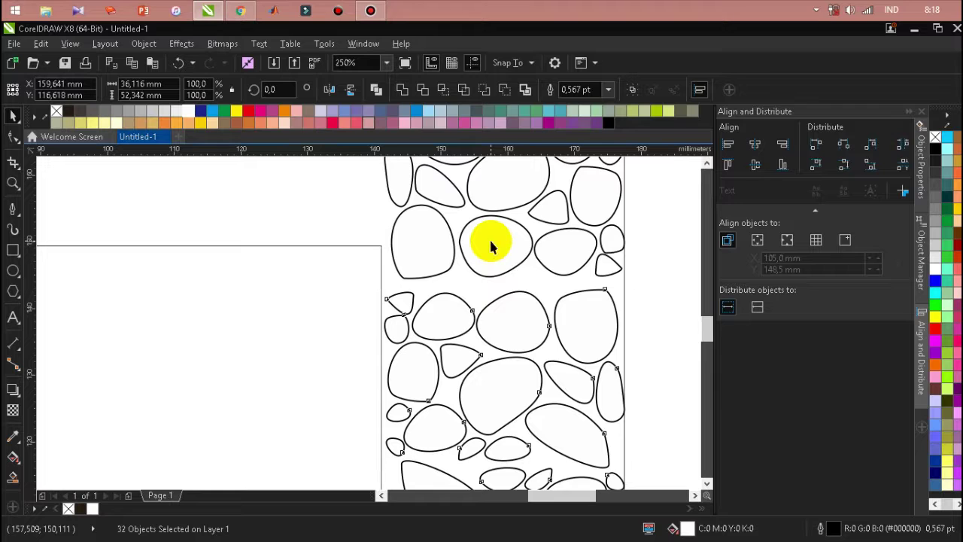
key("Up")
key("Up")
key("Up")
key("Up")
key("Up")
key("Up")
key("Up")
key("Up")
key("Up")
key("Up")
key("Up")
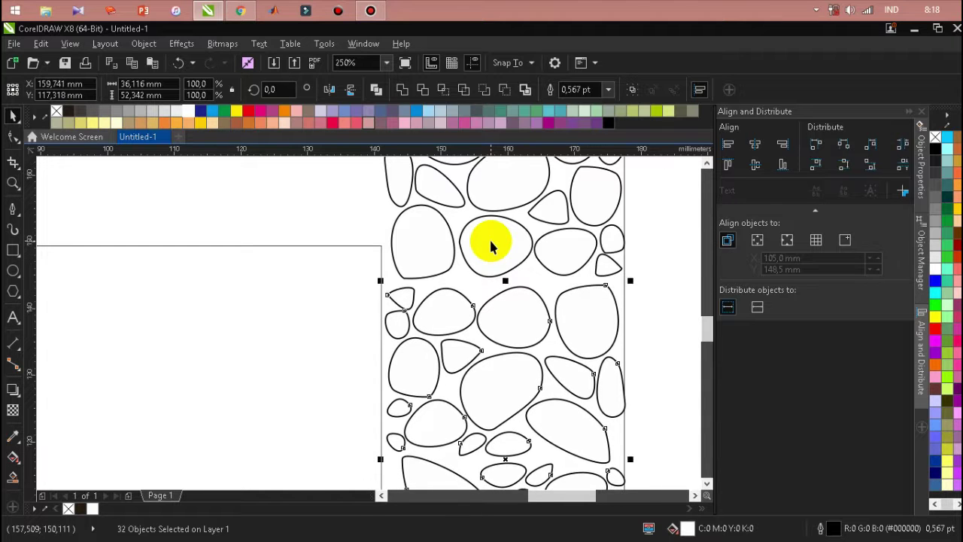
key("Right")
key("Left")
key("Left")
key("Left")
key("Left")
key("Left")
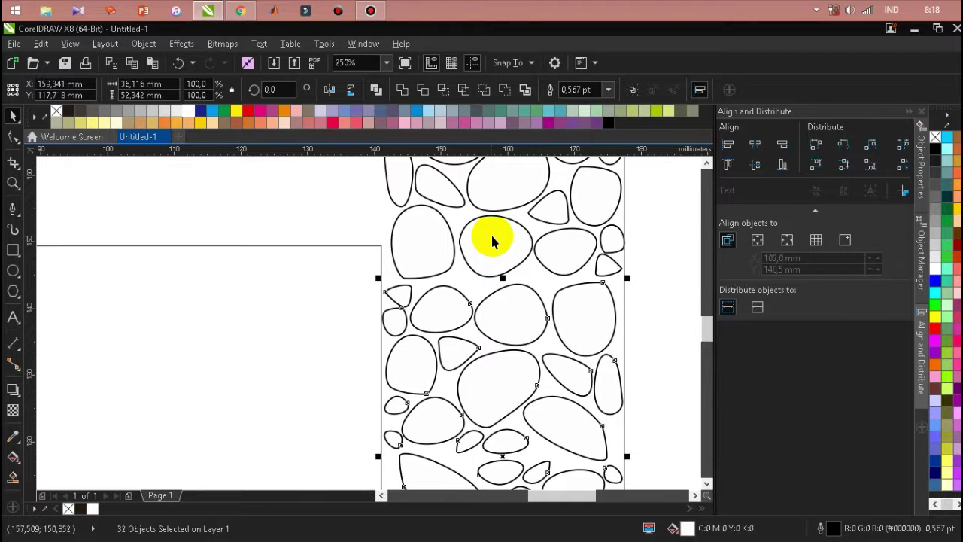
scroll(491, 233, "down", 2)
left_click(588, 307)
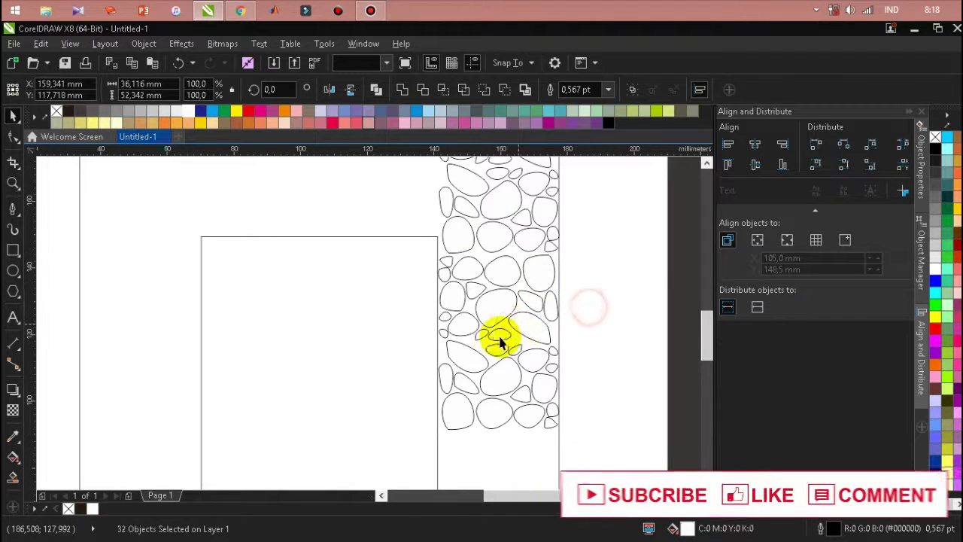
Copy the upper 16 stones of the left stem to the right stem's lower end at about X 159.772 mm, Y 78.09 mm.
scroll(501, 342, "down", 4)
scroll(408, 236, "up", 4)
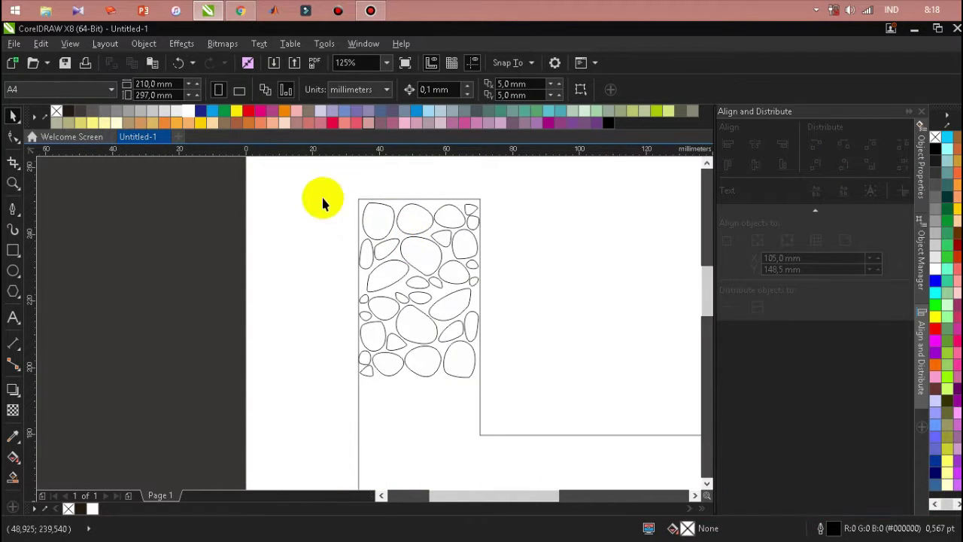
left_click_drag(326, 183, 535, 300)
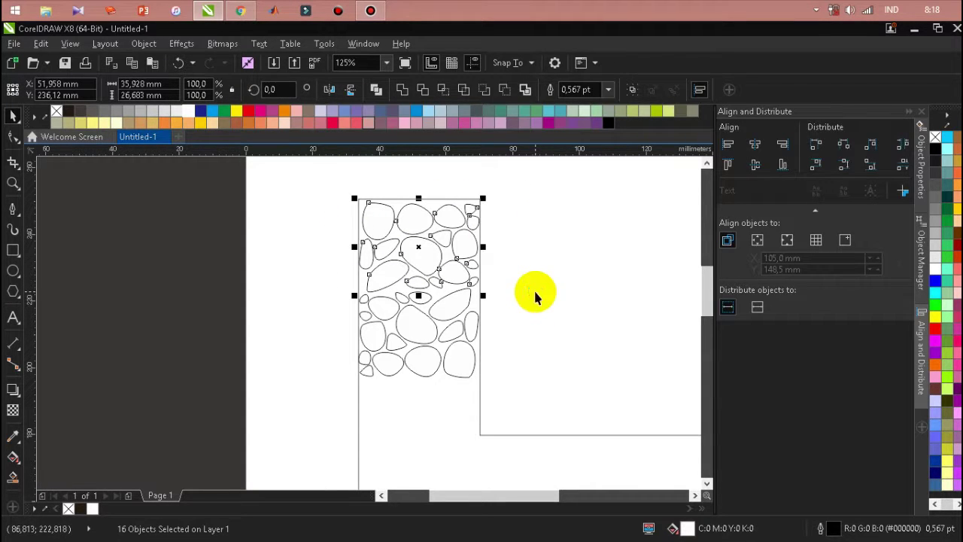
scroll(531, 299, "down", 2)
left_click_drag(426, 243, 506, 450)
scroll(456, 284, "down", 1)
scroll(474, 301, "up", 1)
scroll(477, 349, "down", 1)
scroll(443, 316, "up", 2)
scroll(434, 301, "down", 1)
left_click_drag(395, 251, 495, 324)
scroll(497, 308, "up", 3)
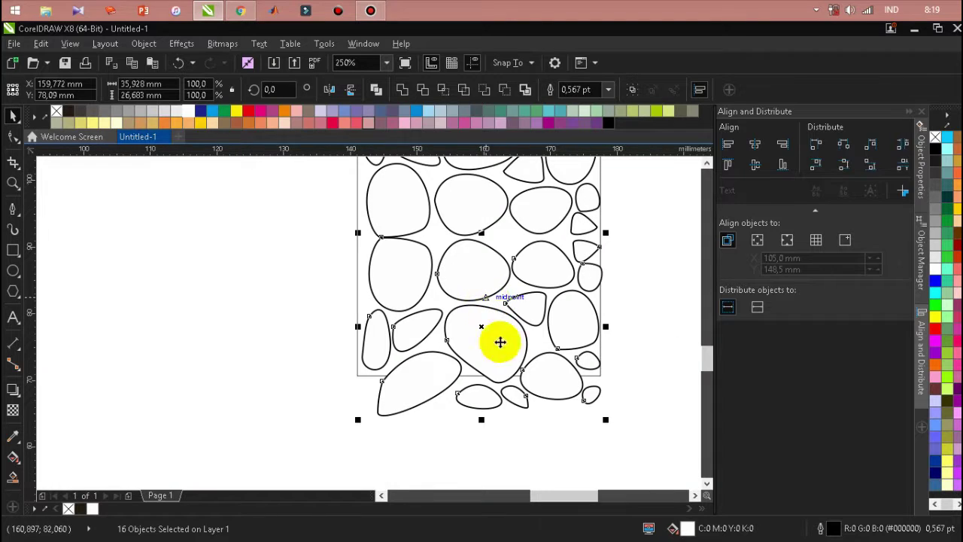
Compress the copied stones at the right stem's lower end to a height of 18.222 mm so they fit inside the outline.
left_click_drag(482, 419, 483, 366)
scroll(467, 234, "up", 2)
mouse_move(494, 243)
left_mouse_down()
mouse_move(496, 256)
mouse_move(489, 250)
left_mouse_up()
scroll(486, 249, "down", 2)
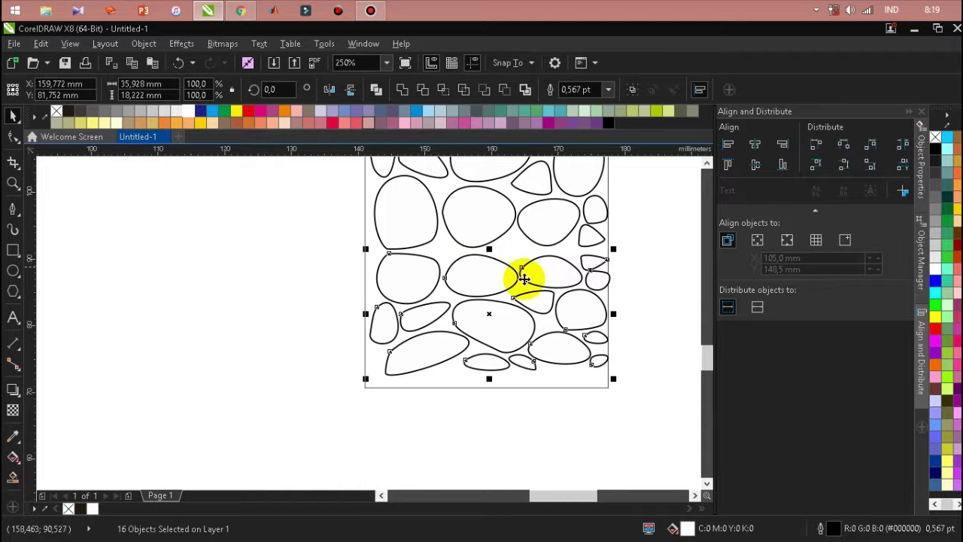
Adjust both sides of the compressed stones to a width of 35.709 mm within the right stem, then deselect them.
scroll(631, 316, "up", 2)
left_click_drag(597, 311, 587, 311)
scroll(587, 311, "down", 2)
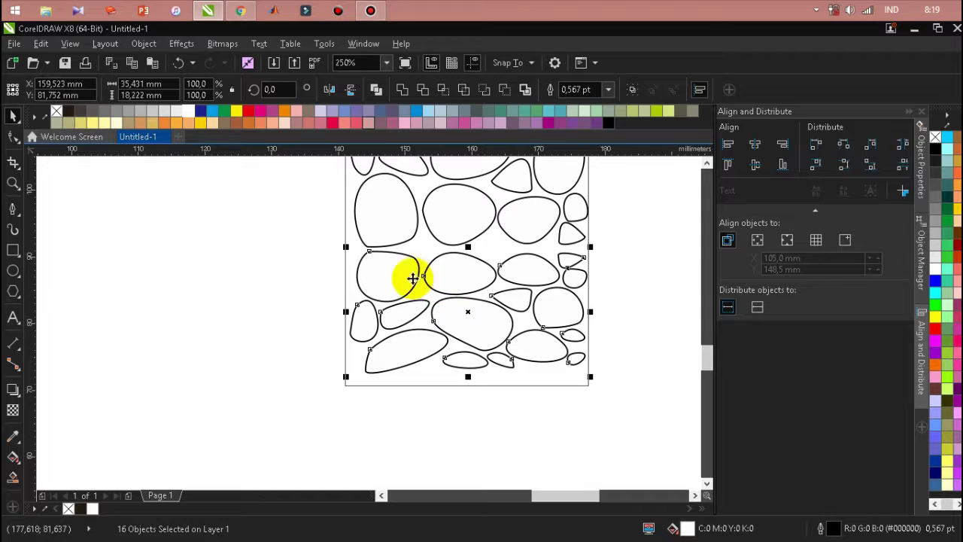
scroll(346, 312, "up", 2)
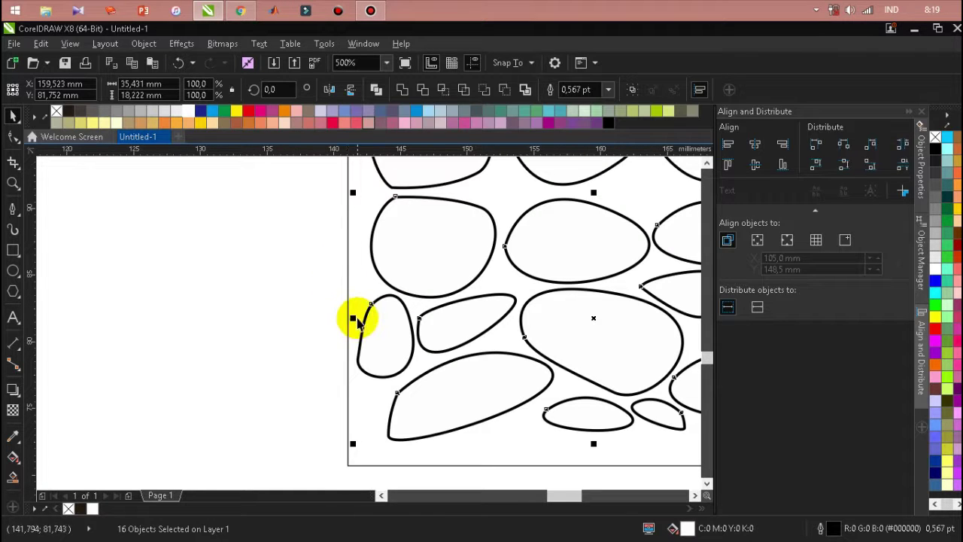
mouse_move(353, 317)
left_mouse_down()
mouse_move(340, 313)
mouse_move(362, 323)
mouse_move(350, 318)
left_mouse_up()
scroll(352, 319, "down", 6)
scroll(421, 301, "down", 1)
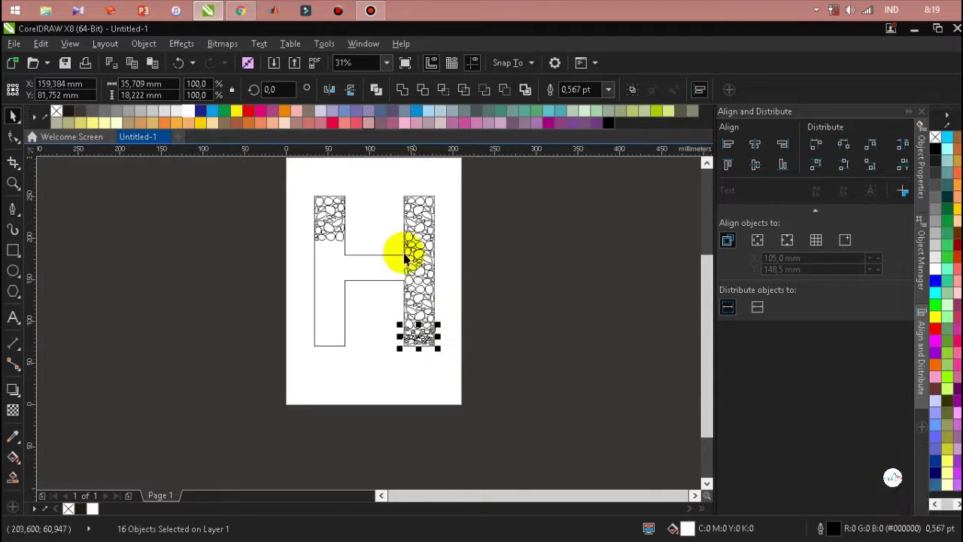
scroll(408, 253, "up", 1)
left_click(488, 291)
scroll(474, 301, "down", 2)
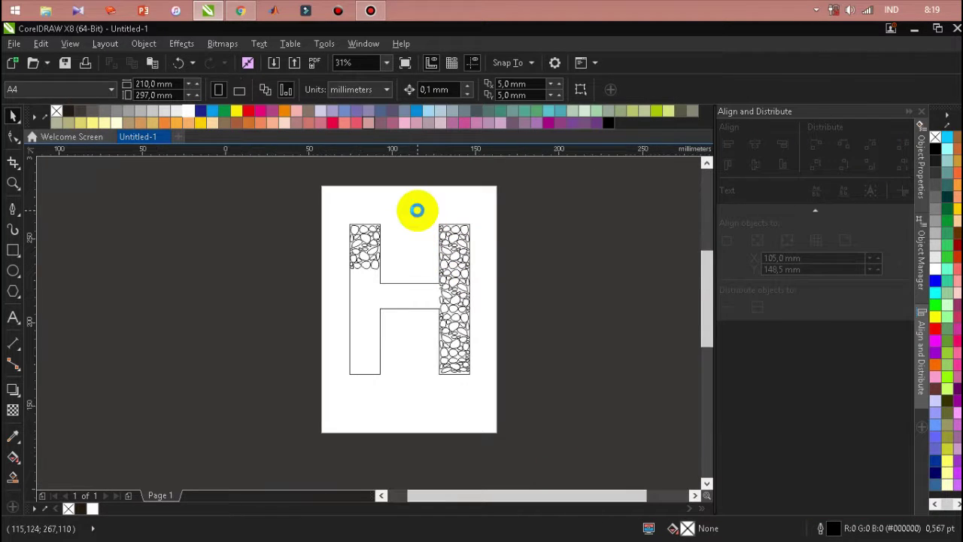
Duplicate the left stem's whole stone block and place the copy between the stems at about X 100.873 mm, Y 216.612 mm.
scroll(417, 210, "up", 1)
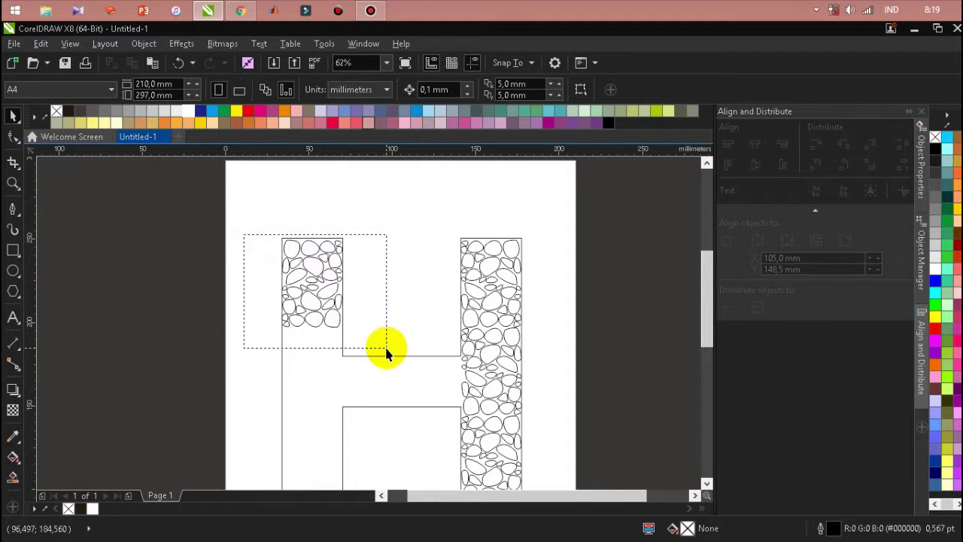
left_click_drag(385, 349, 386, 343)
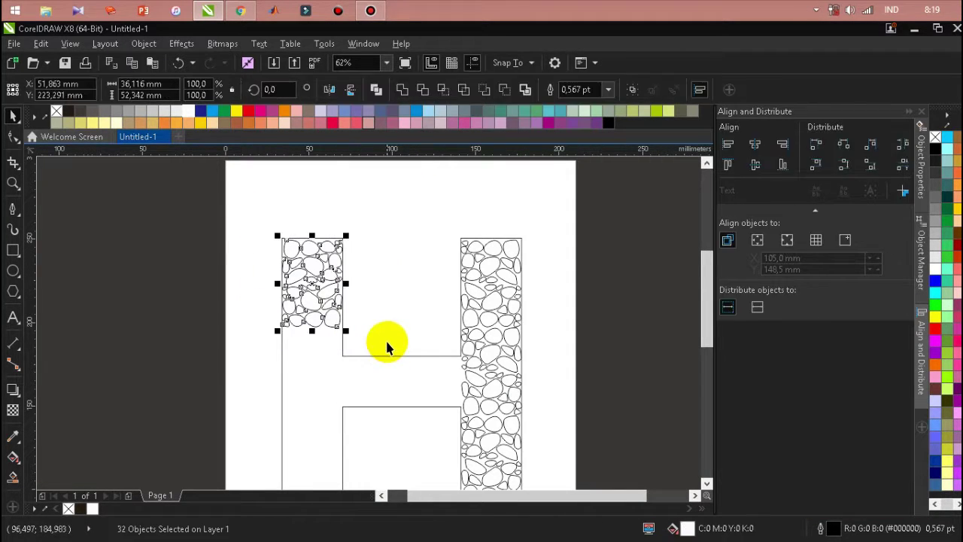
right_click(325, 278)
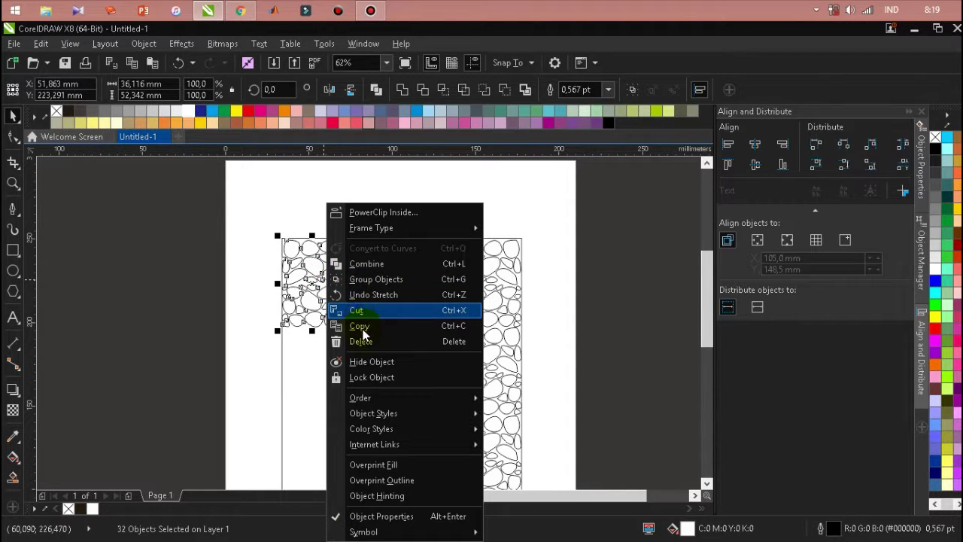
left_click(363, 328)
right_click(373, 309)
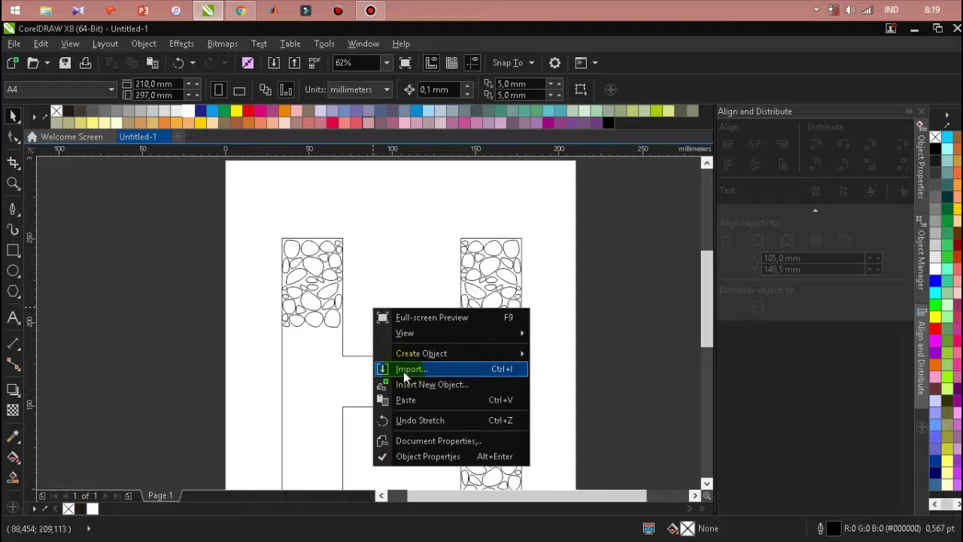
left_click(403, 398)
left_click_drag(311, 282, 369, 252)
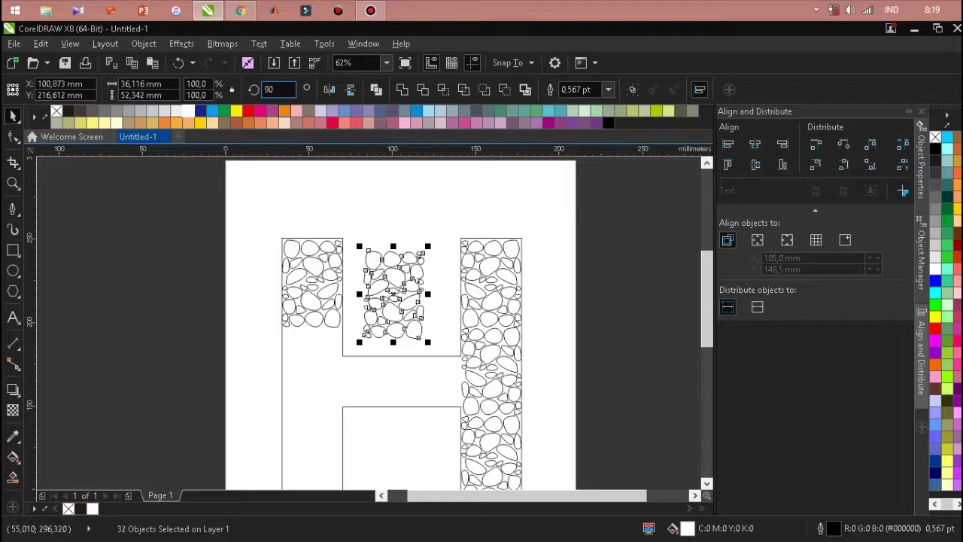
Rotate the duplicated stone block 90 degrees and move it onto the crossbar at about X 111.616 mm, Y 168.966 mm.
key("Return")
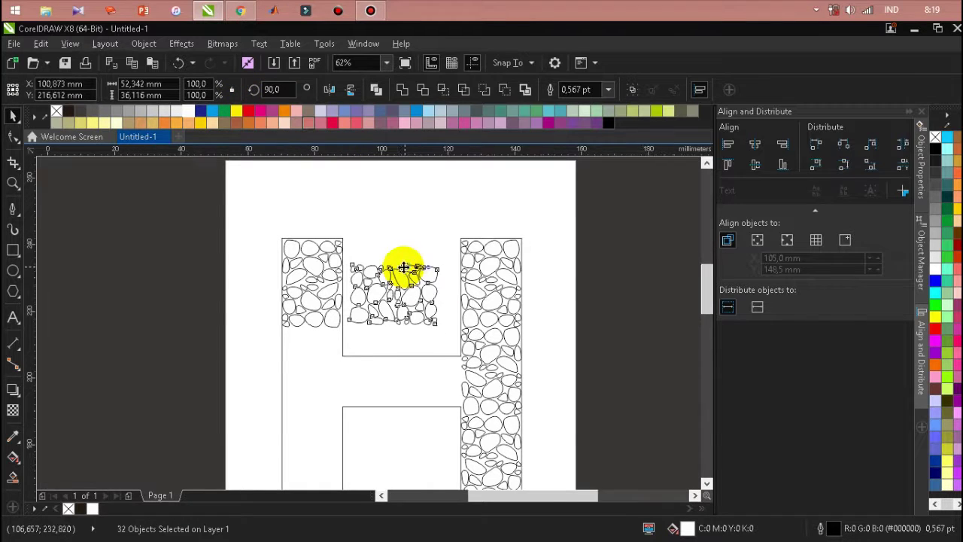
scroll(399, 215, "up", 2)
scroll(419, 310, "down", 2)
scroll(419, 310, "up", 2)
left_click_drag(393, 258, 429, 414)
scroll(429, 415, "down", 2)
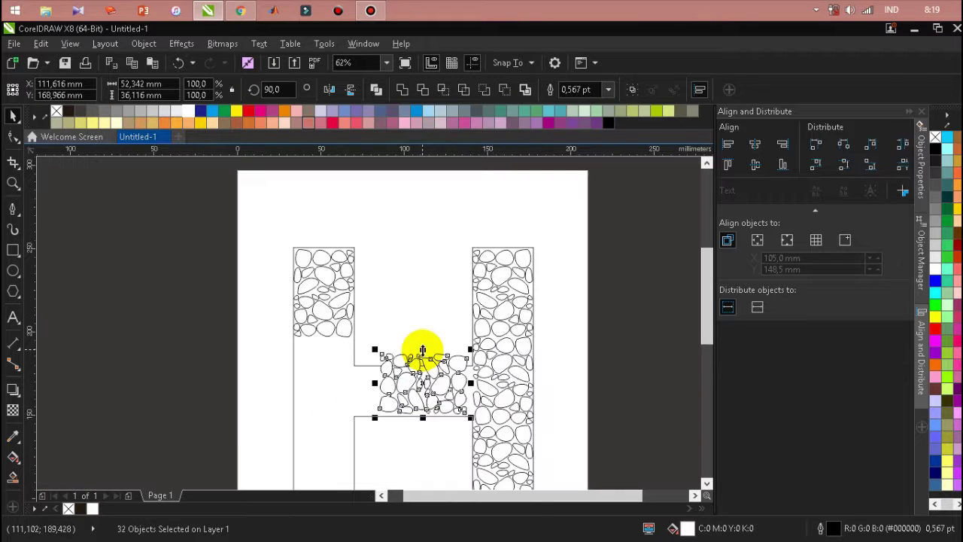
Shift the rotated stone block to X 114.756 mm, Y 167.782 mm, against the crossbar's lower edge and the right stem.
scroll(429, 458, "up", 2)
scroll(410, 241, "up", 2)
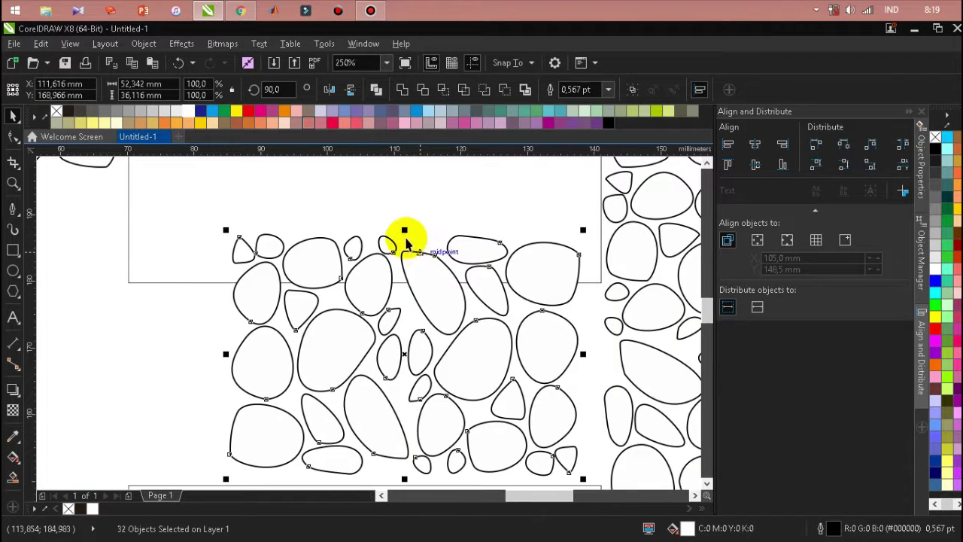
scroll(406, 233, "down", 2)
scroll(415, 285, "up", 2)
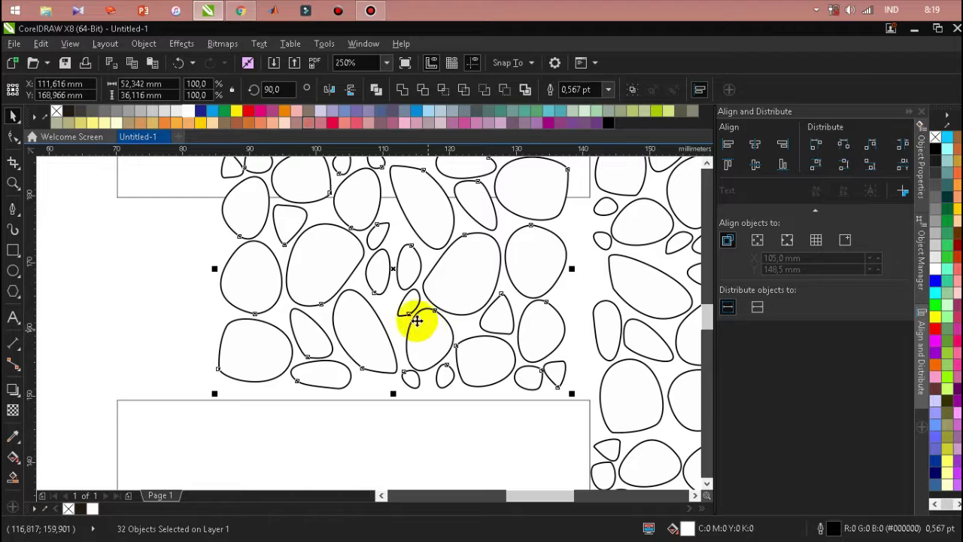
left_click_drag(393, 267, 398, 273)
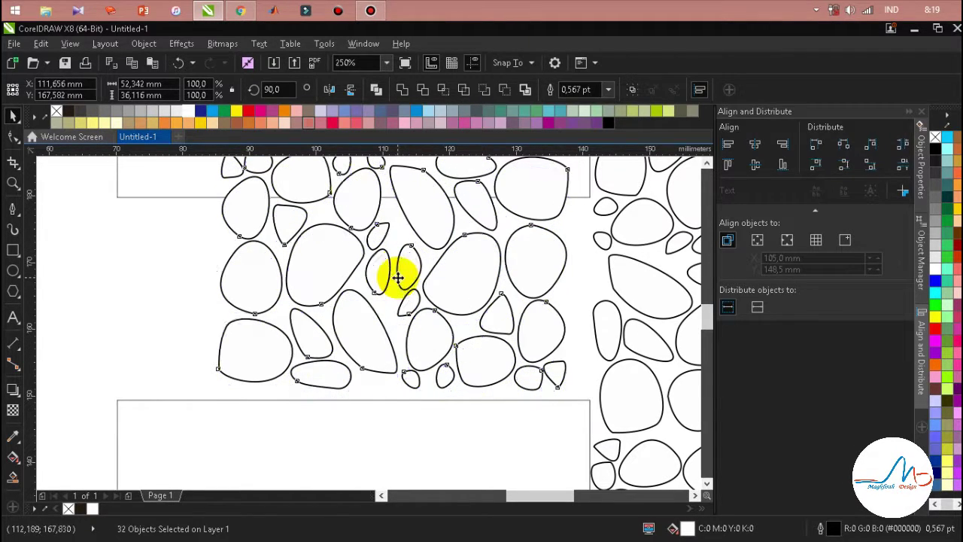
left_click_drag(456, 299, 494, 298)
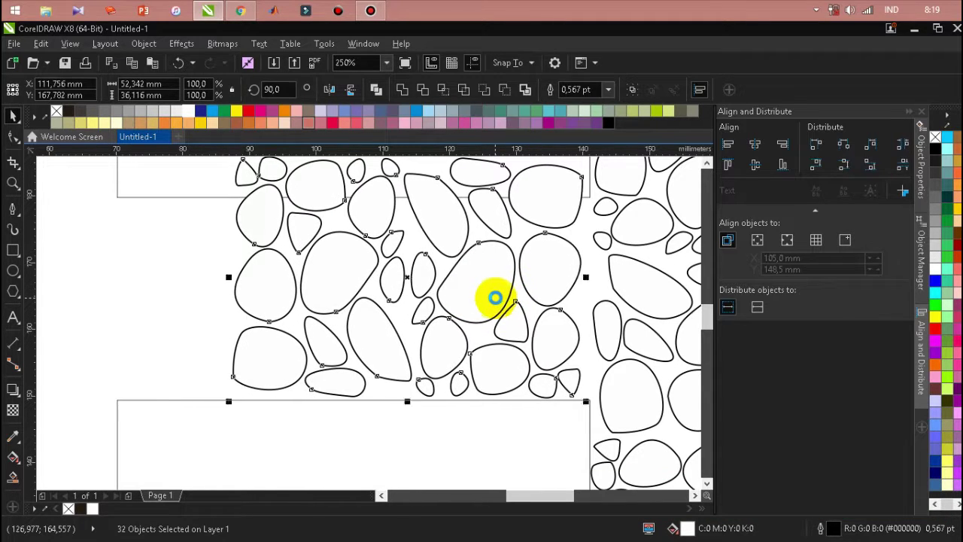
scroll(495, 344, "down", 2)
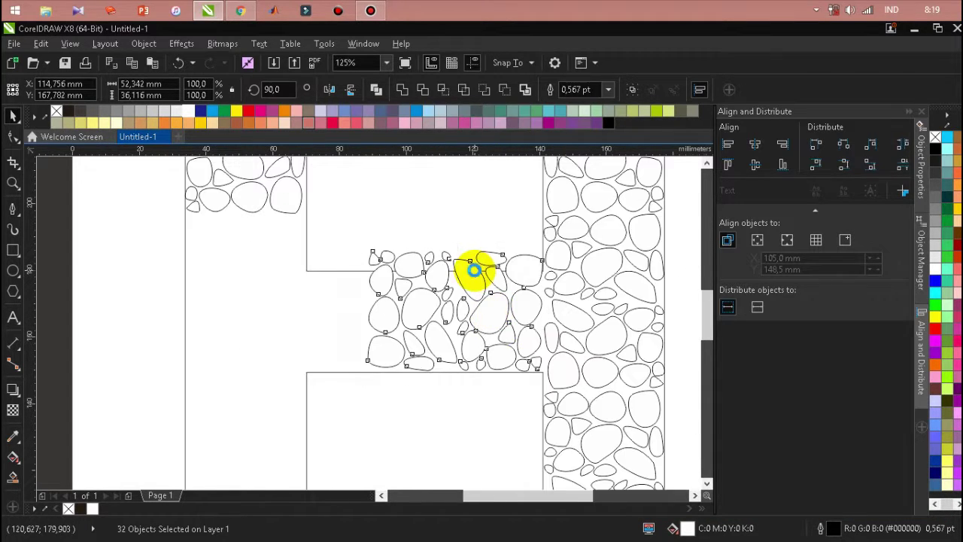
Reduce the crossbar stone block's height to 29.755 mm so its upper stones stay within the crossbar outline.
scroll(473, 268, "up", 2)
left_click_drag(437, 226, 437, 272)
scroll(435, 268, "up", 1)
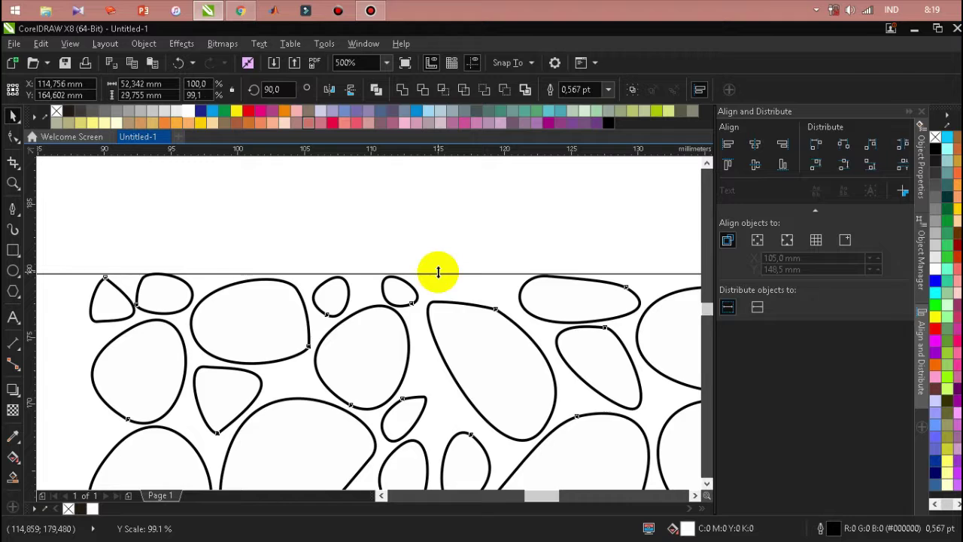
scroll(437, 272, "down", 2)
scroll(467, 289, "down", 3)
scroll(408, 290, "up", 2)
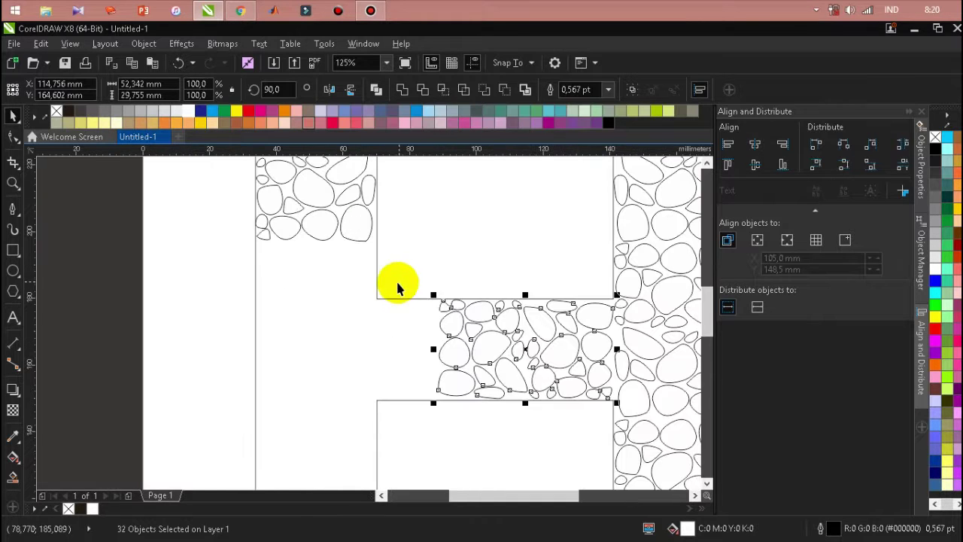
Copy the left stem's upper 16 stones beside the crossbar block, placing them at about X 69.833 mm, Y 164.706 mm.
scroll(339, 211, "down", 2)
scroll(318, 222, "up", 3)
scroll(338, 236, "down", 3)
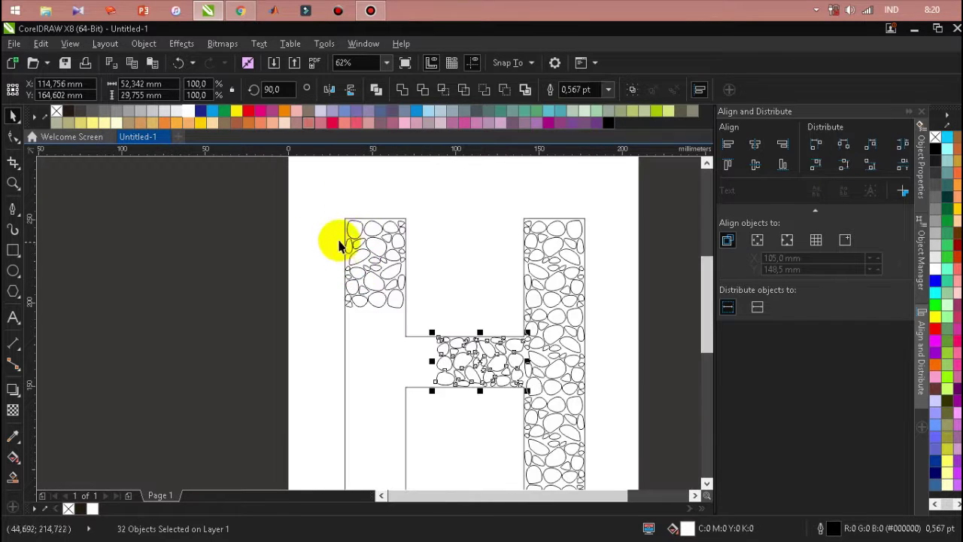
scroll(317, 213, "up", 3)
left_click_drag(436, 265, 517, 316)
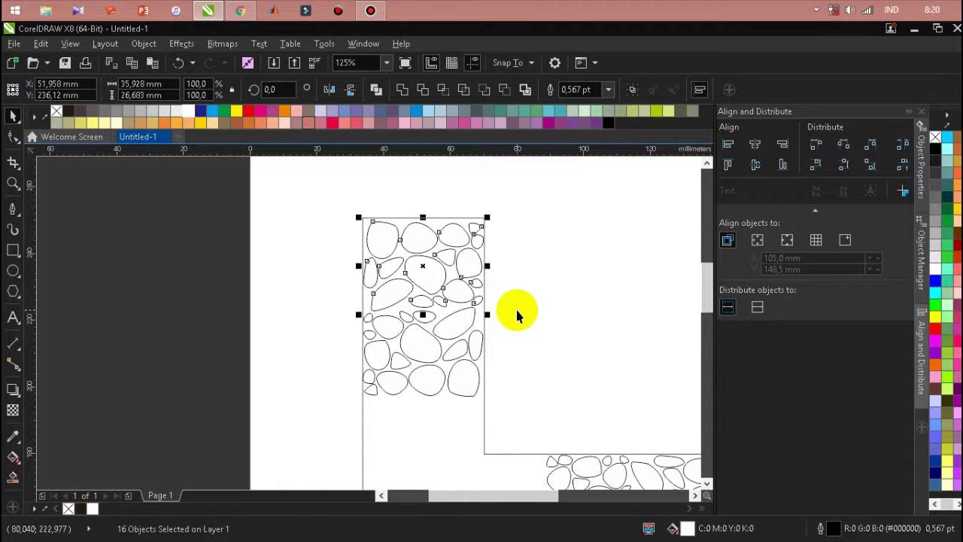
scroll(455, 238, "down", 2)
left_click_drag(447, 254, 462, 370)
scroll(462, 369, "up", 2)
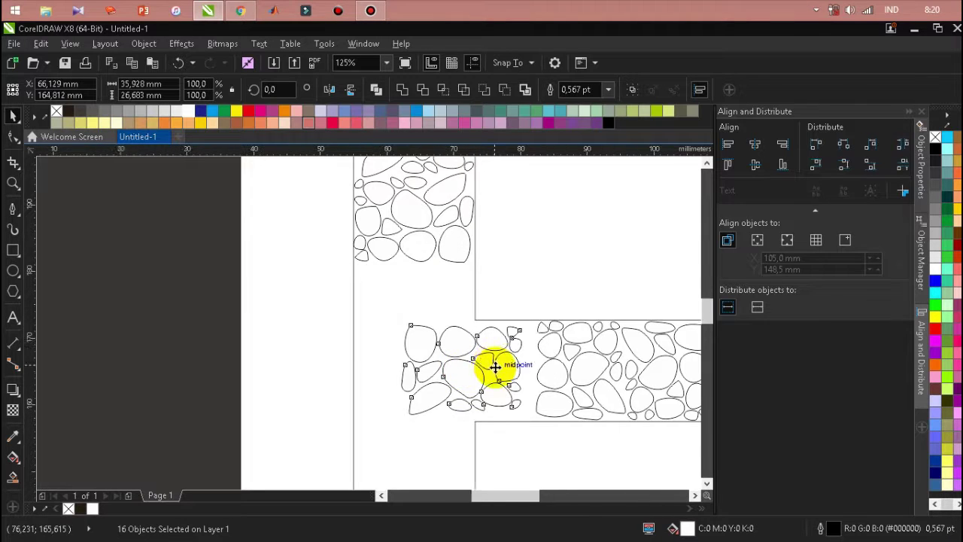
scroll(464, 366, "up", 2)
left_click_drag(486, 328, 512, 329)
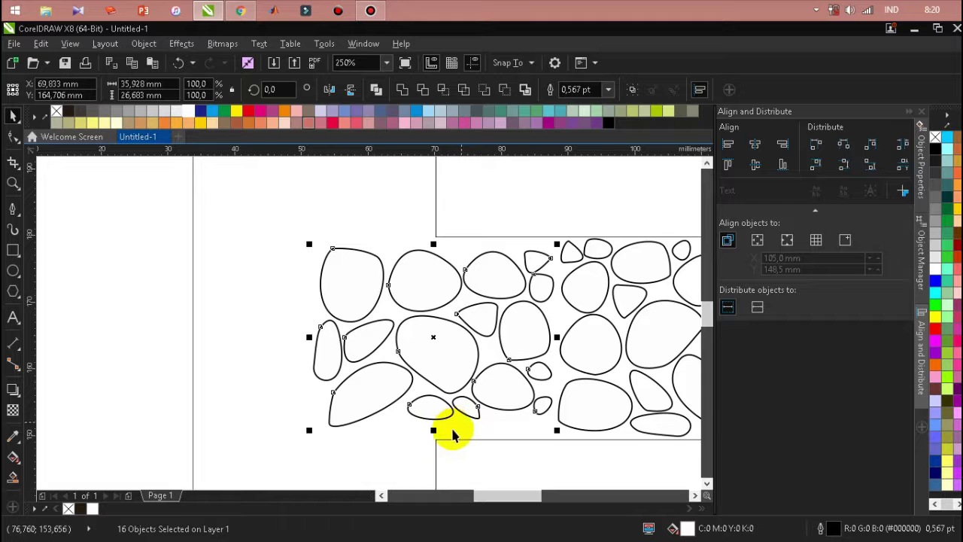
Stretch the copied 16-stone block vertically to a height of 29.273 mm so it fills the space between the crossbar outlines.
left_click_drag(432, 429, 434, 443)
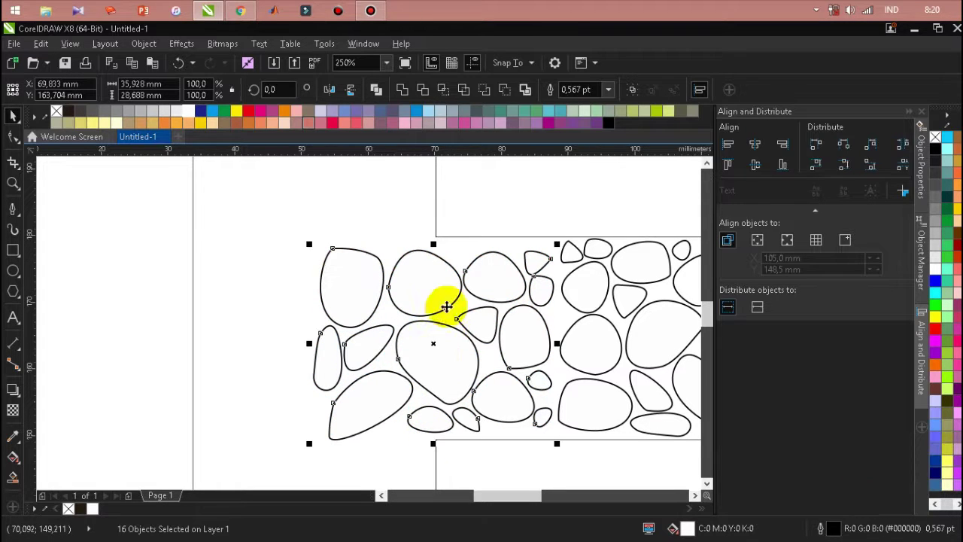
left_click_drag(433, 242, 434, 239)
scroll(461, 285, "down", 2)
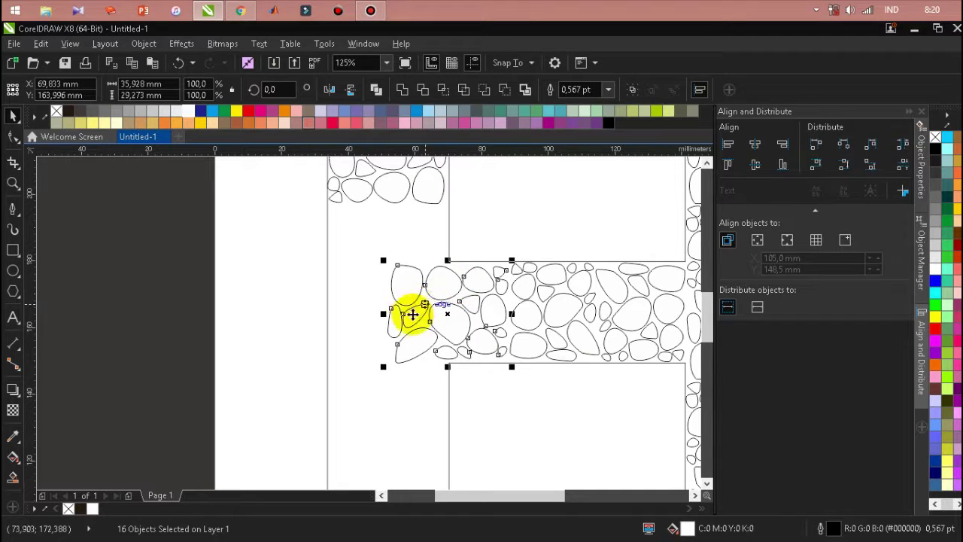
left_click_drag(383, 315, 324, 311)
scroll(383, 326, "down", 2)
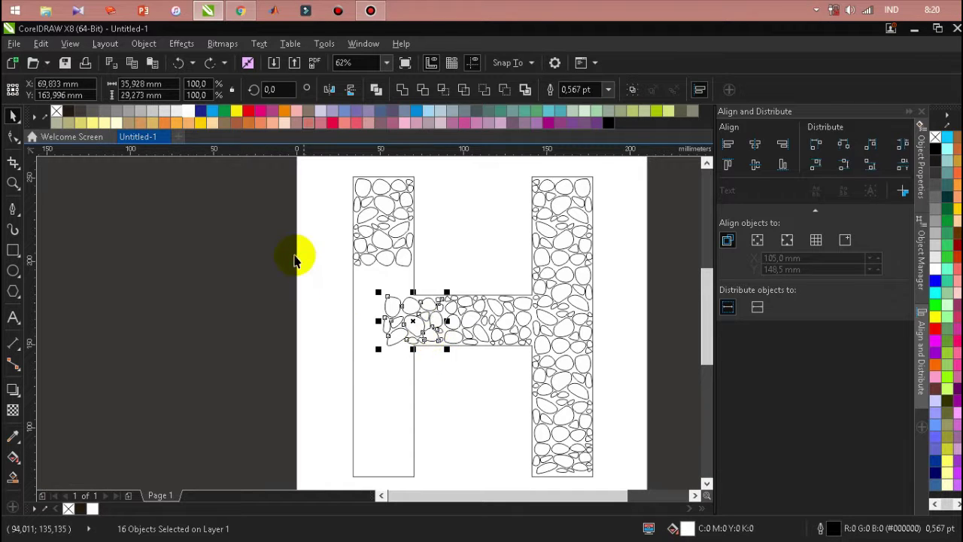
Delete the six outermost stones of the copied crossbar block that reach into the left stem.
left_click(326, 272)
scroll(383, 297, "up", 2)
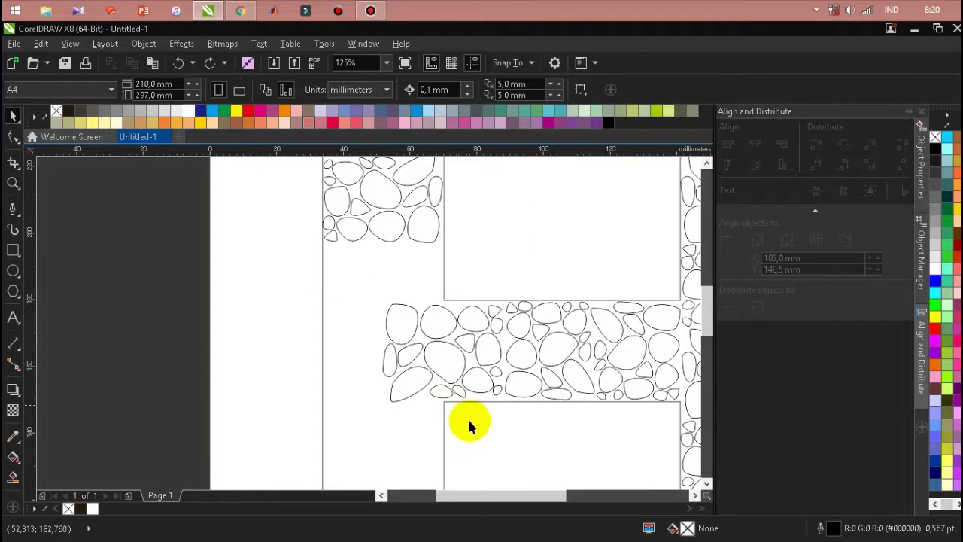
left_click_drag(449, 441, 367, 337)
left_click_drag(360, 294, 360, 294)
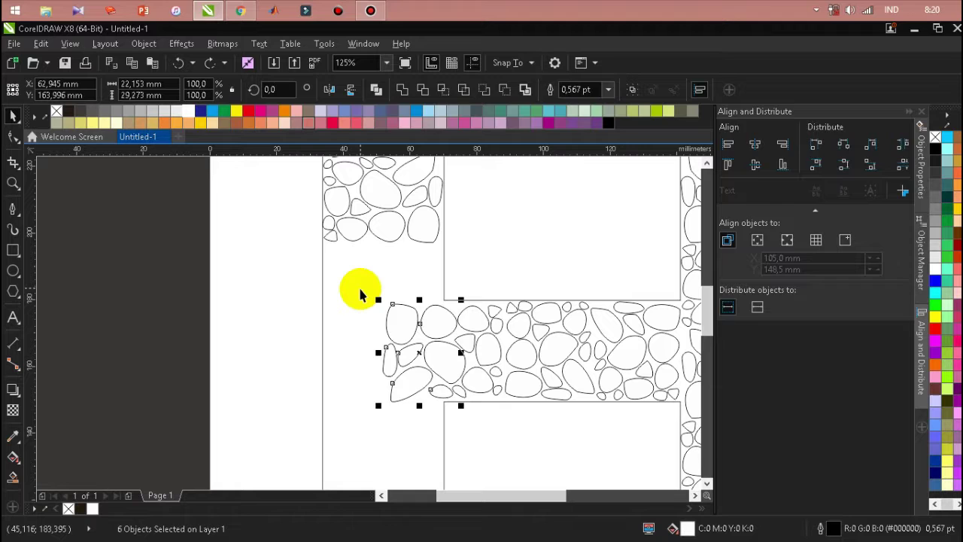
left_click(358, 287)
scroll(434, 326, "down", 1)
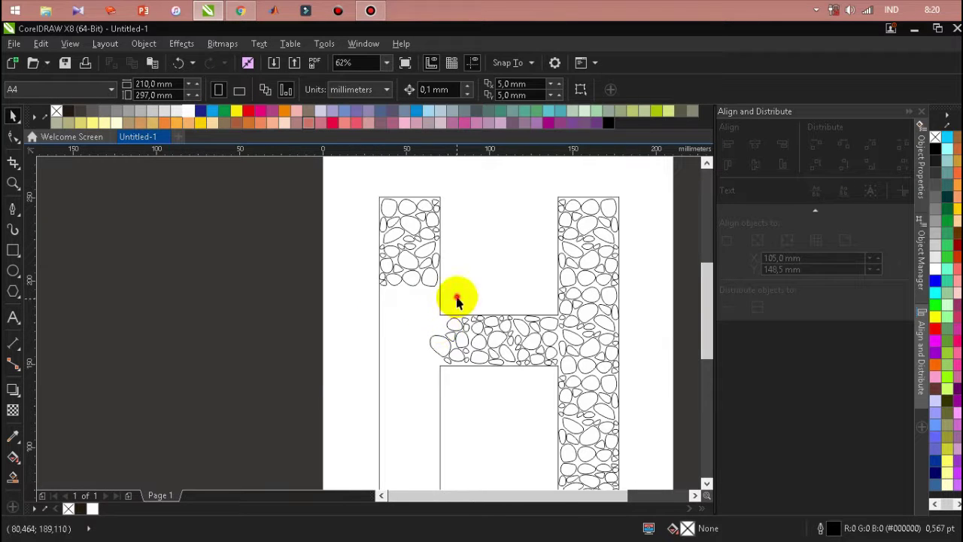
Copy the right stem's lower 80 stones onto the empty part of the left stem at X 52.399 mm, Y 134.923 mm.
left_click_drag(322, 188, 323, 187)
left_click(489, 218)
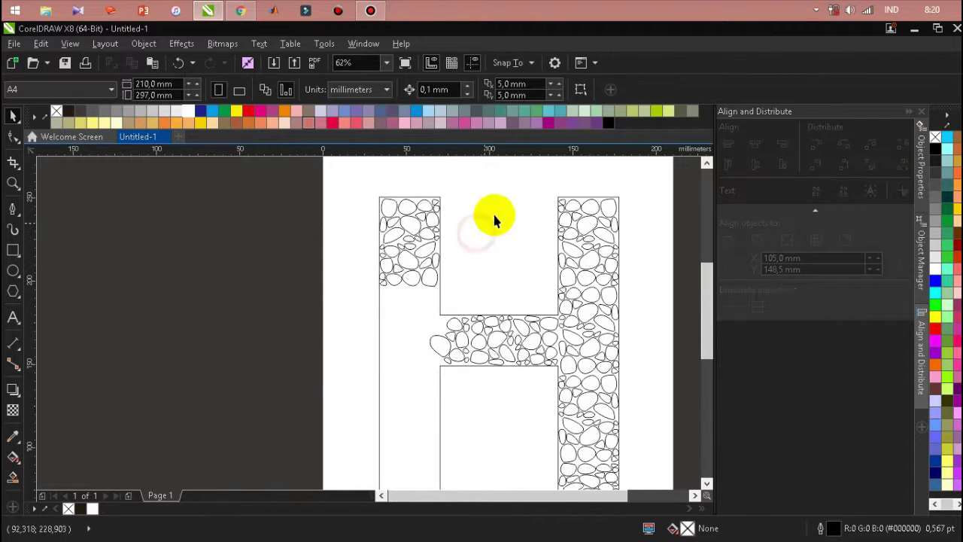
scroll(516, 240, "down", 1)
scroll(573, 280, "up", 1)
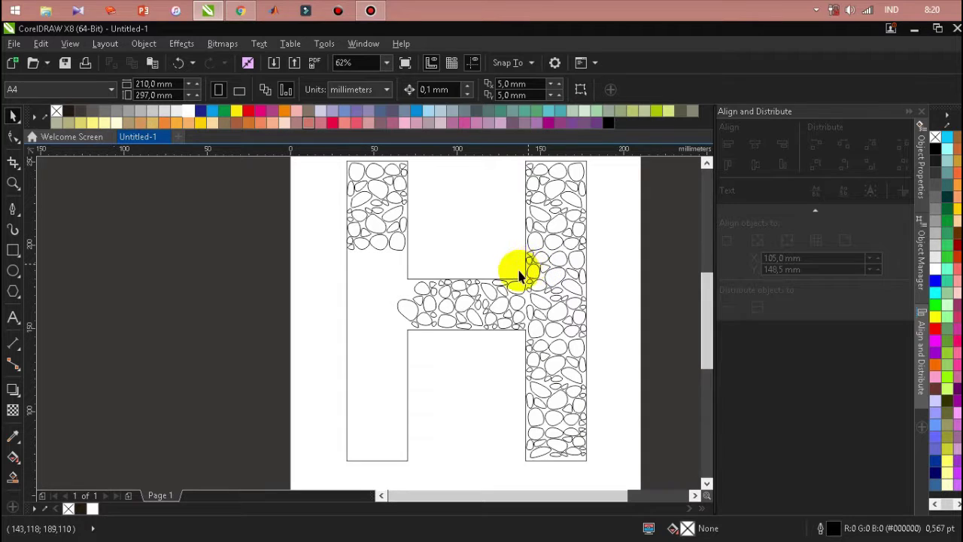
left_click_drag(525, 253, 635, 463)
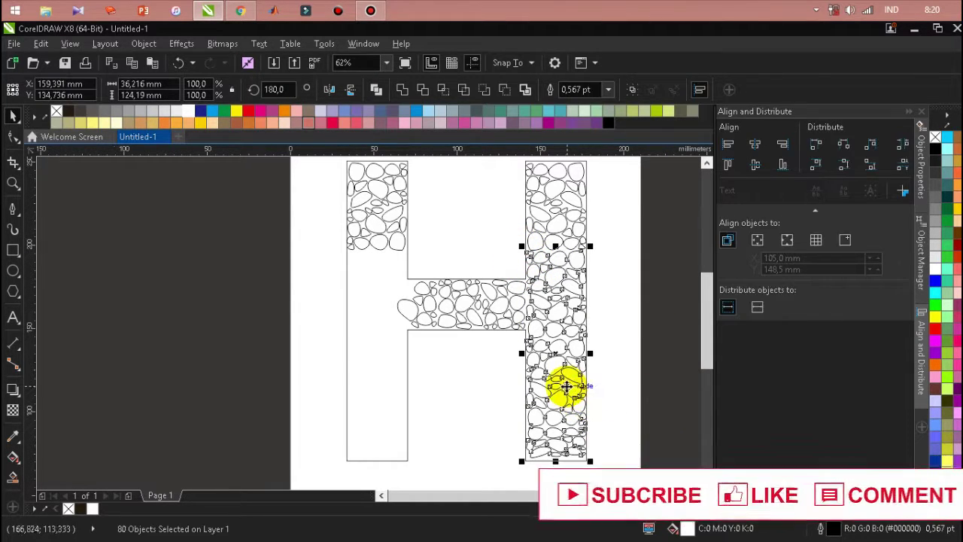
left_click_drag(544, 361, 376, 366)
scroll(350, 253, "up", 4)
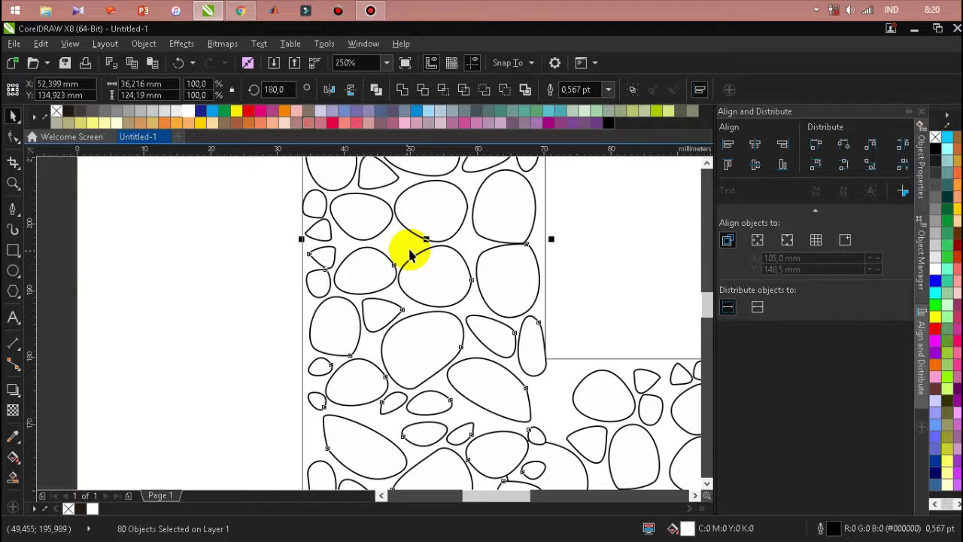
Mirror the copied 80-stone block horizontally and shift it to X 51.799 mm, Y 134.623 mm in the left stem.
left_click_drag(425, 239, 425, 243)
key("ctrl+z")
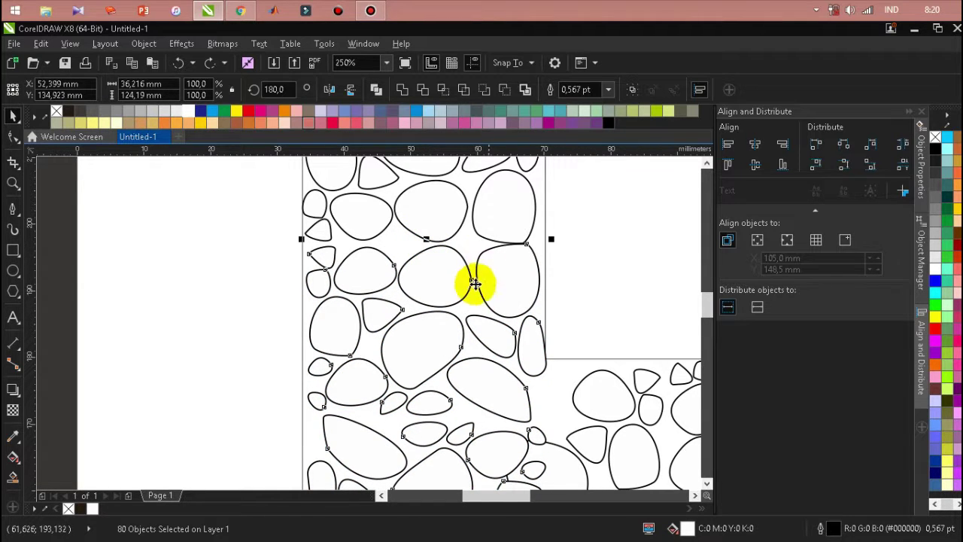
left_click_drag(466, 288, 467, 288)
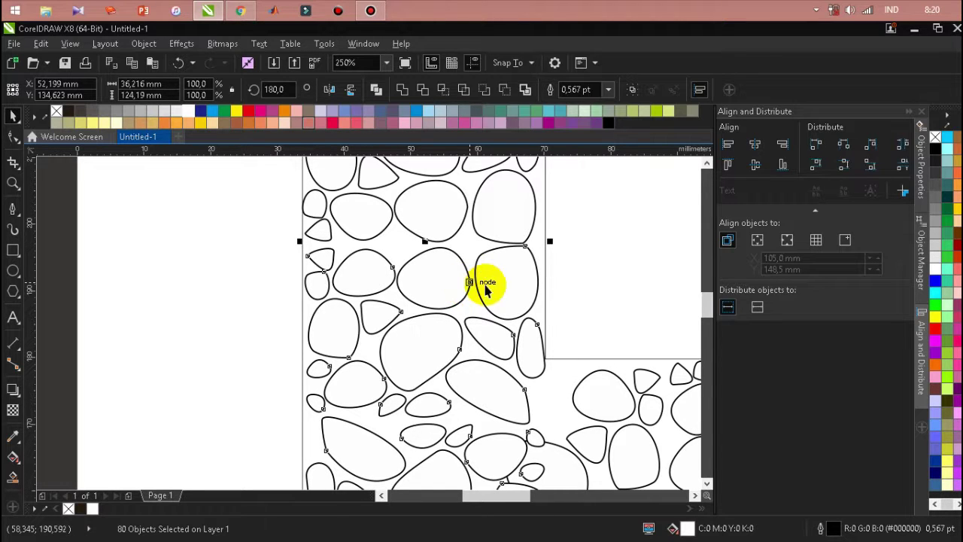
left_click(324, 92)
key("Left")
key("Left")
key("Left")
key("Left")
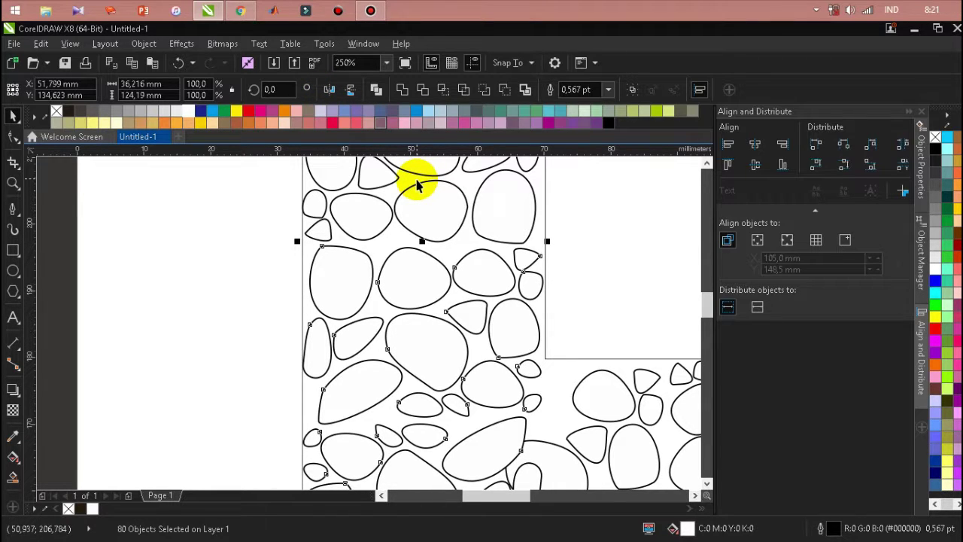
scroll(414, 301, "down", 2)
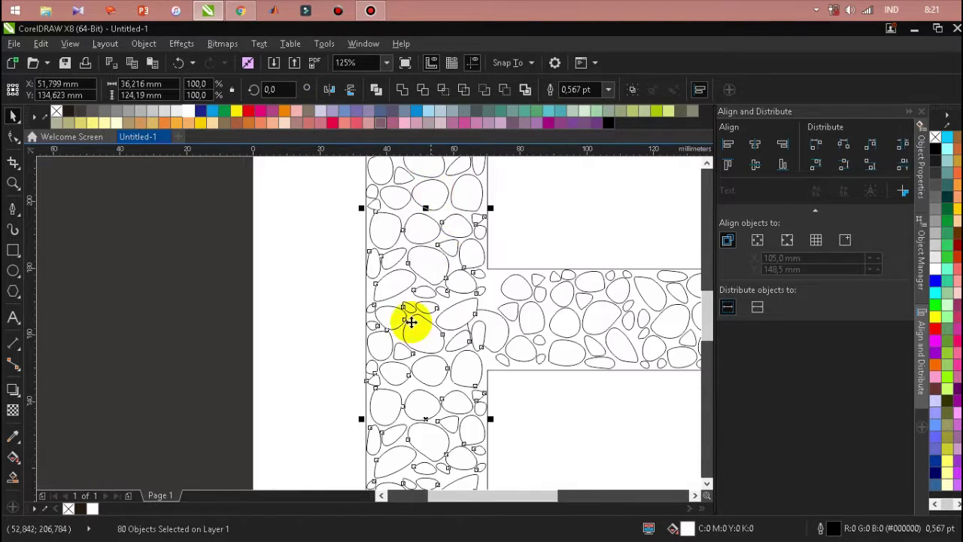
Resize the left stem's stone block to 35.744 mm wide and 125.347 mm high to fit inside the stem outline.
scroll(353, 414, "up", 2)
scroll(384, 444, "up", 1)
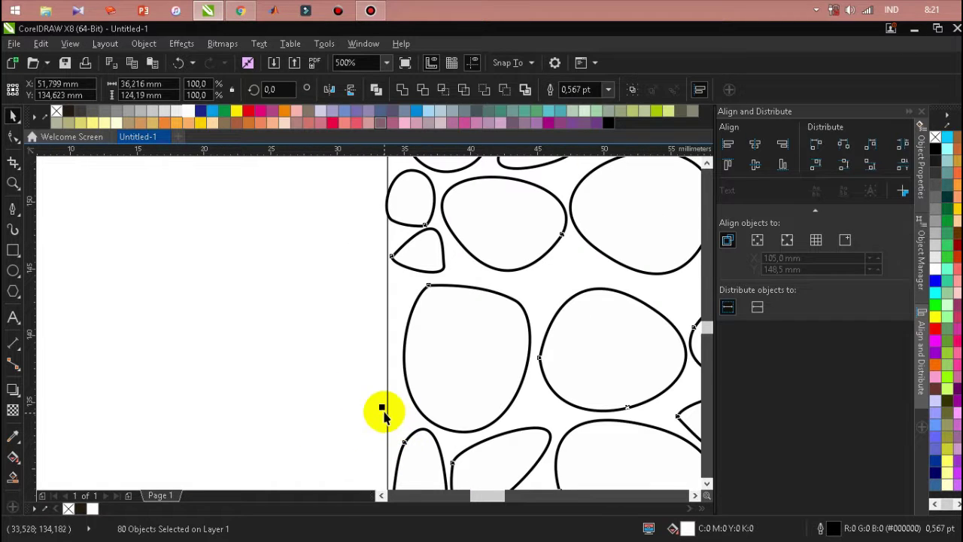
left_click_drag(382, 405, 386, 410)
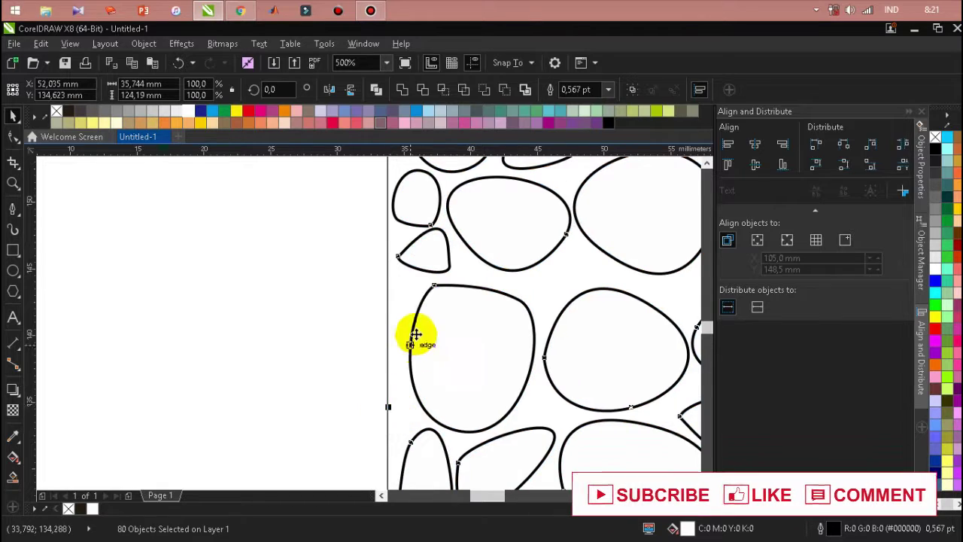
scroll(415, 327, "down", 5)
scroll(409, 378, "up", 1)
scroll(409, 378, "up", 4)
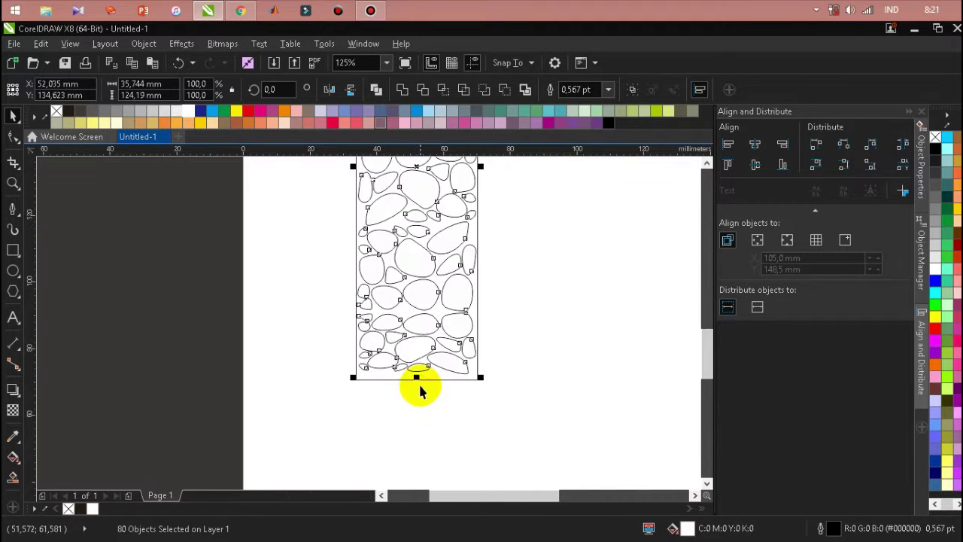
mouse_move(408, 351)
left_mouse_down()
mouse_move(404, 369)
mouse_move(409, 362)
left_mouse_up()
scroll(384, 395, "down", 4)
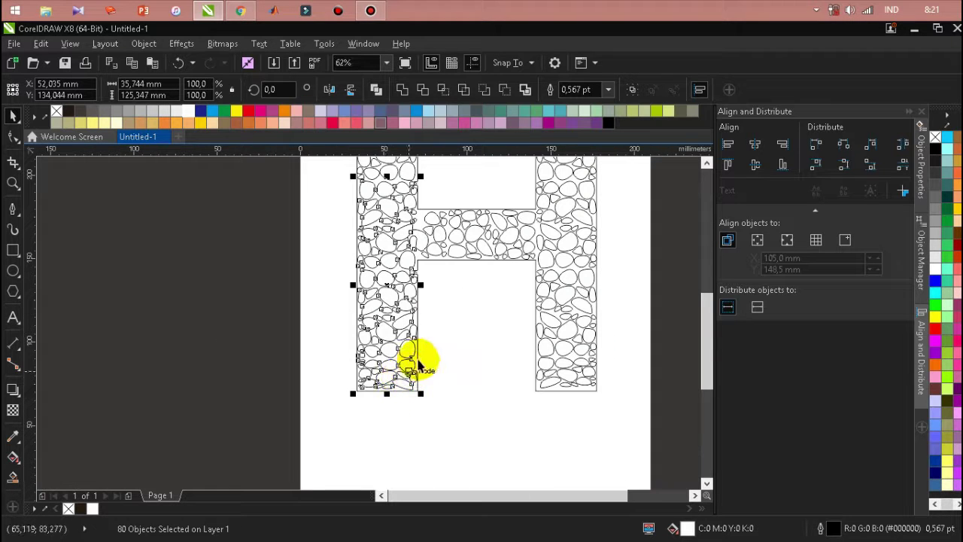
Shrink the large stone overlapping the left stem to 5.958 by 12.144 mm, placing it at X 73.284 mm, Y 160.857 mm.
scroll(408, 204, "up", 3)
left_click(433, 290)
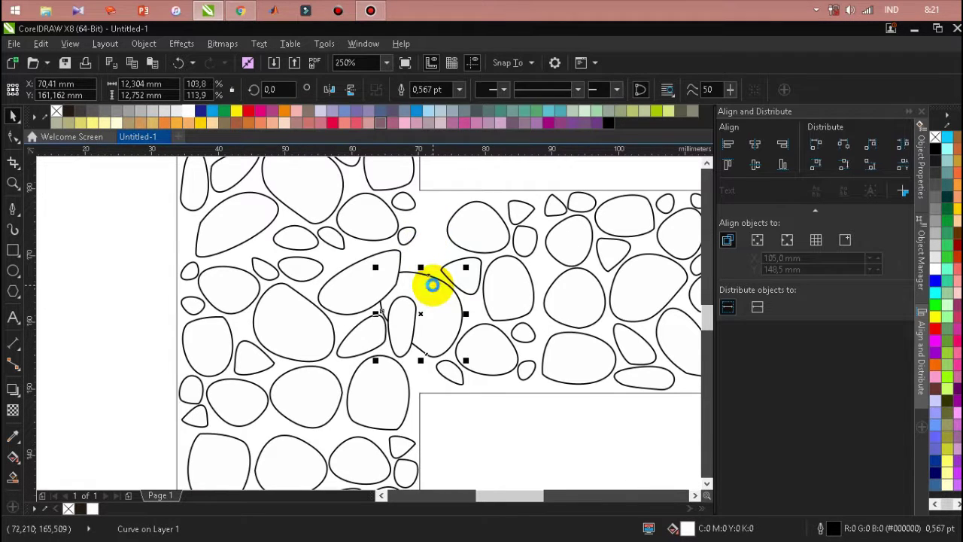
scroll(432, 286, "up", 2)
left_click_drag(324, 341, 408, 346)
scroll(478, 301, "up", 2)
left_click_drag(505, 211, 498, 224)
scroll(498, 225, "down", 2)
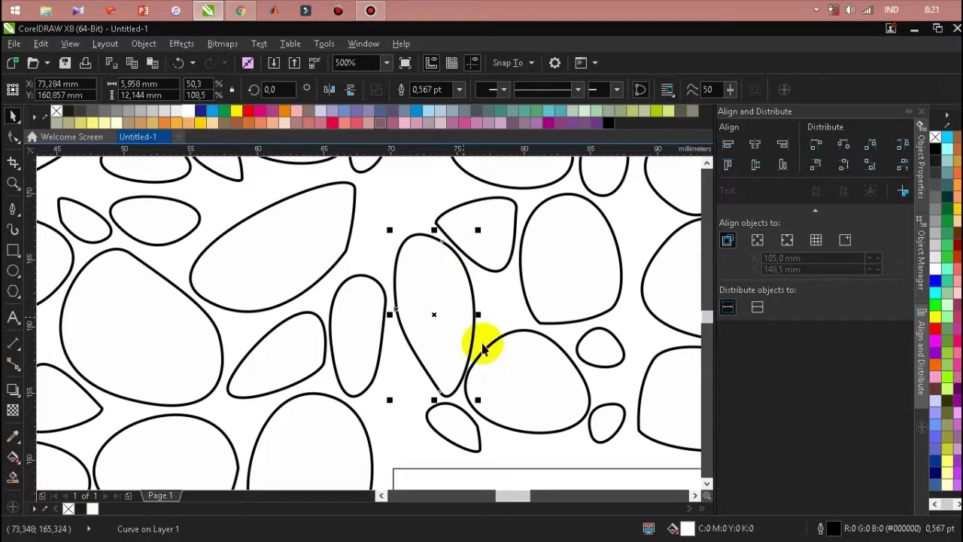
Copy the small stone from the left stem's inner edge to the gap near the crossbar's lower-left corner and enlarge it.
scroll(458, 352, "down", 2)
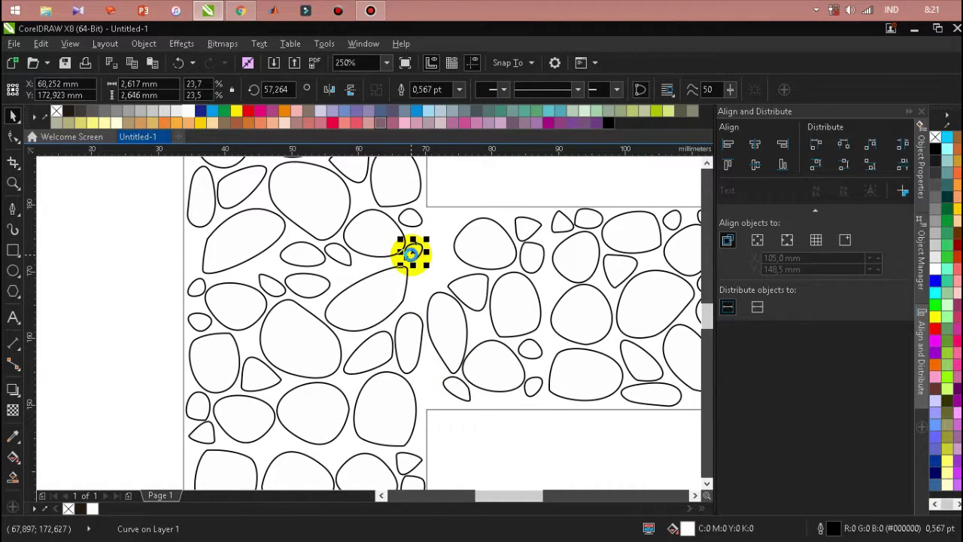
left_click_drag(410, 251, 419, 390)
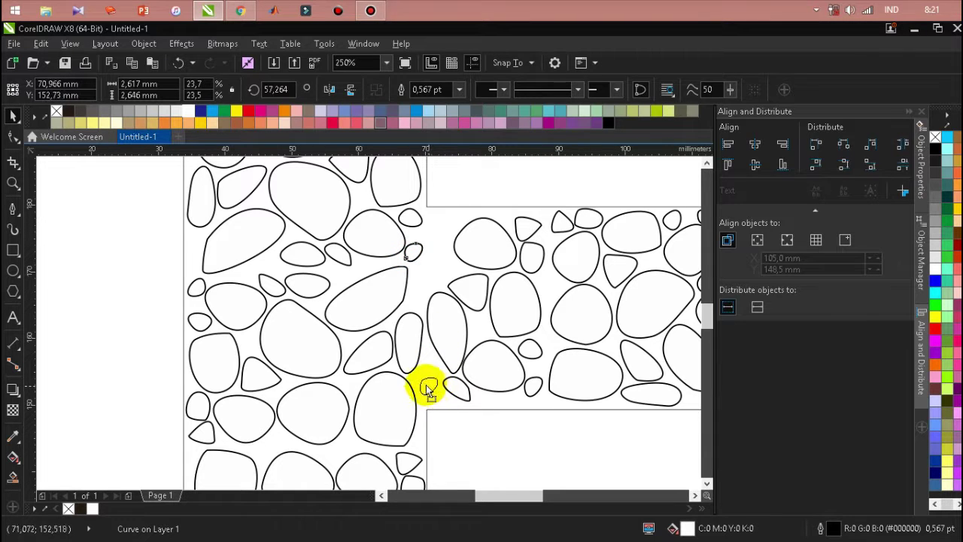
scroll(425, 375, "up", 2)
left_click_drag(449, 359, 484, 328)
scroll(446, 284, "down", 2)
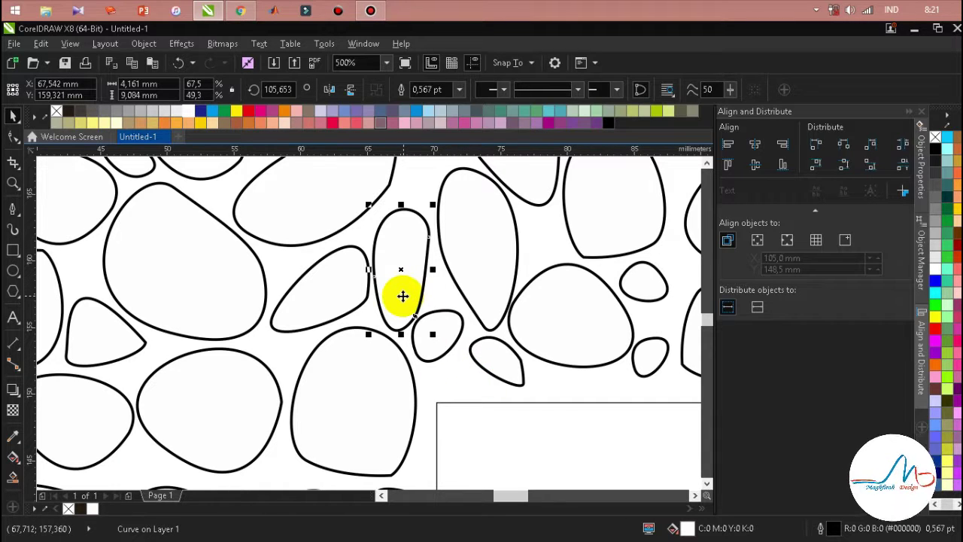
Copy the large stem stone by the lower corner, reduced to 2.337 by 2.787 mm, to X 71.469 mm, Y 151.063 mm.
left_click(371, 373)
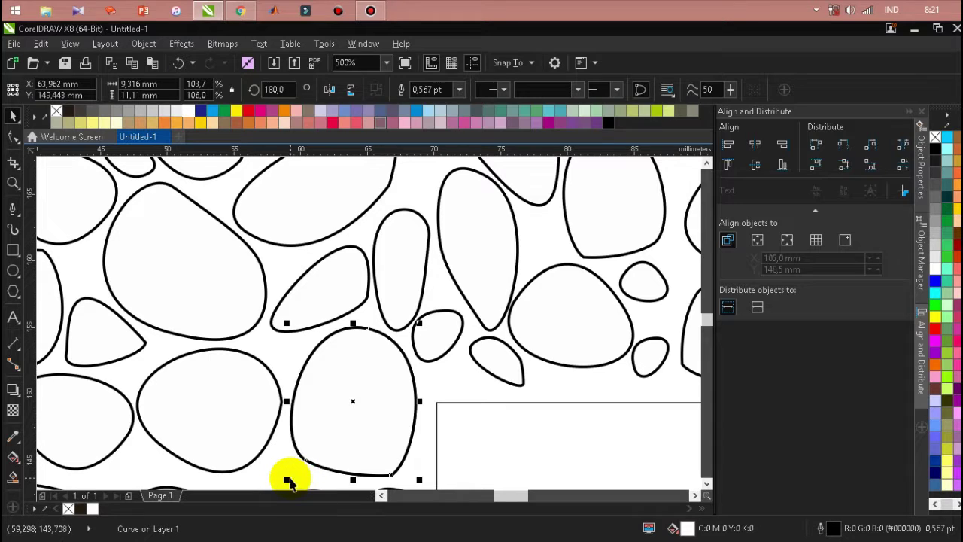
left_click_drag(288, 479, 454, 380)
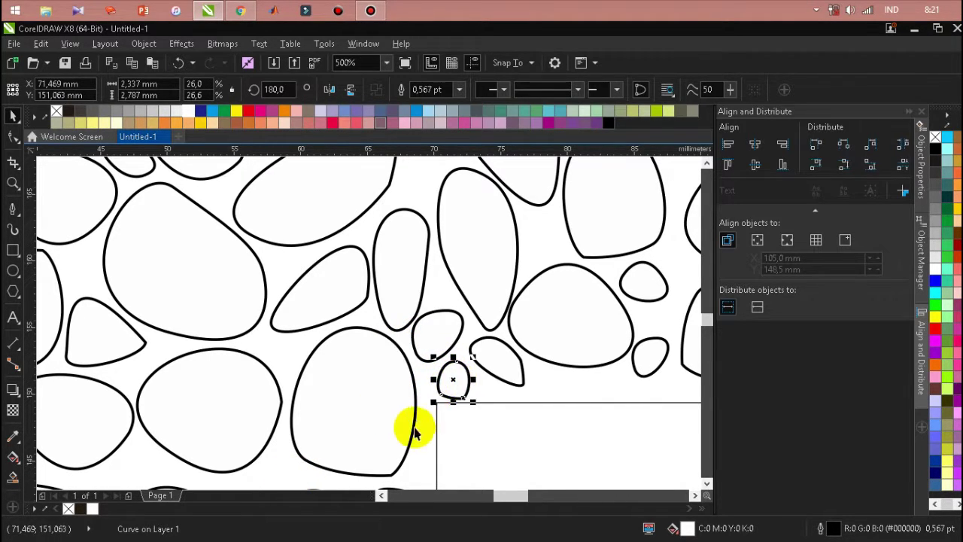
scroll(437, 343, "down", 4)
Copy a rounded crossbar stone into the upper junction gap, reducing it to 3.975 by 5.085 mm at X 70.541 mm, Y 169.7 mm.
scroll(436, 354, "up", 2)
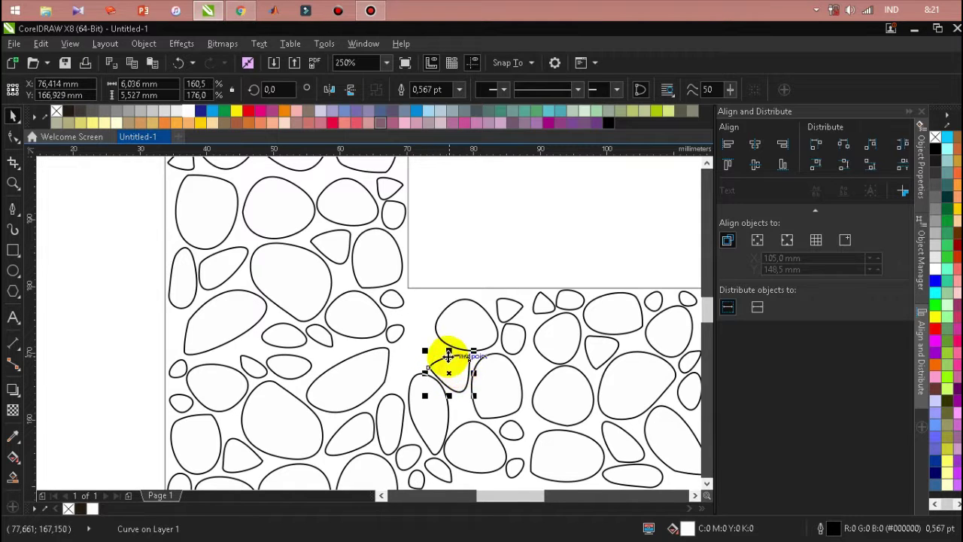
scroll(448, 356, "up", 2)
left_click(547, 418)
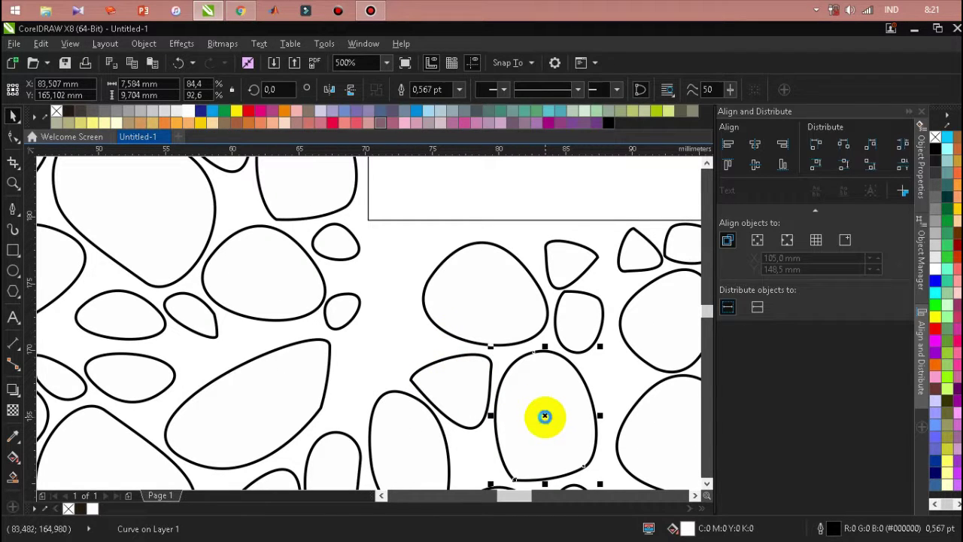
left_click_drag(528, 416, 373, 326)
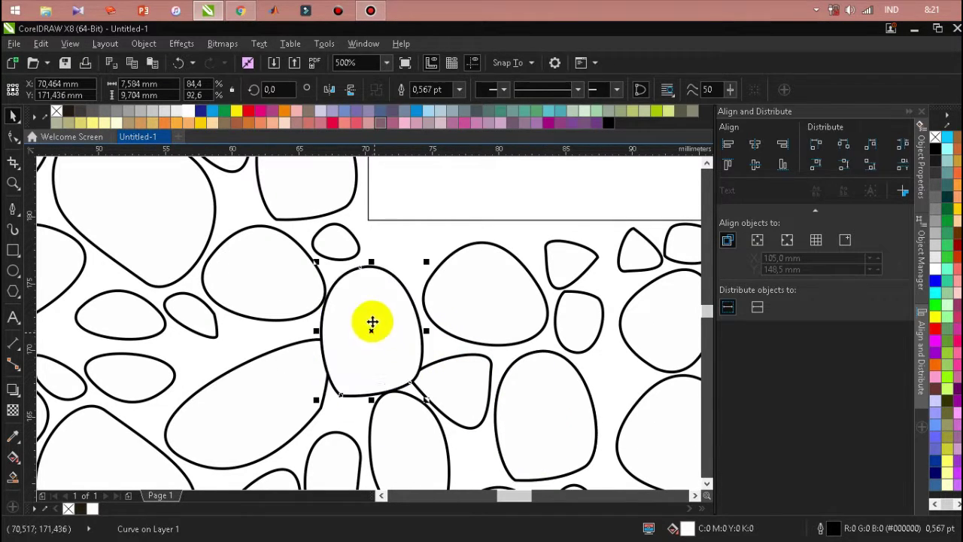
left_click_drag(430, 261, 382, 352)
scroll(380, 339, "down", 2)
scroll(408, 312, "up", 2)
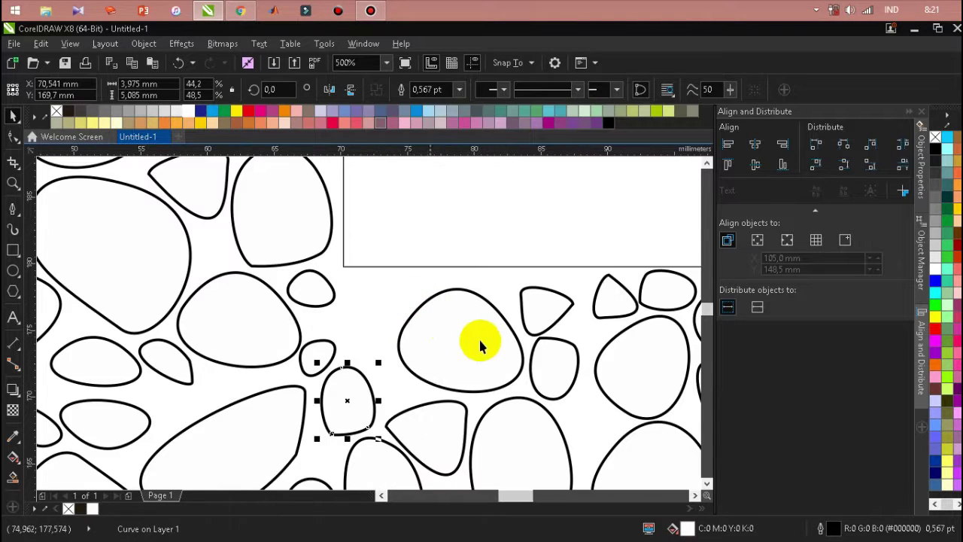
Copy the small triangular stone into the crossbar's upper-left gap, sized 5.228 by 4.787 mm at X 73.089 mm, Y 176.821 mm.
left_click(560, 309)
left_click_drag(555, 307, 423, 266)
scroll(376, 307, "down", 5)
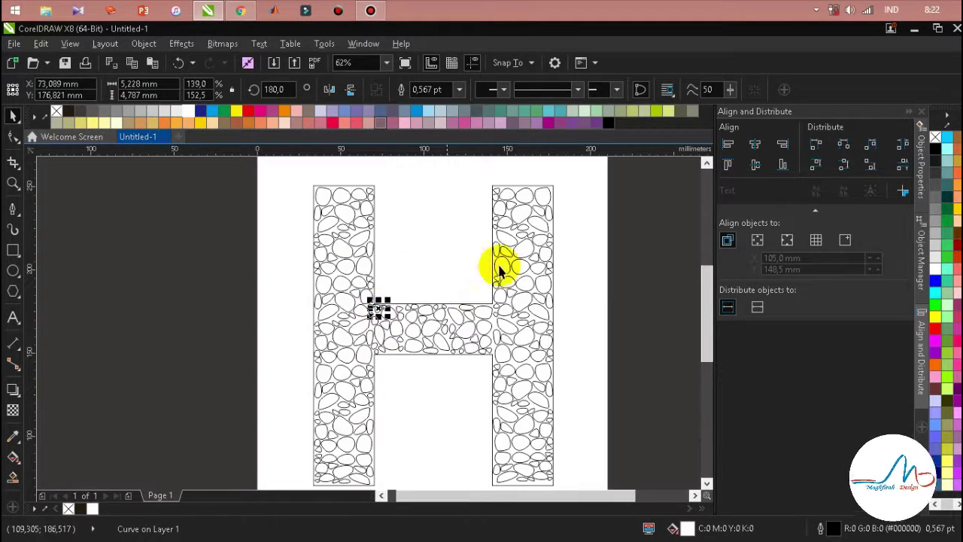
Delete the H outline surrounding the stones.
left_click(489, 211)
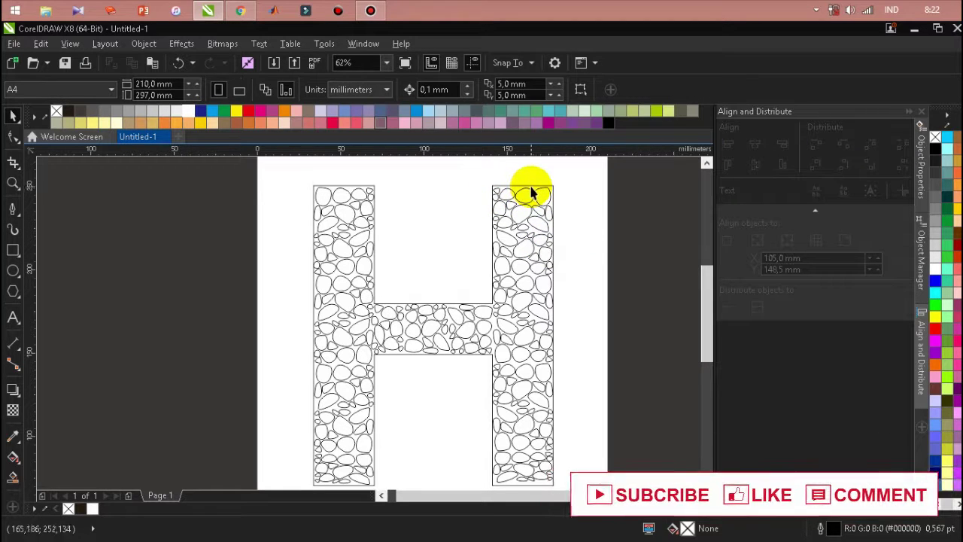
left_click(531, 188)
key("Escape")
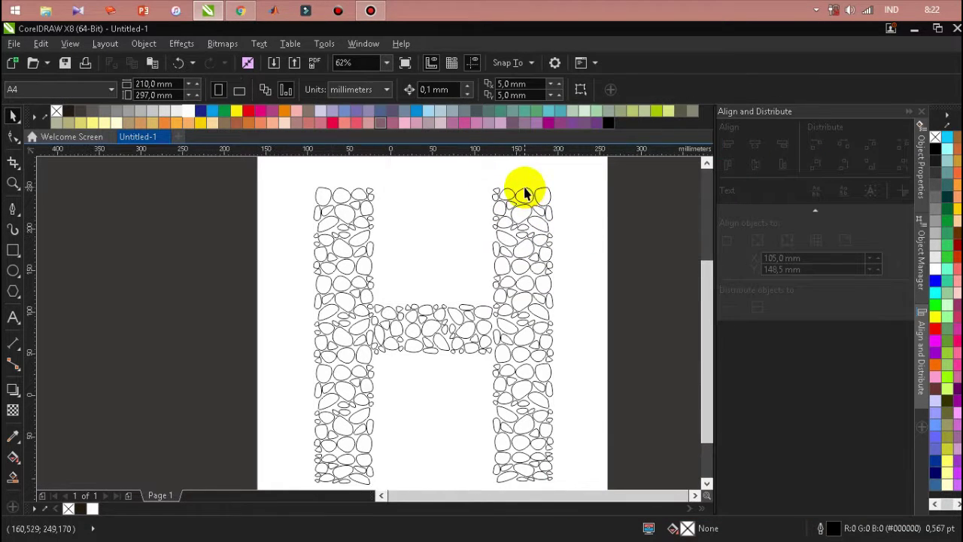
Fill all the stones of the letter H with the reddish colour C:0 M:60 Y:40 K:20.
scroll(527, 189, "down", 2)
left_click_drag(394, 166, 580, 380)
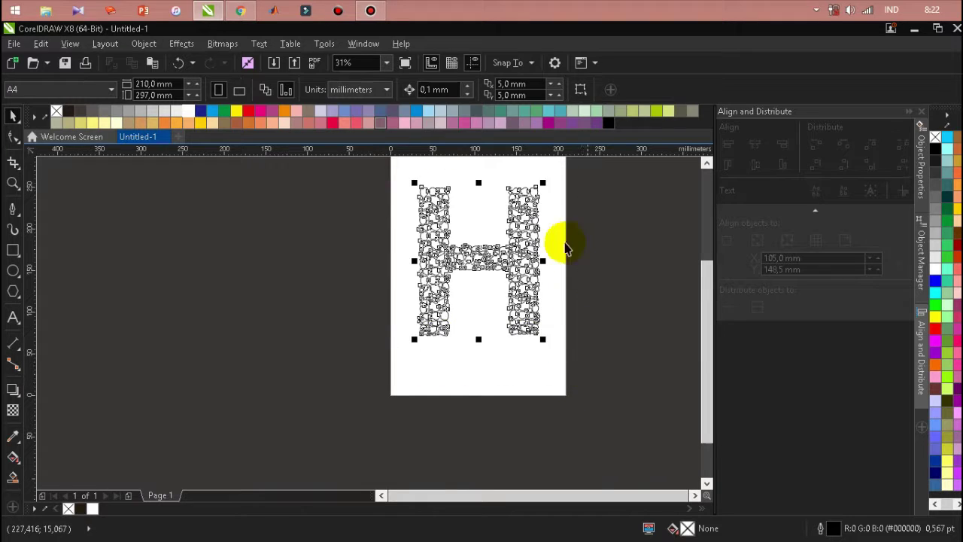
scroll(564, 243, "up", 2)
scroll(475, 233, "up", 2)
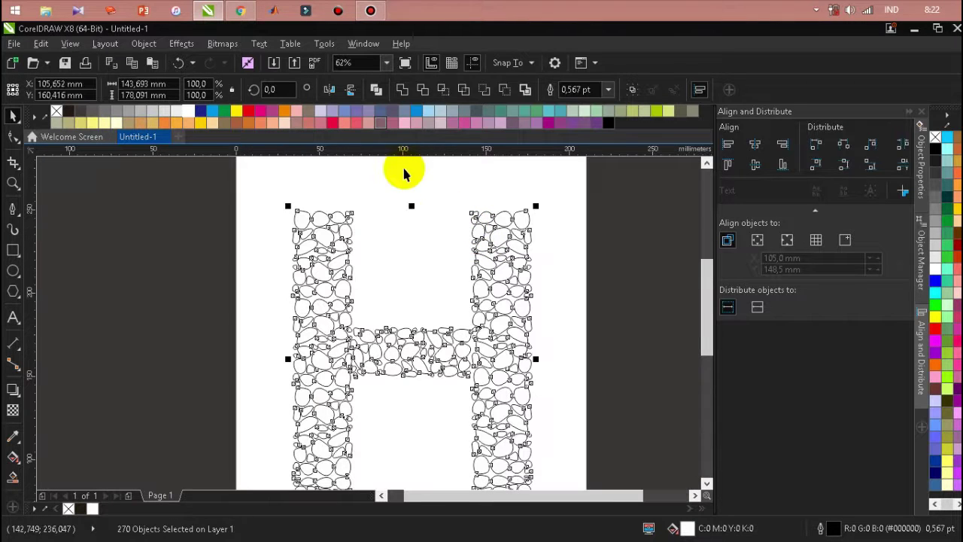
left_click(310, 124)
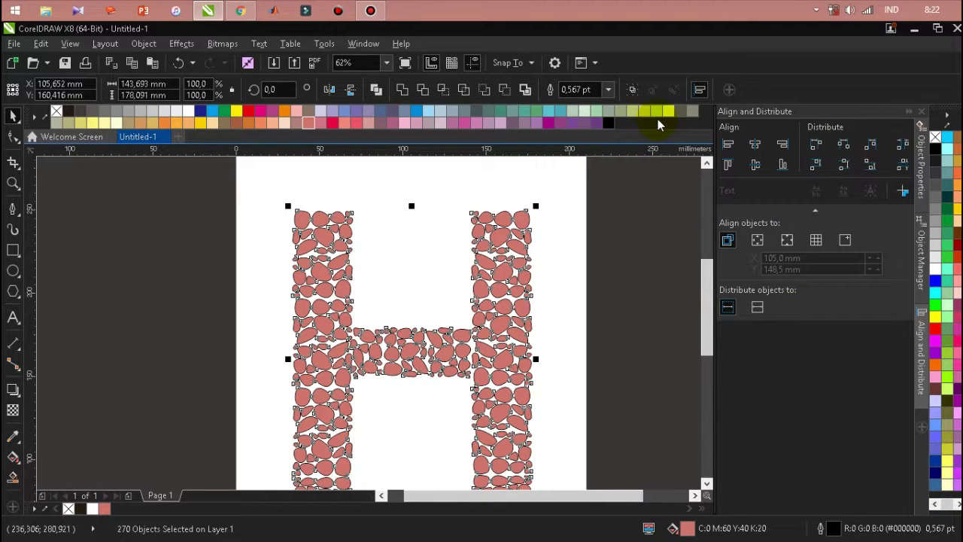
Fill all the stones of the letter H with the brown colour C:0 M:49 Y:58 K:42 and remove their outlines.
left_click(220, 125)
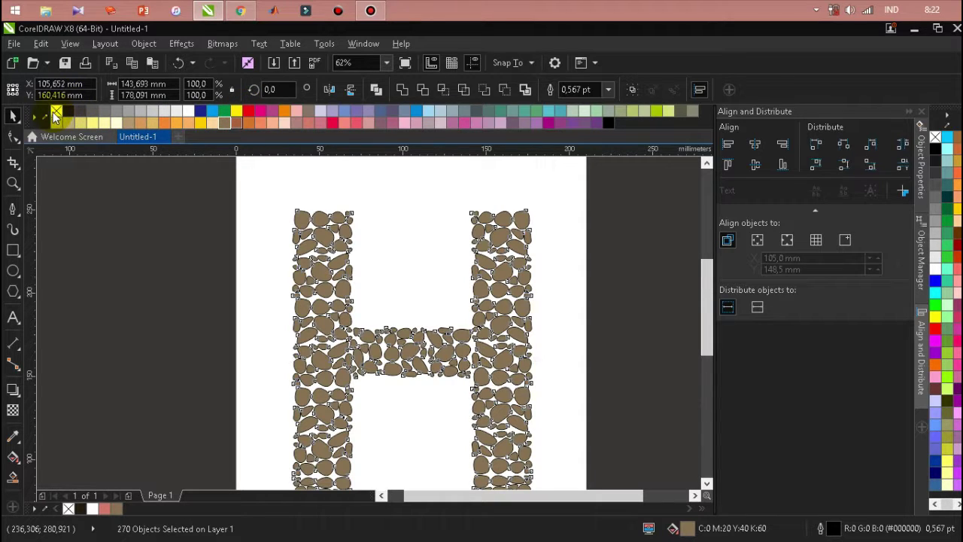
right_click(53, 112)
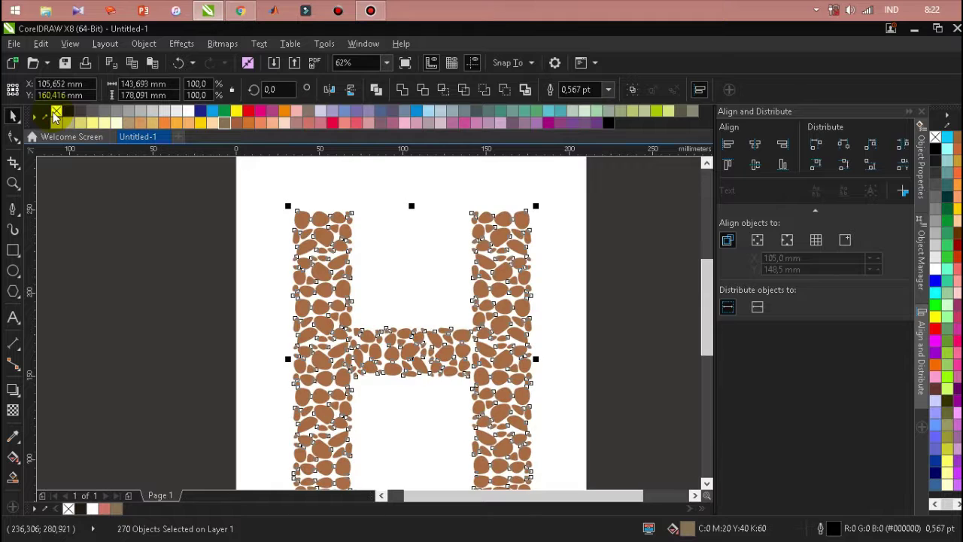
left_click(265, 249)
scroll(290, 243, "down", 1)
scroll(324, 249, "up", 1)
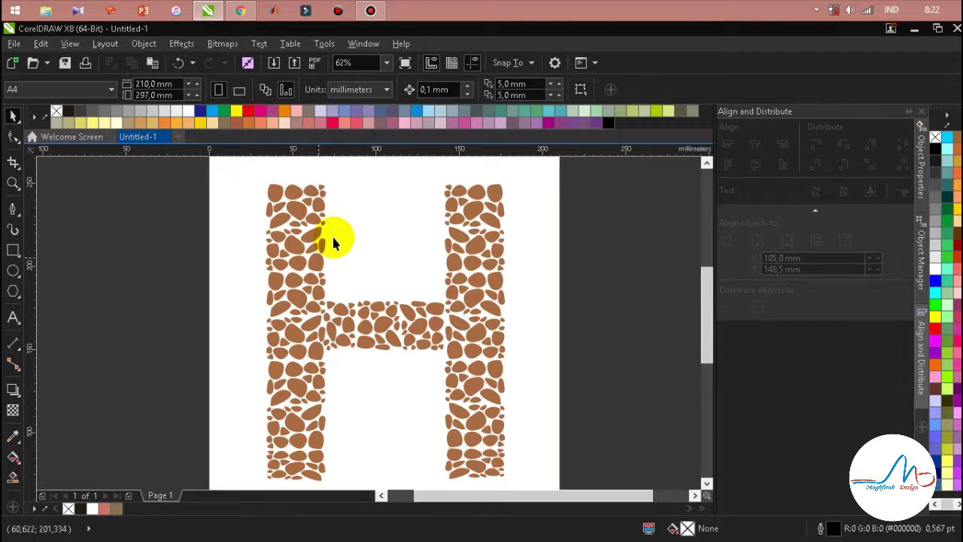
Preview the brown stone letter H full screen and zoom in on the whole letter.
left_click(403, 62)
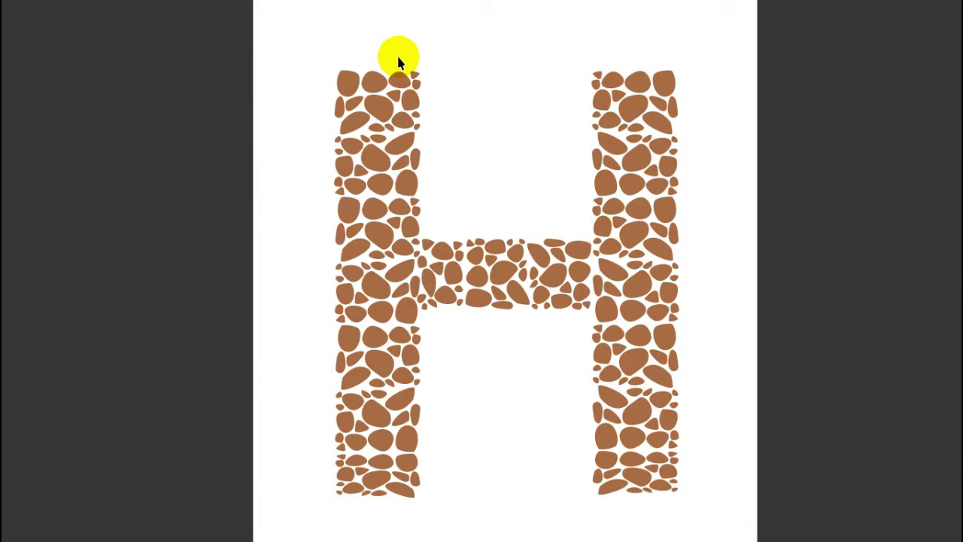
left_click(399, 60)
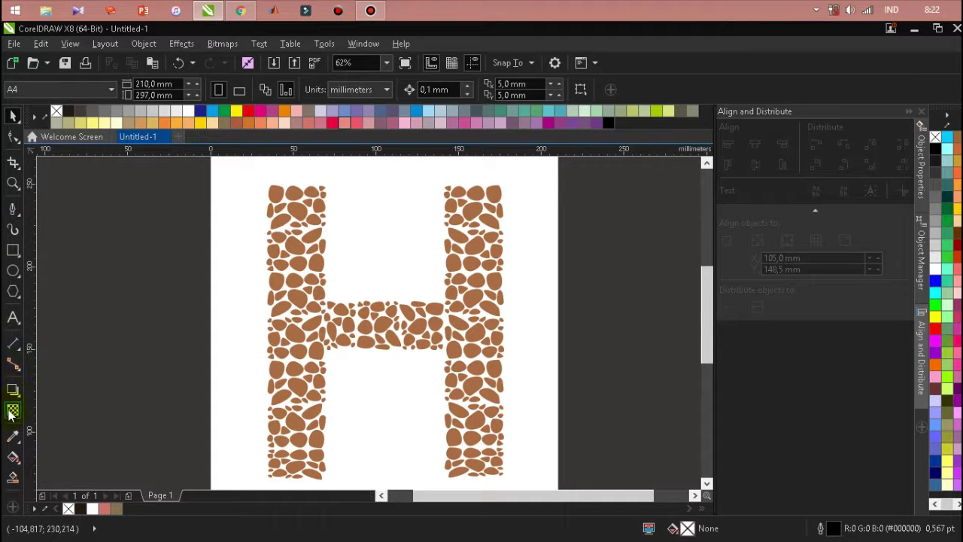
left_click(11, 181)
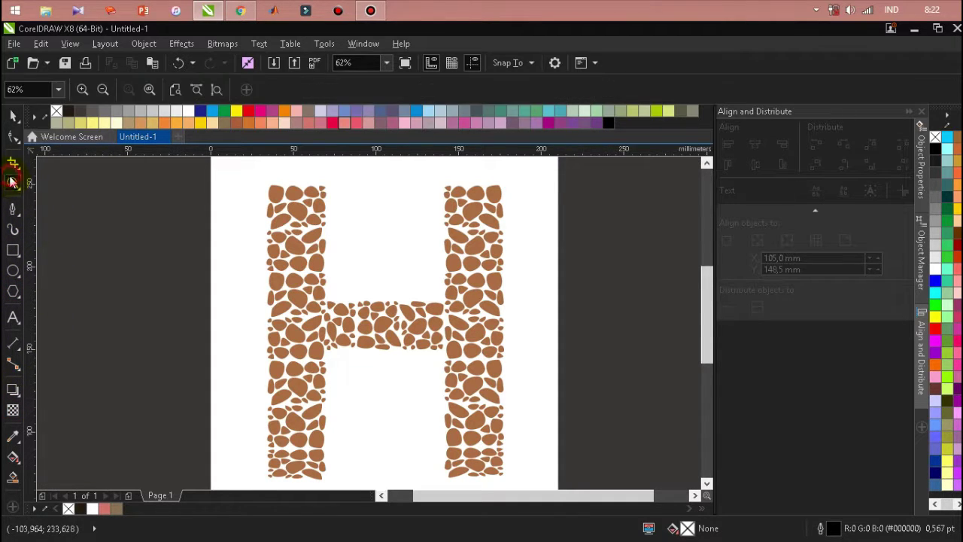
mouse_move(262, 179)
left_mouse_down()
mouse_move(451, 369)
mouse_move(510, 451)
mouse_move(513, 483)
mouse_move(507, 445)
left_mouse_up()
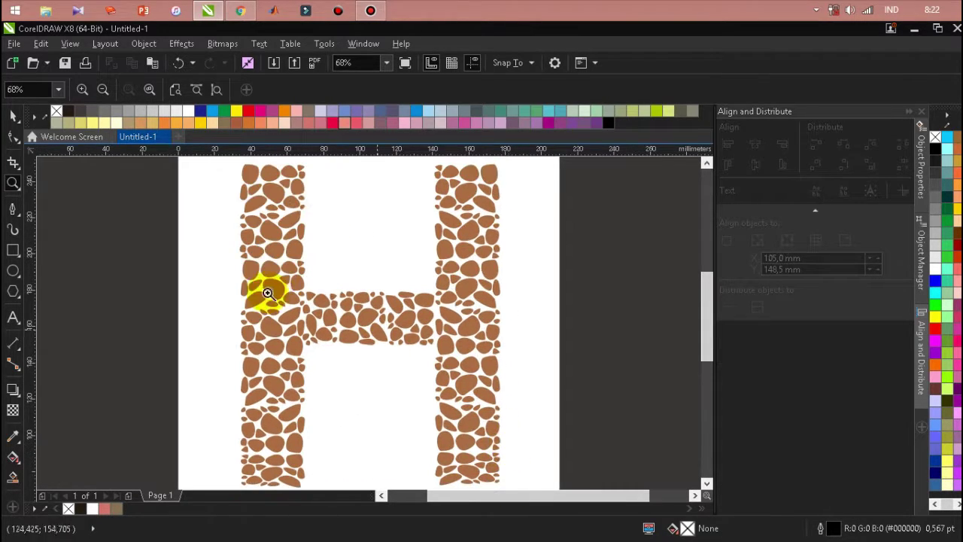
left_click(15, 117)
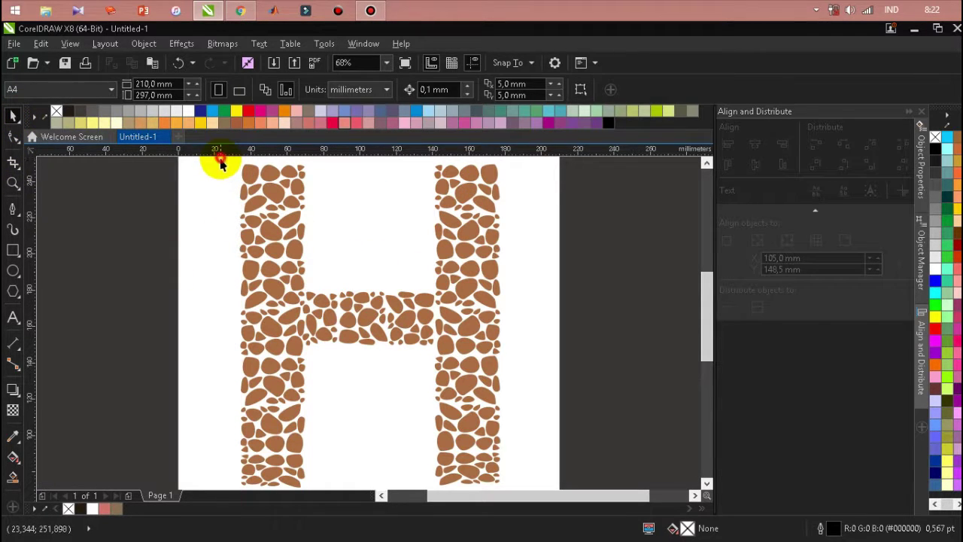
Select all the stones of the letter H and try to apply the Interactive Fill to them together.
left_click_drag(220, 164, 539, 470)
scroll(452, 370, "down", 2)
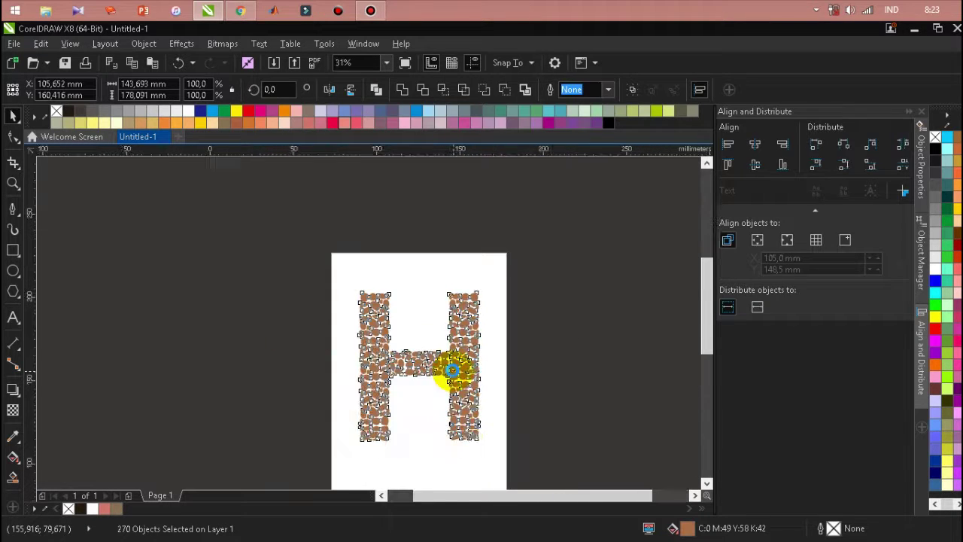
scroll(228, 305, "up", 2)
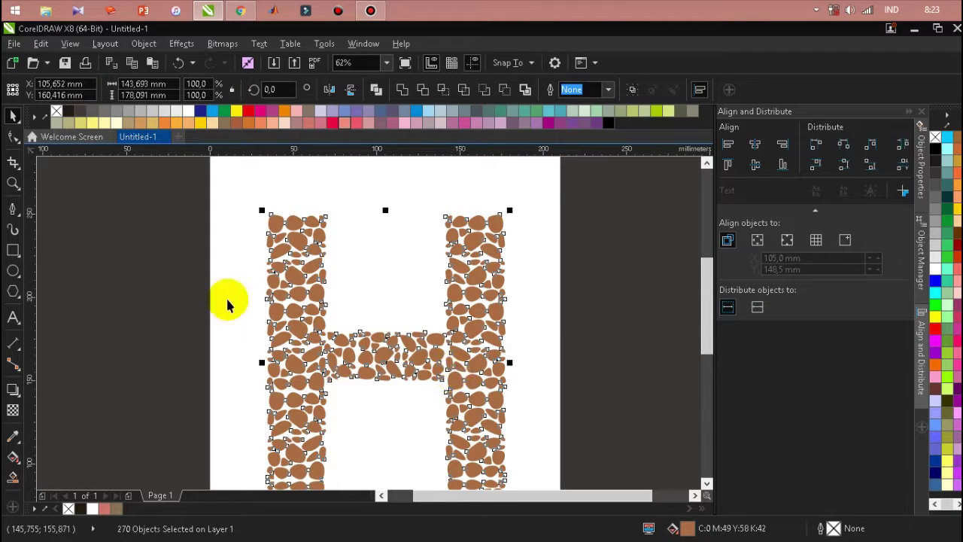
left_click(13, 456)
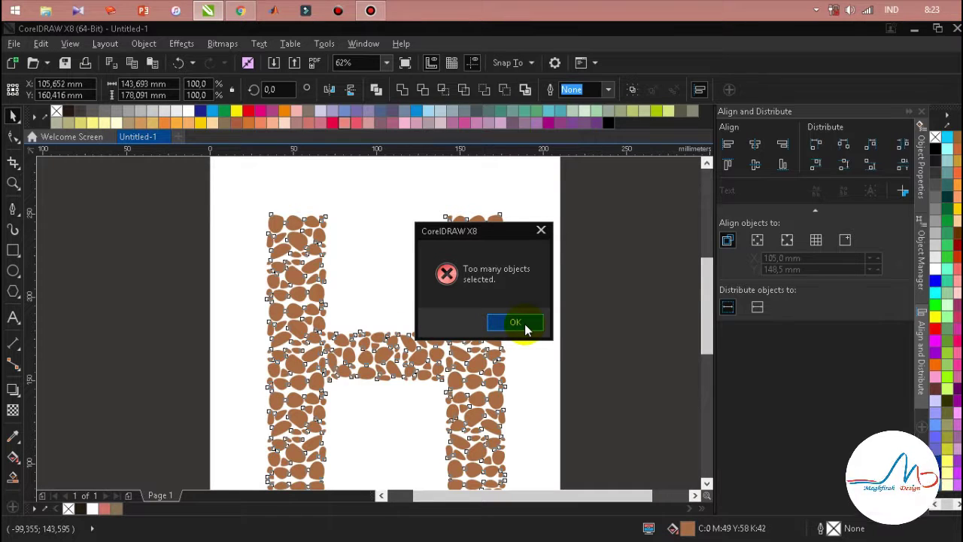
left_click(519, 322)
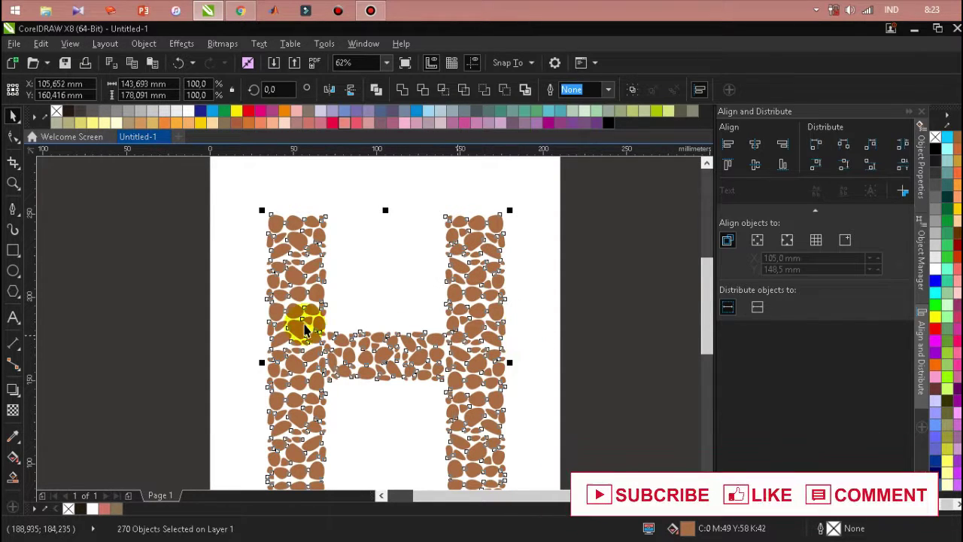
Try to group the selected stones and apply the Interactive Fill to the group, and ungroup them again.
right_click(353, 348)
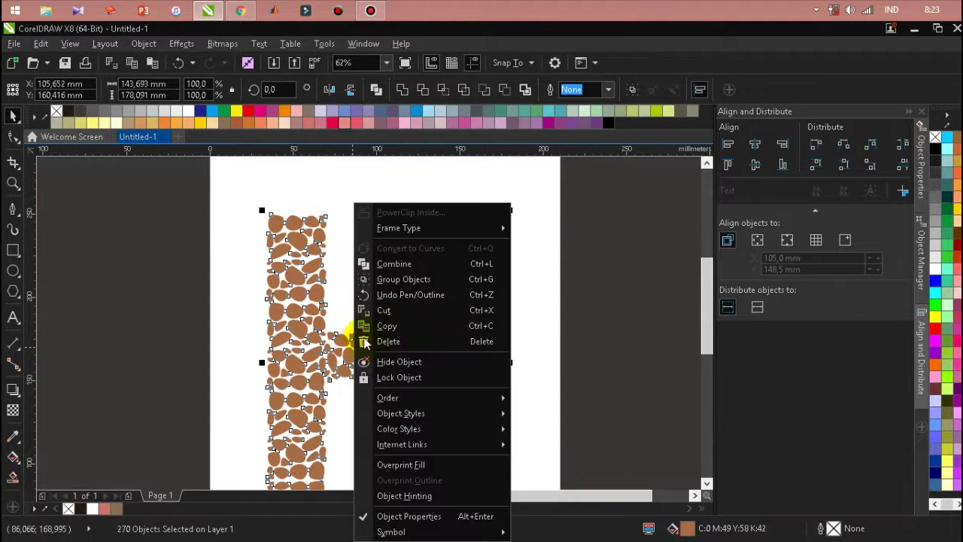
left_click(391, 279)
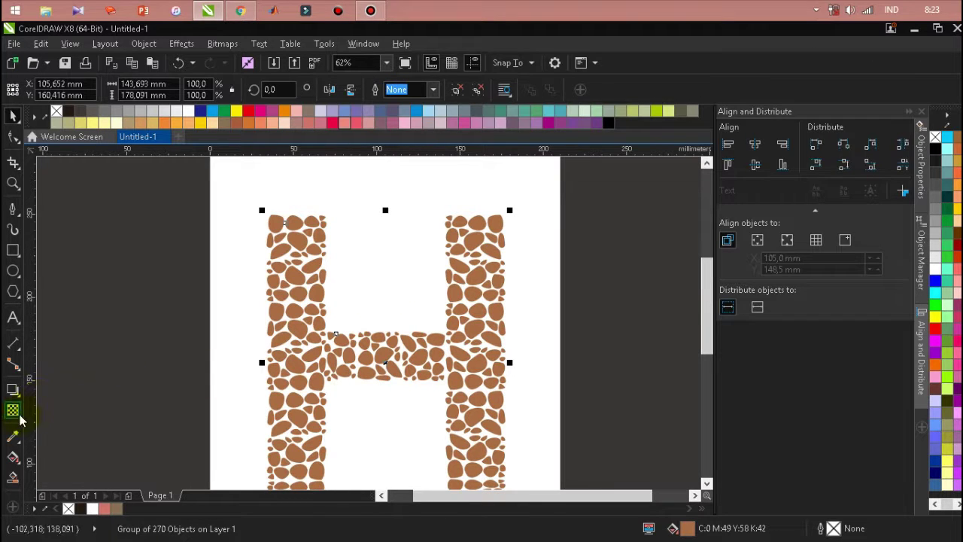
left_click(11, 458)
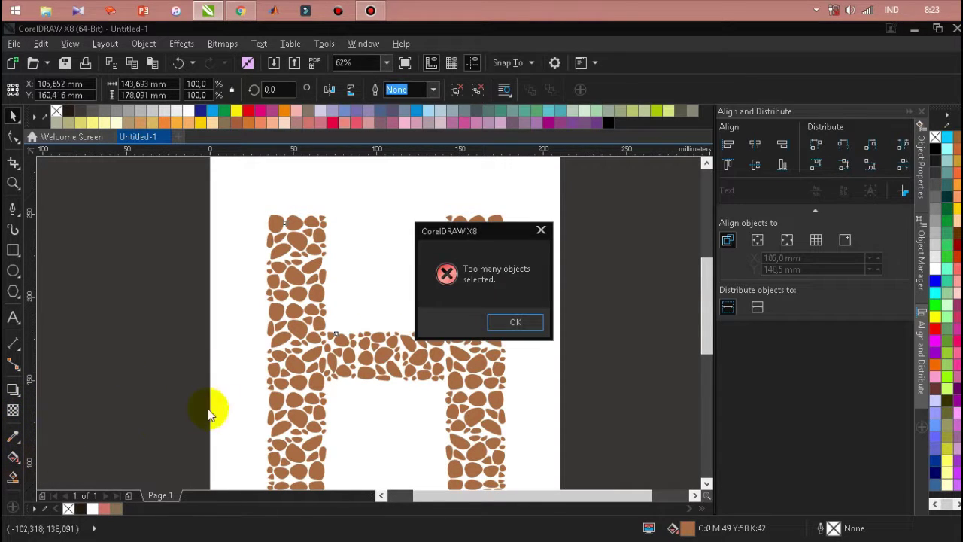
left_click(505, 325)
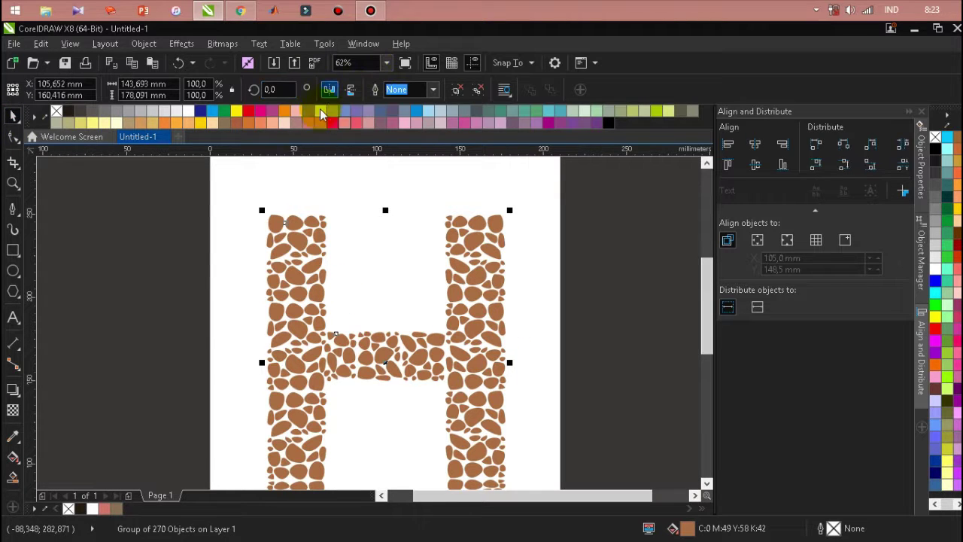
right_click(312, 338)
left_click(380, 227)
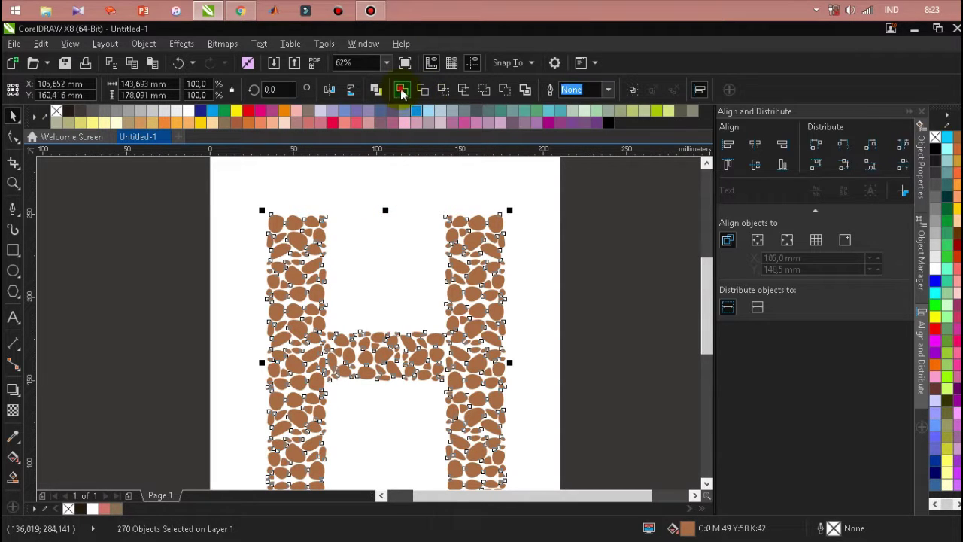
Weld all the stones into a single curve and apply a horizontal fountain fill running from the left stem to the right stem.
left_click(400, 90)
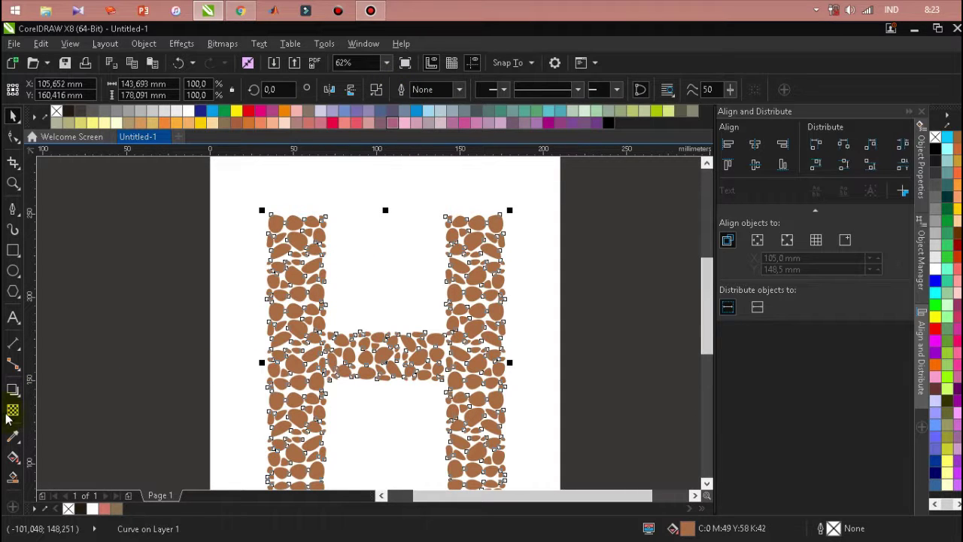
left_click(14, 457)
left_click_drag(331, 371, 485, 362)
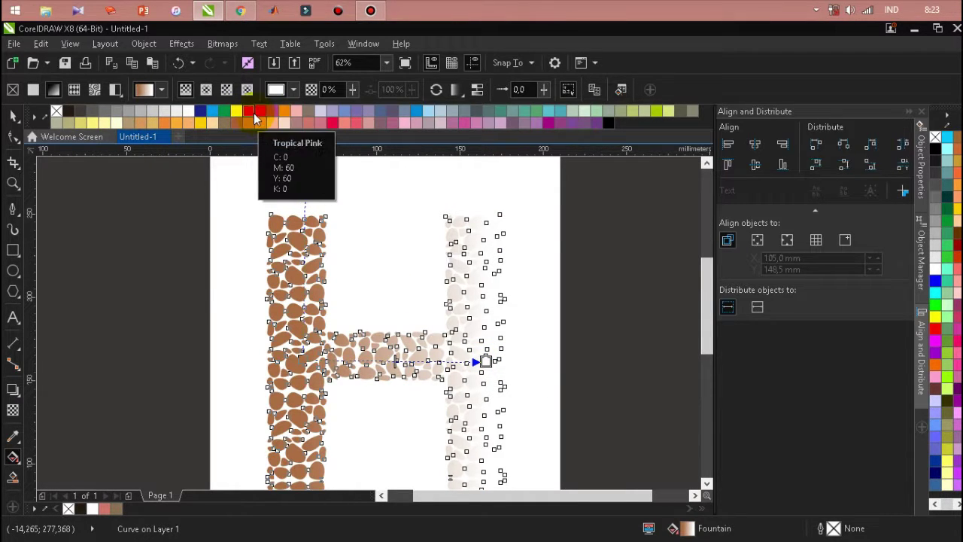
Try yellow and orange as the fountain fill's end colour on the right stem.
left_click_drag(233, 110, 481, 360)
scroll(422, 324, "down", 2)
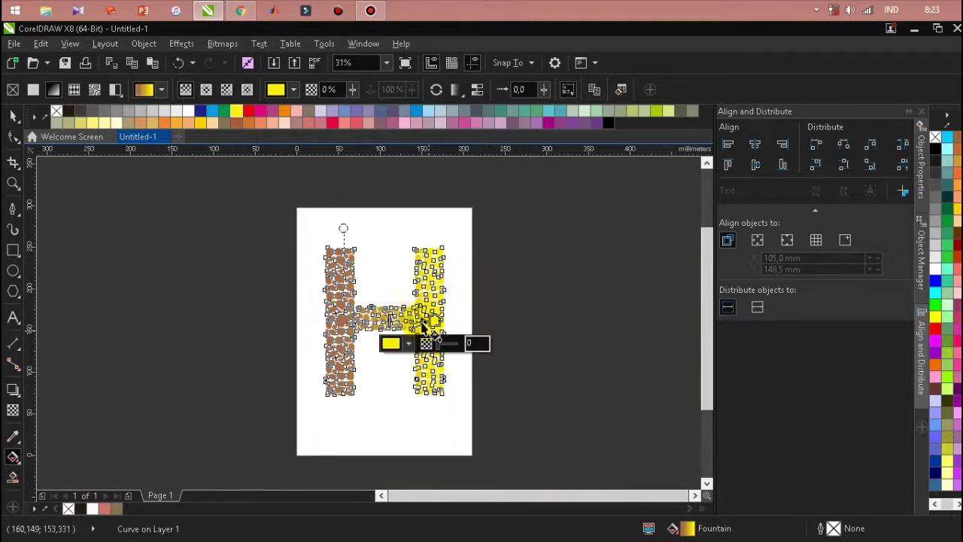
scroll(466, 331, "up", 2)
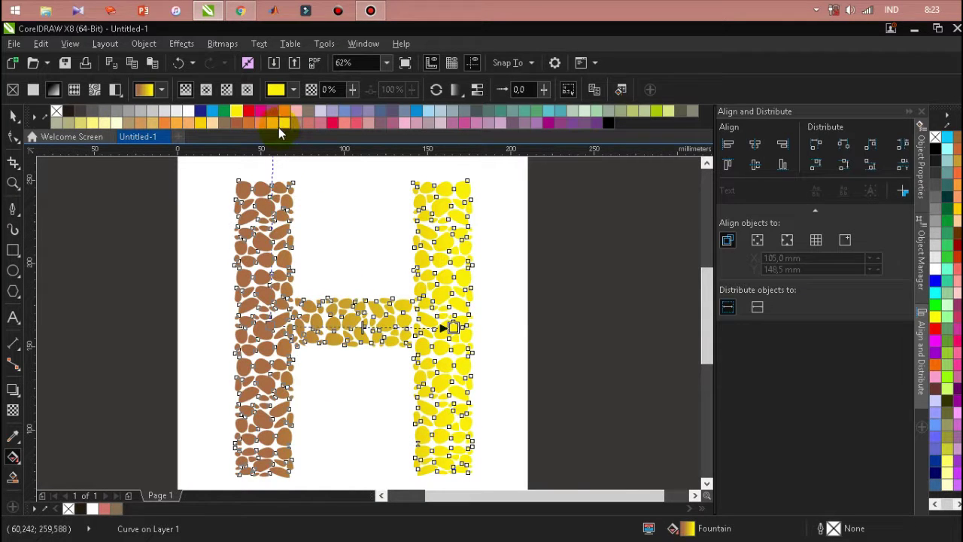
left_click_drag(271, 123, 450, 328)
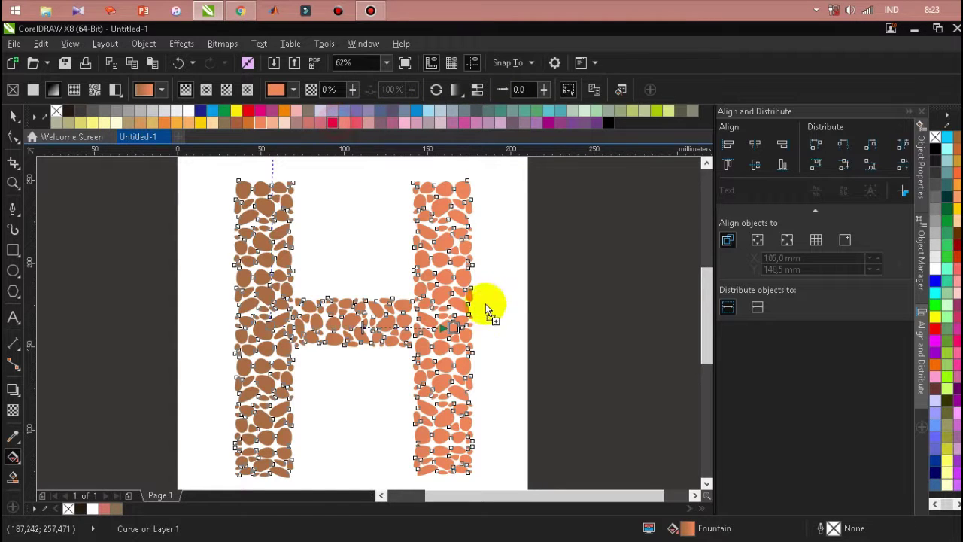
Colour the fountain fill's end on the right stem crimson red and its start on the left stem dark blue, and deselect the letter.
left_click_drag(466, 340, 452, 327)
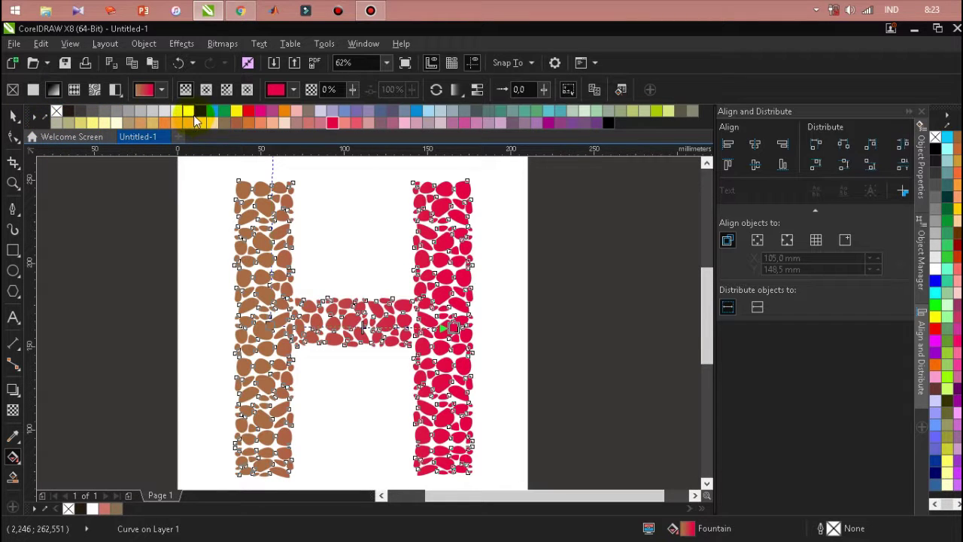
left_click_drag(195, 117, 267, 325)
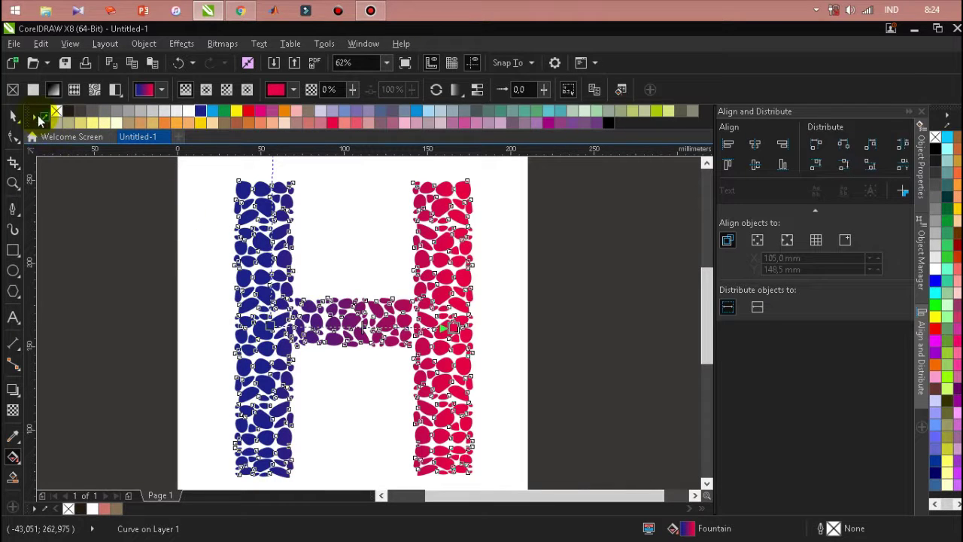
left_click(15, 117)
left_click(182, 275)
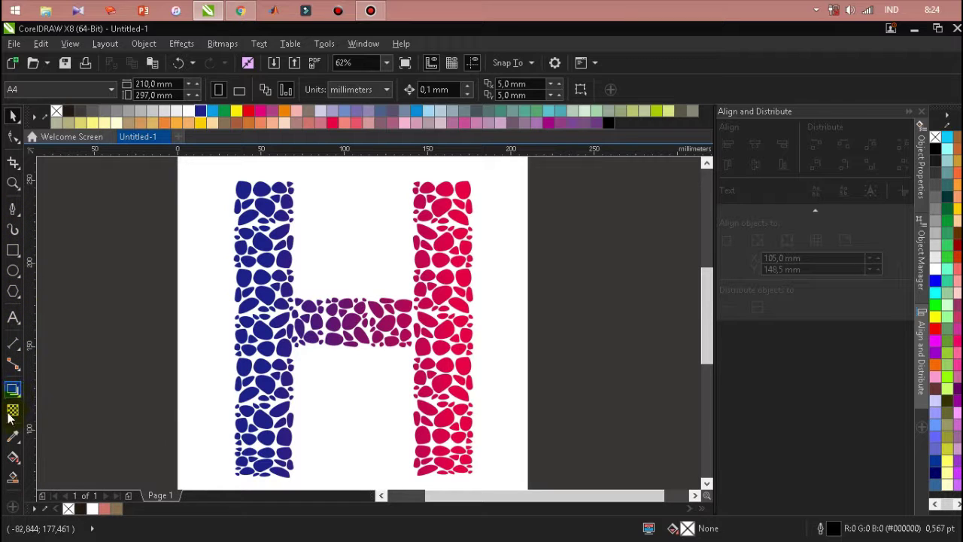
Zoom in on the blue-to-red letter H and preview it full screen.
left_click(12, 184)
left_click_drag(230, 172, 480, 454)
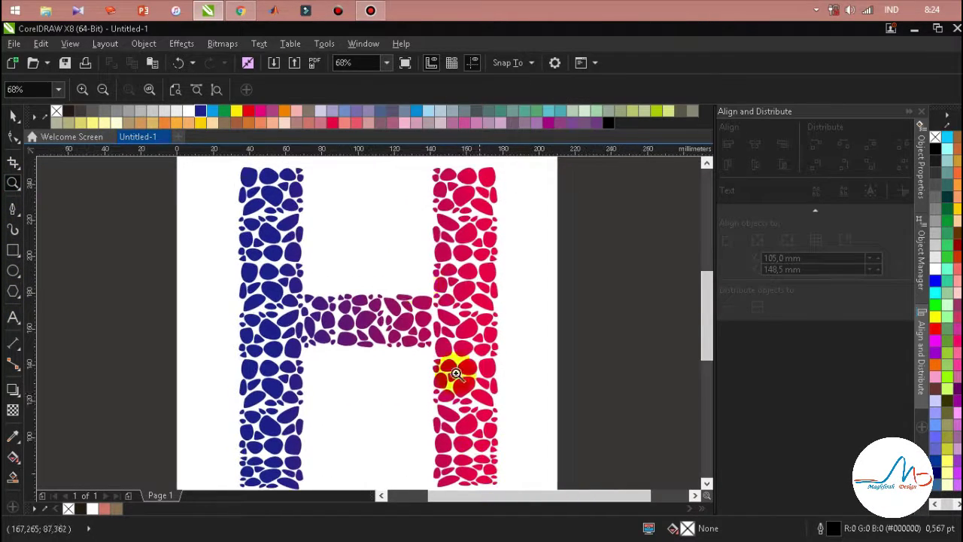
left_click(13, 113)
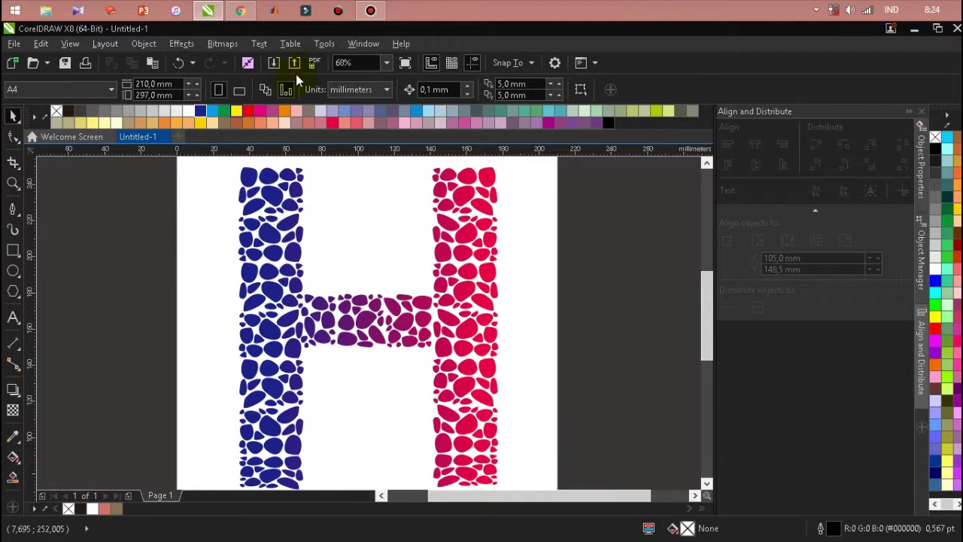
left_click(405, 63)
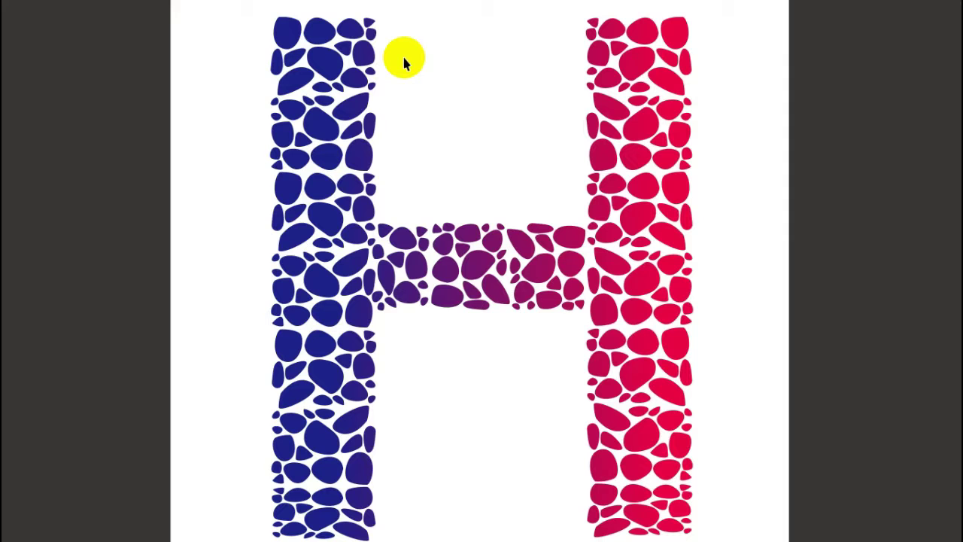
left_click(404, 64)
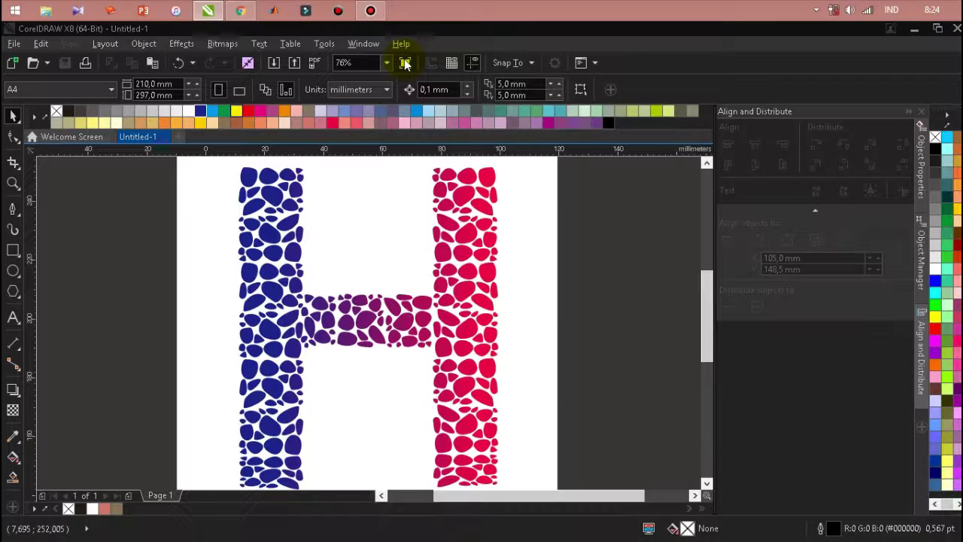
left_click(370, 10)
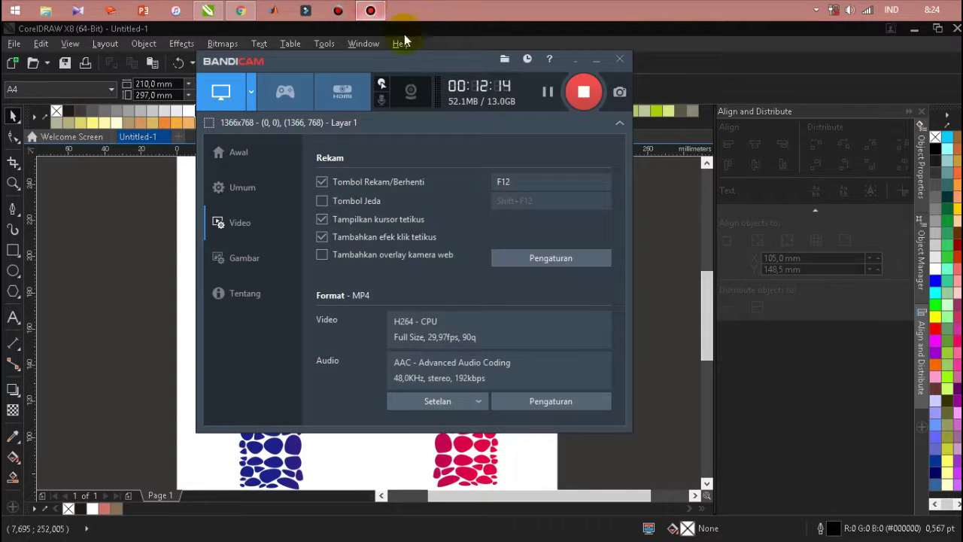